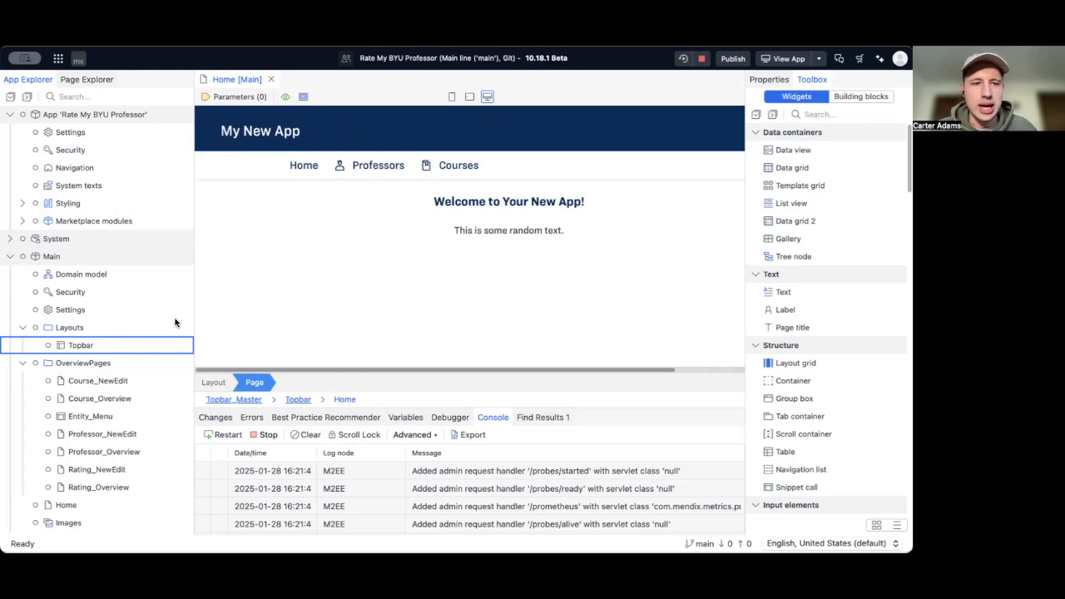
Open the Topbar layout from the Layouts folder of the Main module
left_click(21, 329)
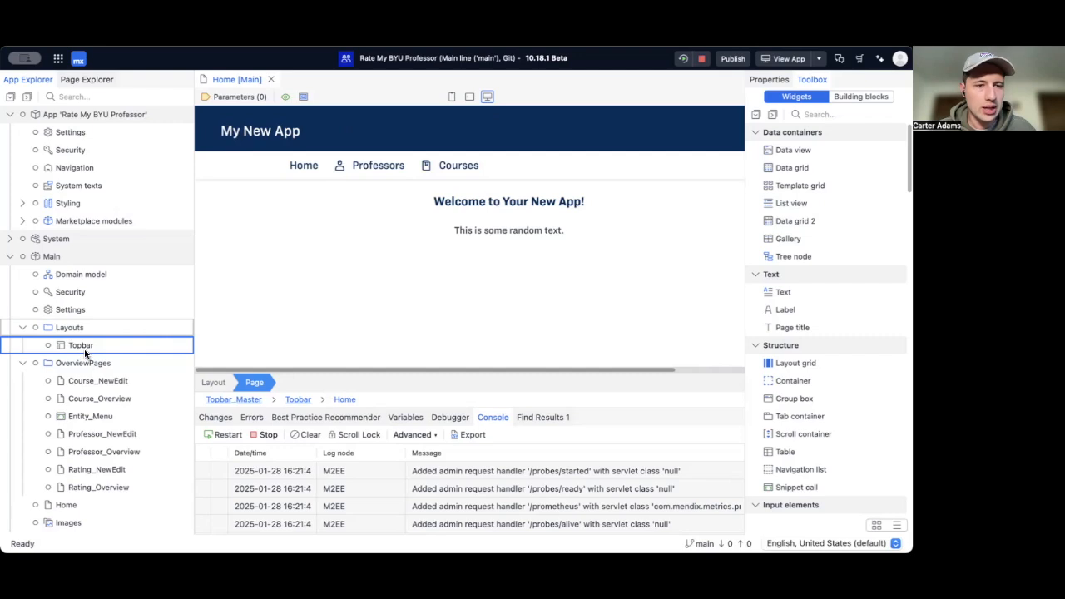
left_click(20, 329)
left_click(19, 329)
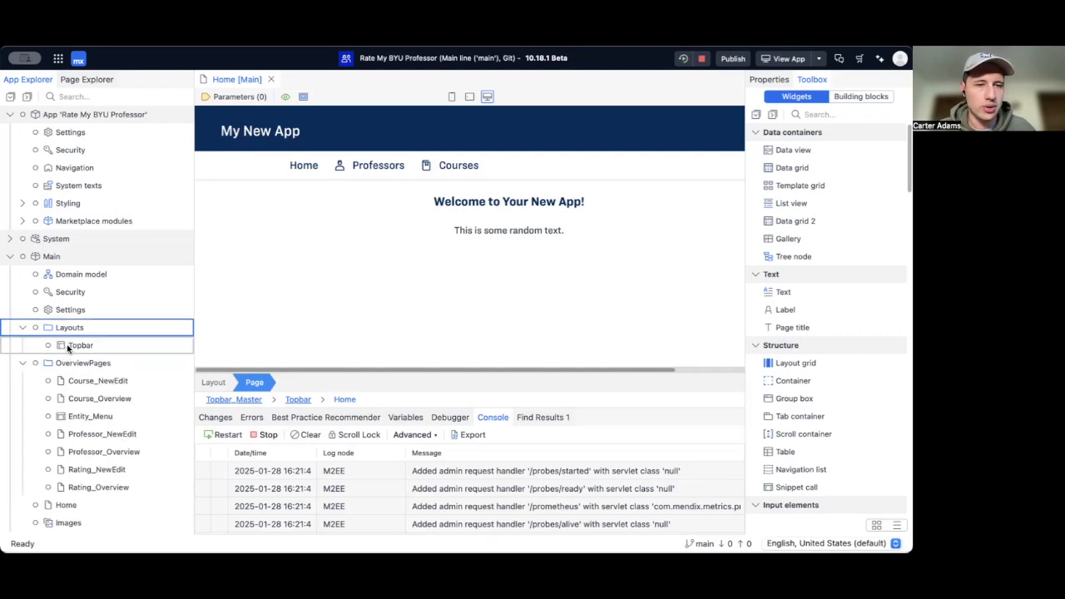
left_click(69, 349)
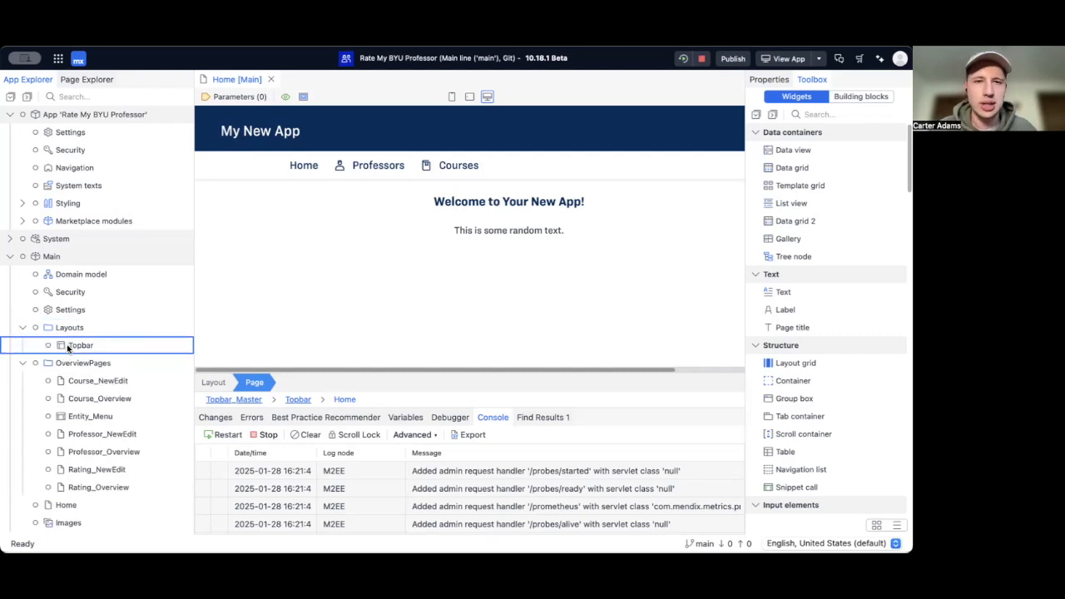
double_click(69, 346)
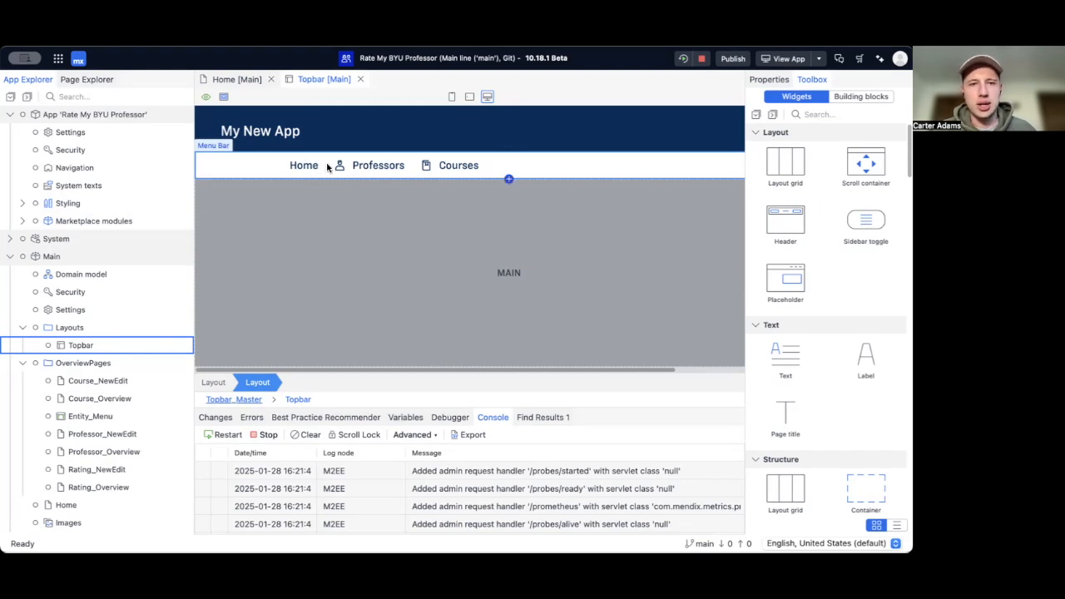
Change the caption of the header's title button to "Rate My BYU Professors"
double_click(263, 138)
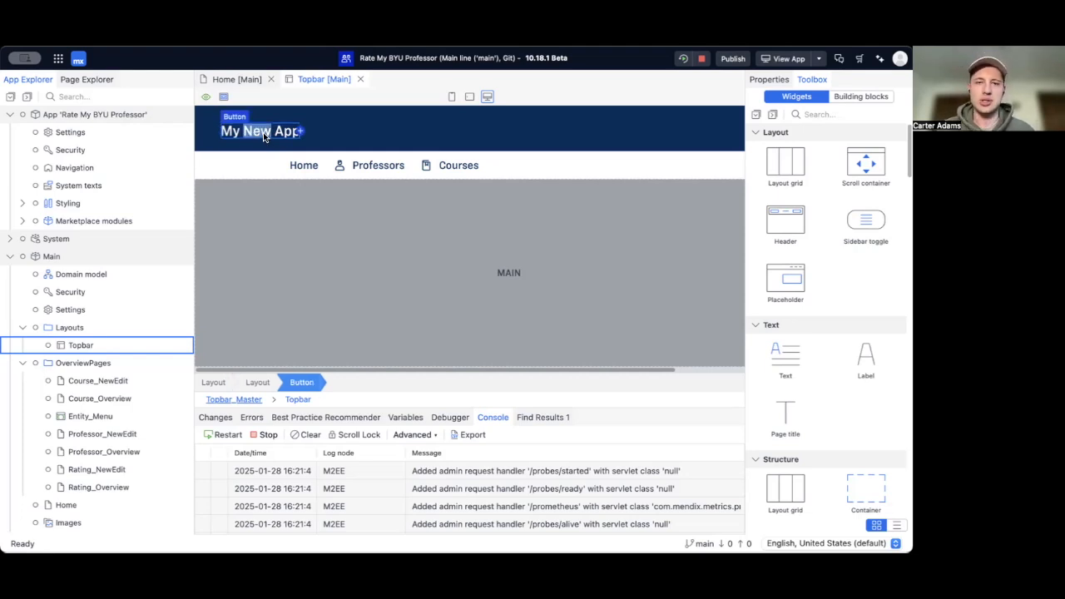
type("Rate My ")
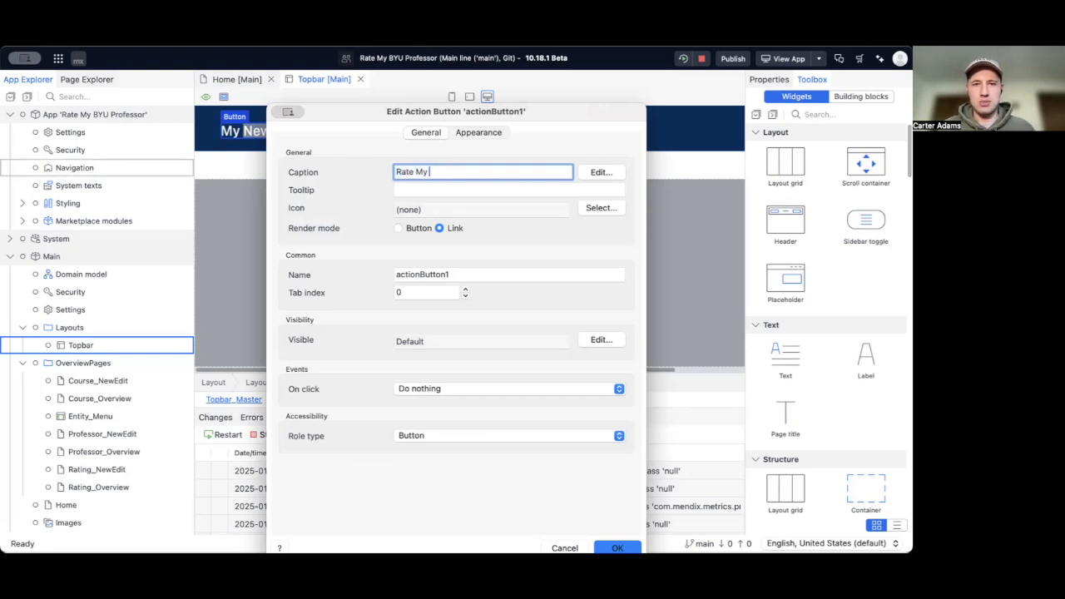
type("BYU Professors")
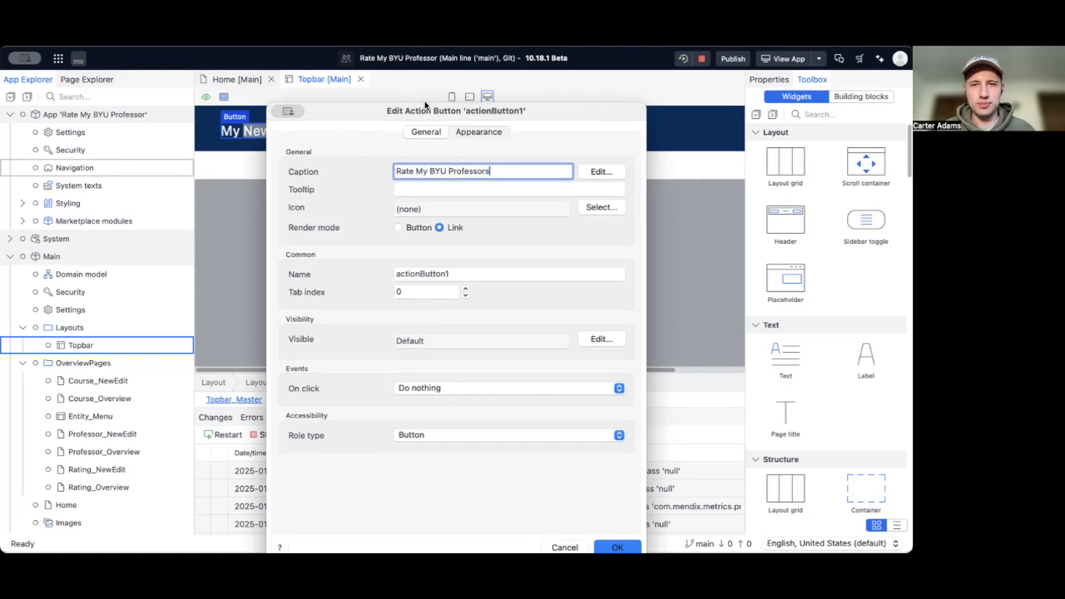
left_click_drag(423, 111, 423, 74)
left_click(616, 512)
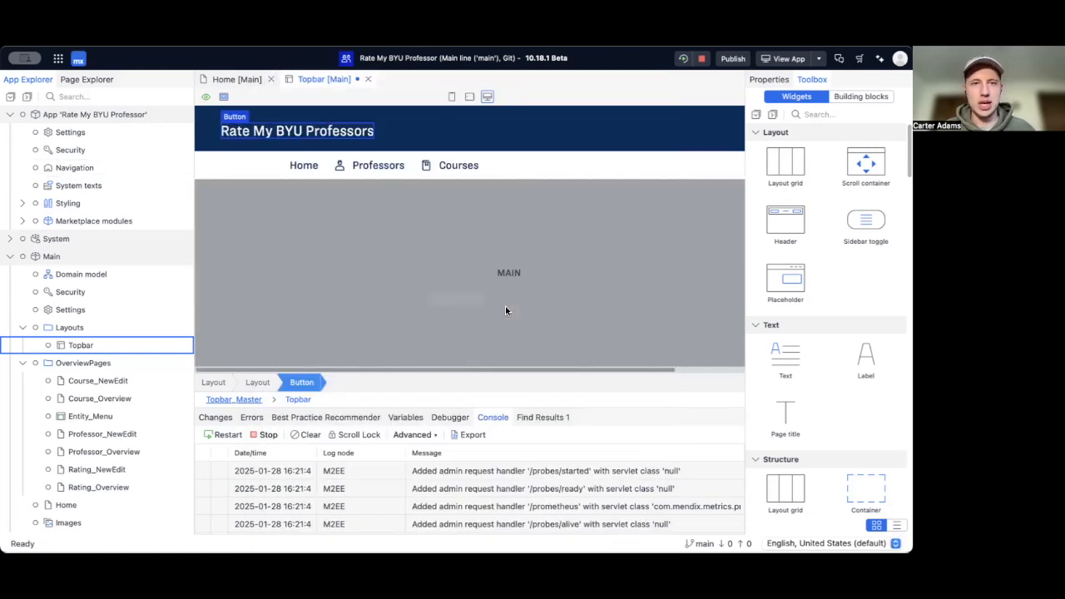
Save the Topbar layout and close it, returning to the Home page
key("super+s")
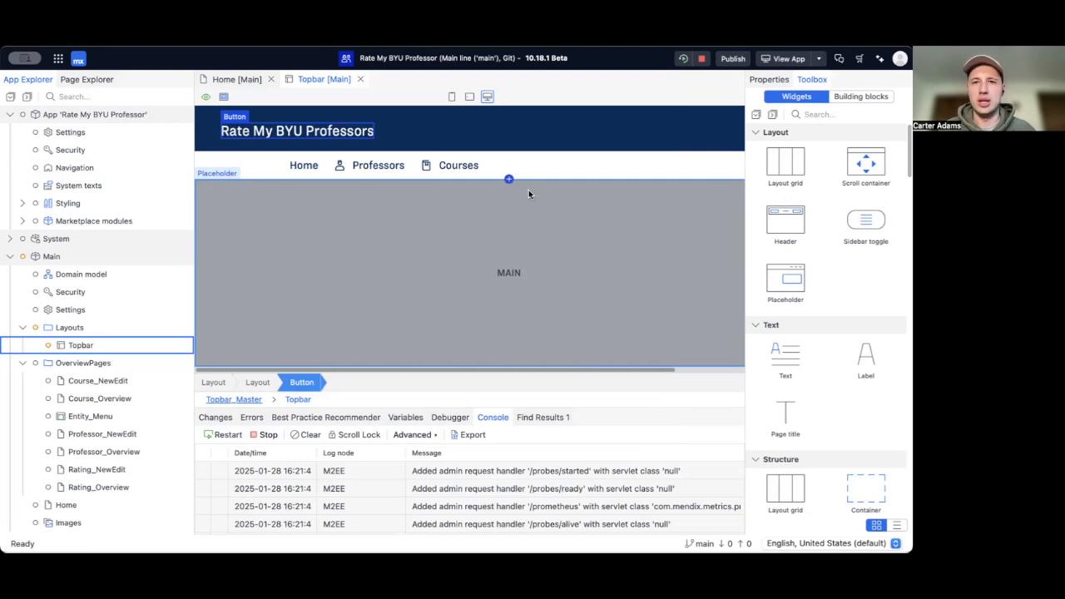
left_click(223, 80)
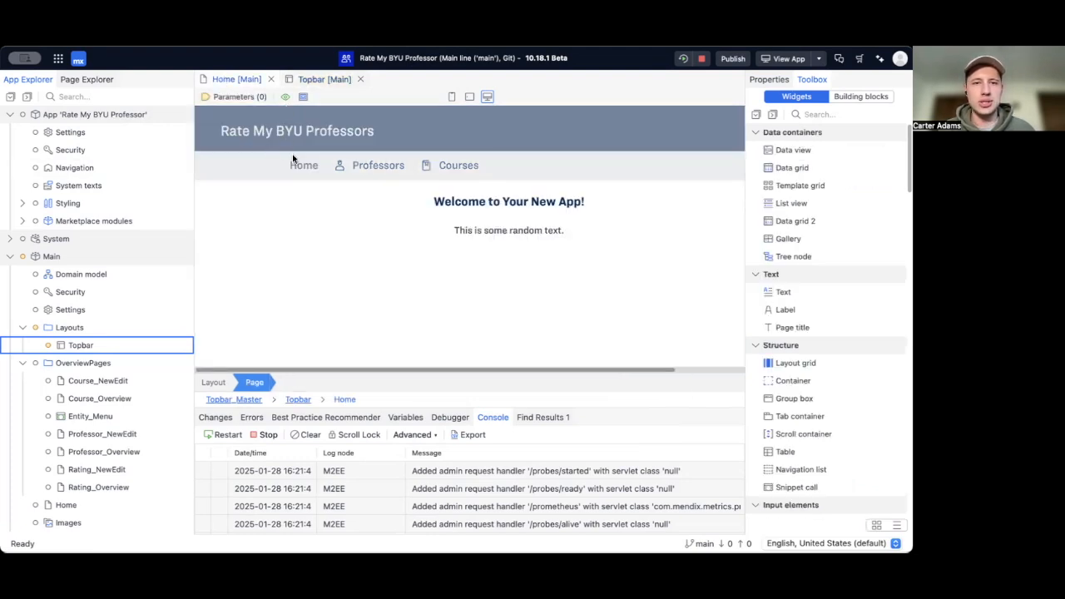
left_click(359, 79)
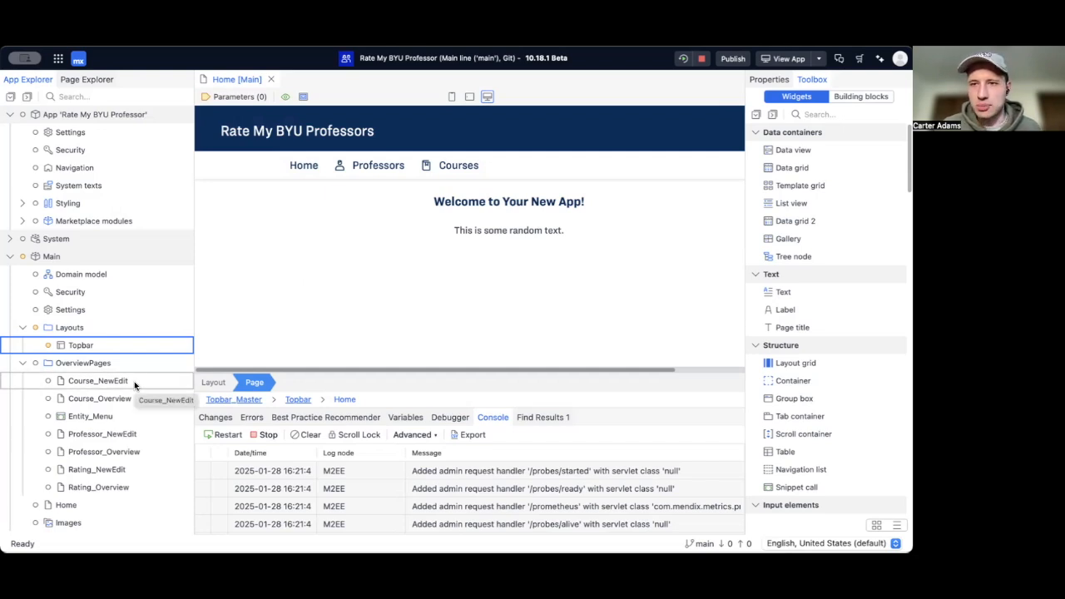
Check the Main module's image collection and insert a static image above the Home page's welcome heading, using BYU_Campus_Background
double_click(118, 523)
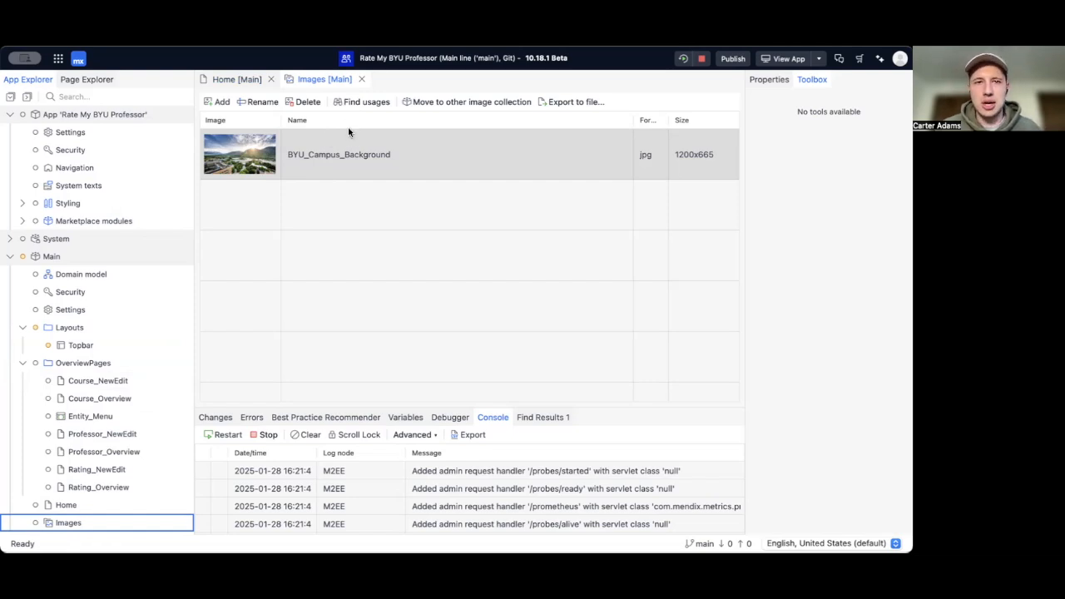
left_click(360, 80)
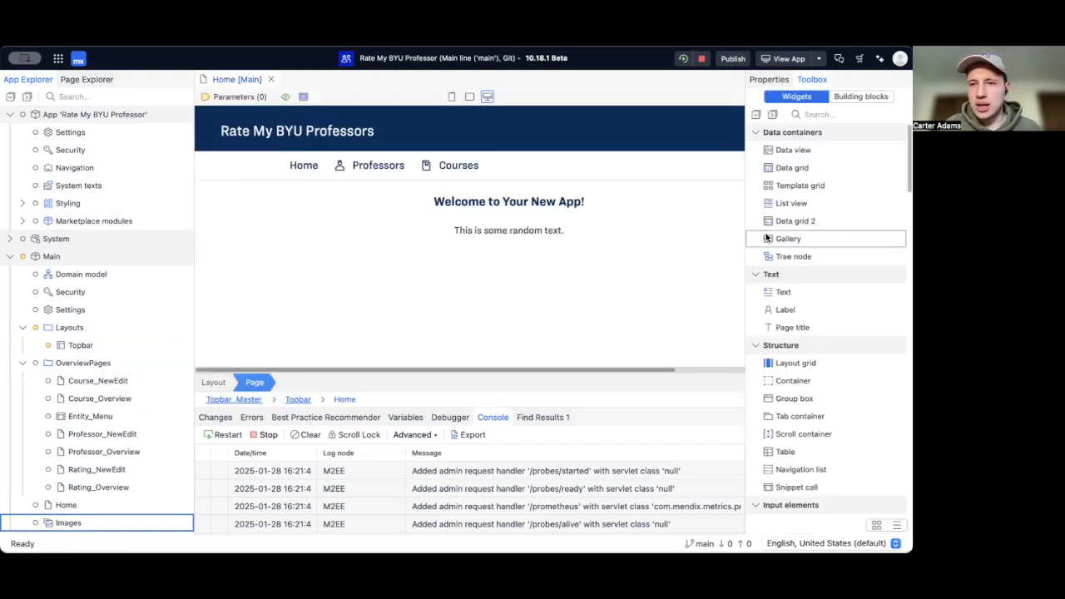
scroll(766, 238, "down", 2)
scroll(766, 238, "up", 2)
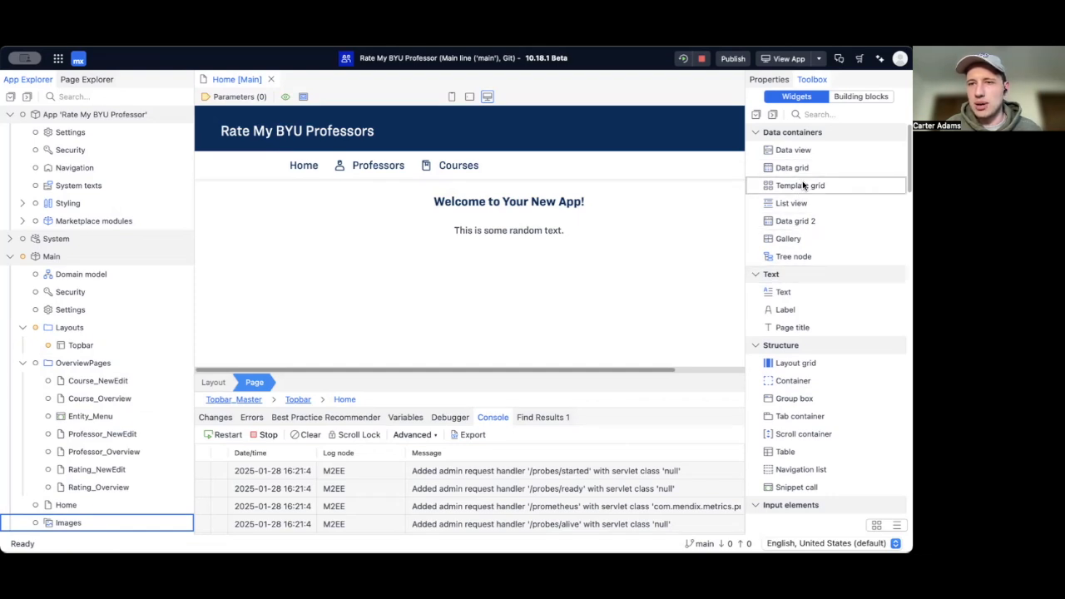
scroll(810, 210, "down", 10)
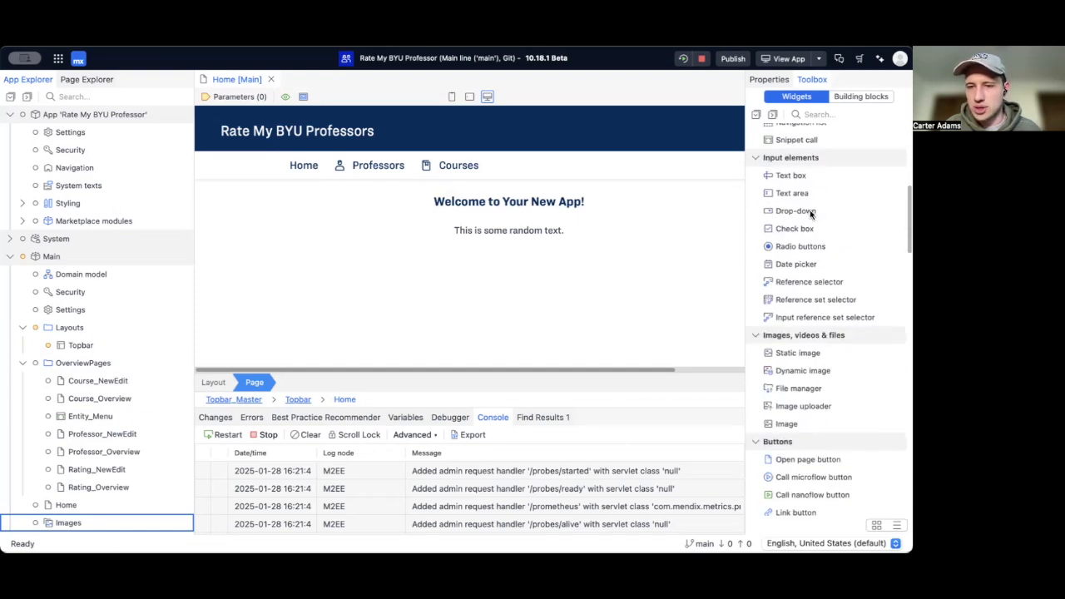
left_click_drag(805, 301, 575, 182)
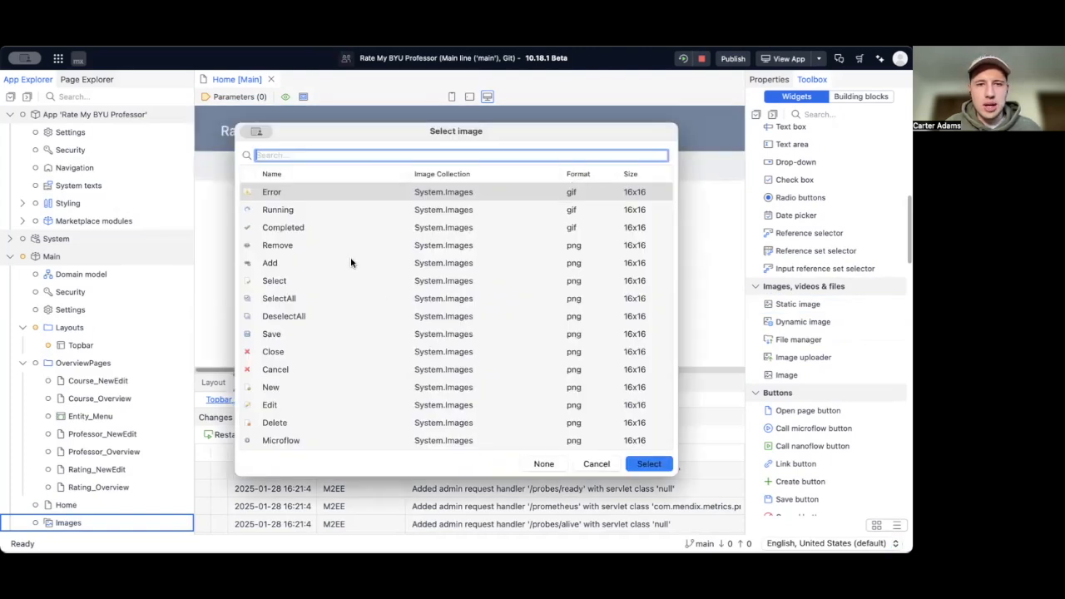
scroll(360, 298, "down", 5)
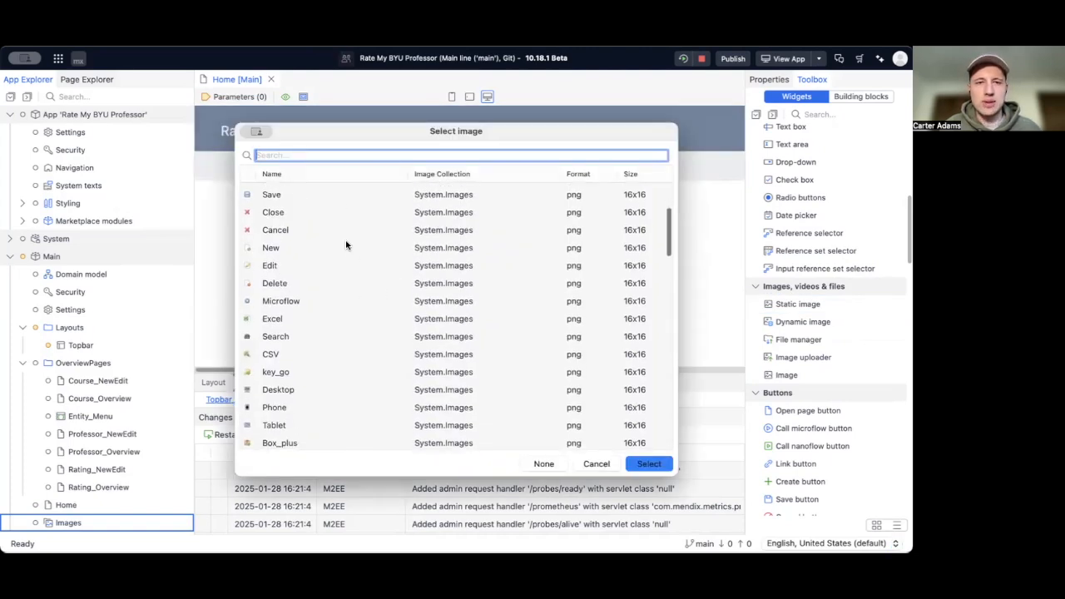
scroll(346, 245, "up", 5)
type("BYU")
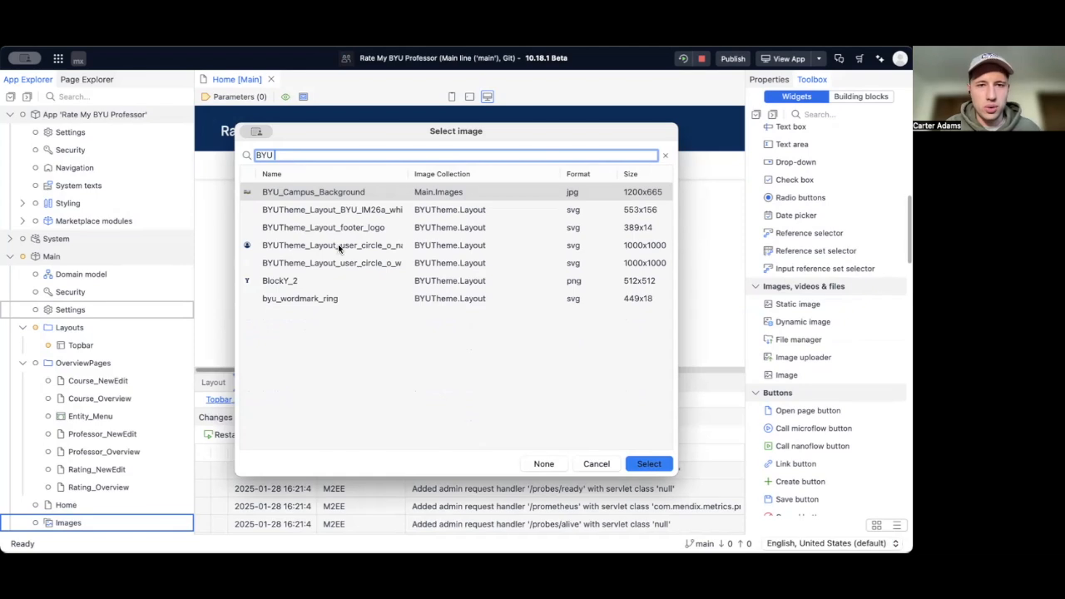
double_click(312, 193)
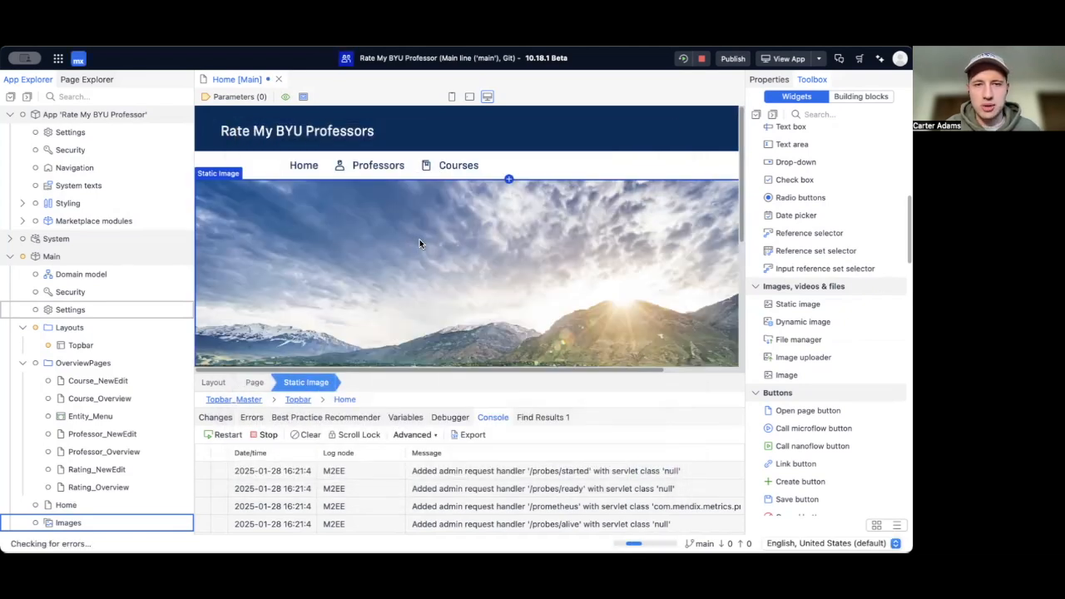
Examine how large the campus image is and how it fits on the Home page
scroll(420, 239, "down", 3)
scroll(420, 239, "up", 5)
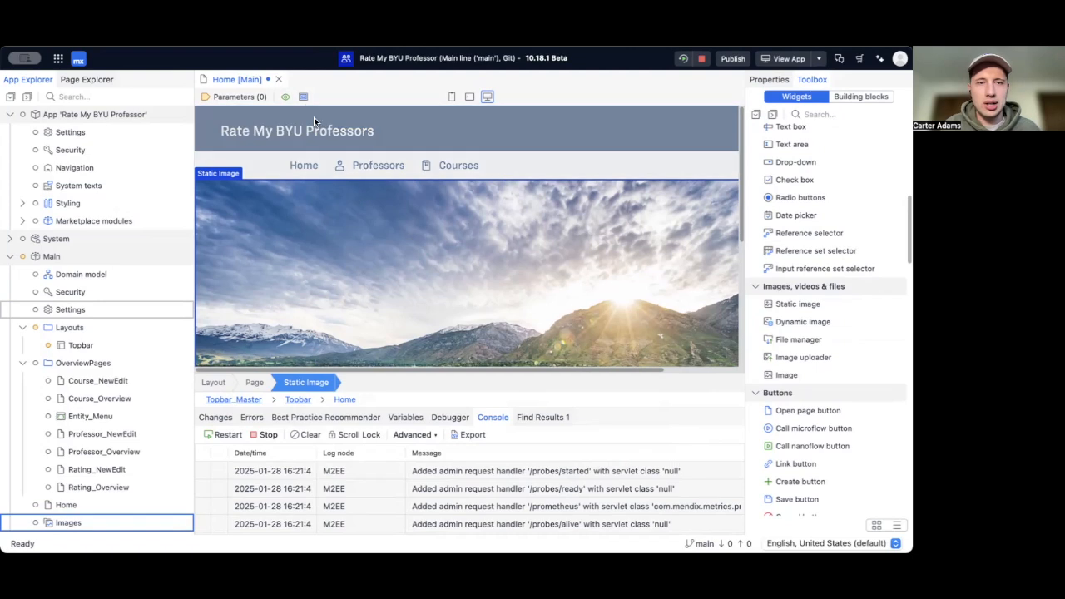
scroll(336, 195, "down", 2)
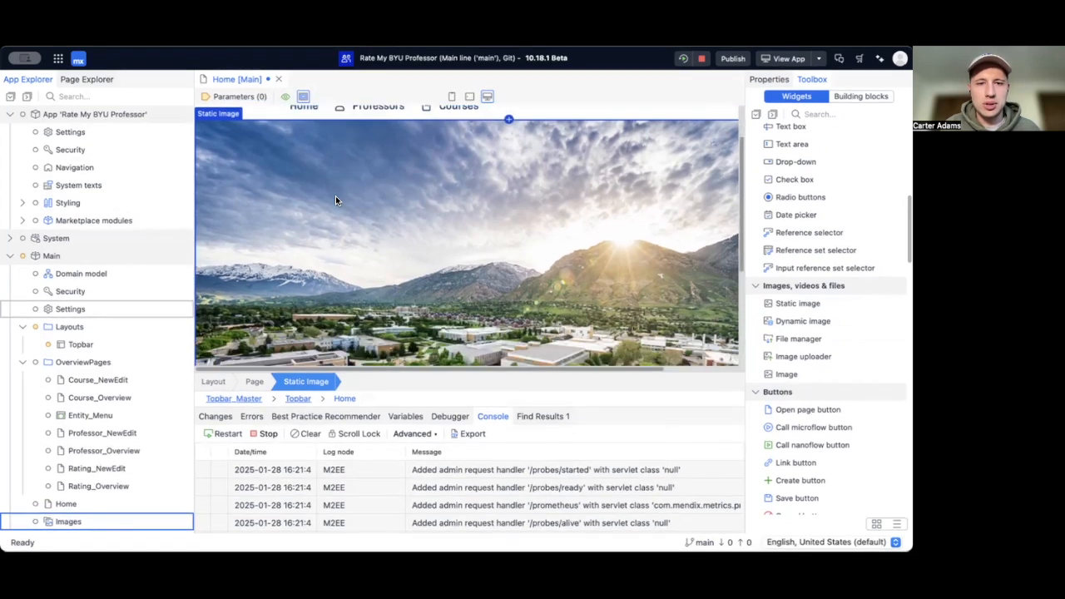
scroll(335, 200, "down", 3)
scroll(354, 254, "up", 5)
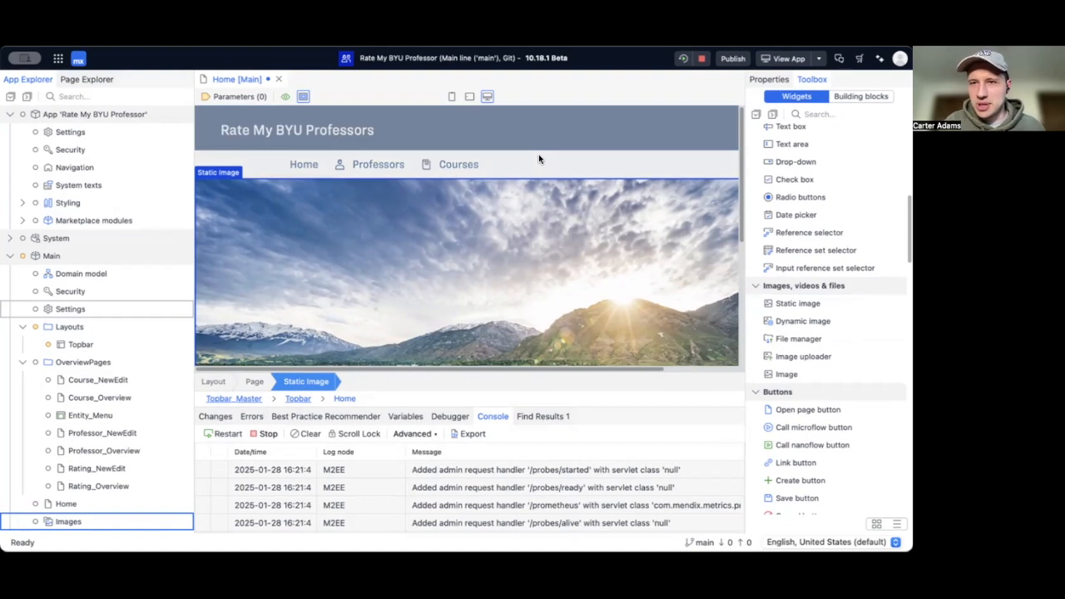
scroll(538, 154, "down", 3)
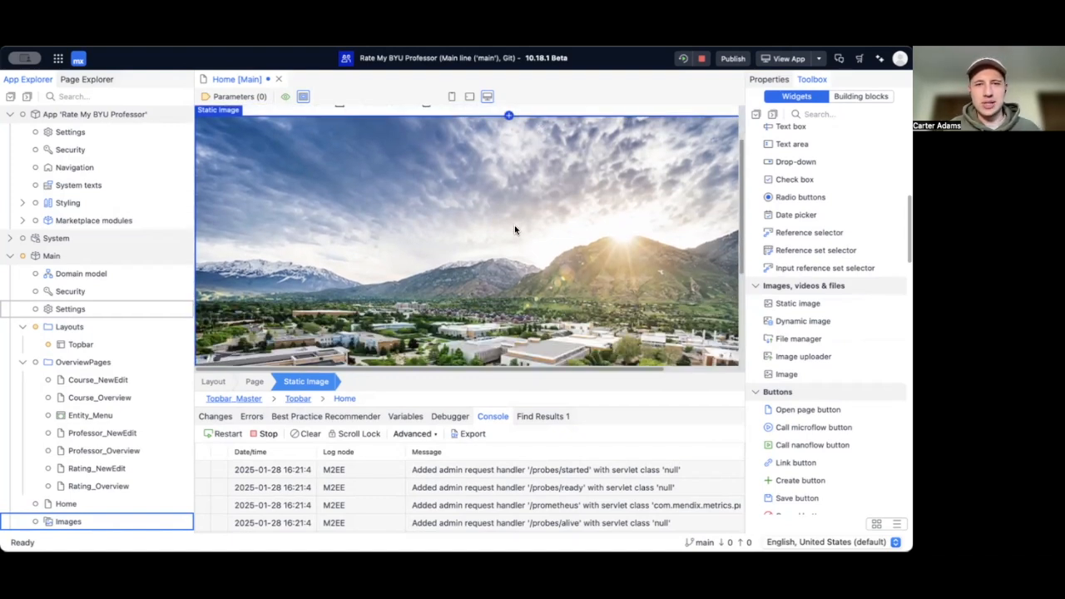
scroll(514, 230, "down", 2)
scroll(514, 230, "up", 5)
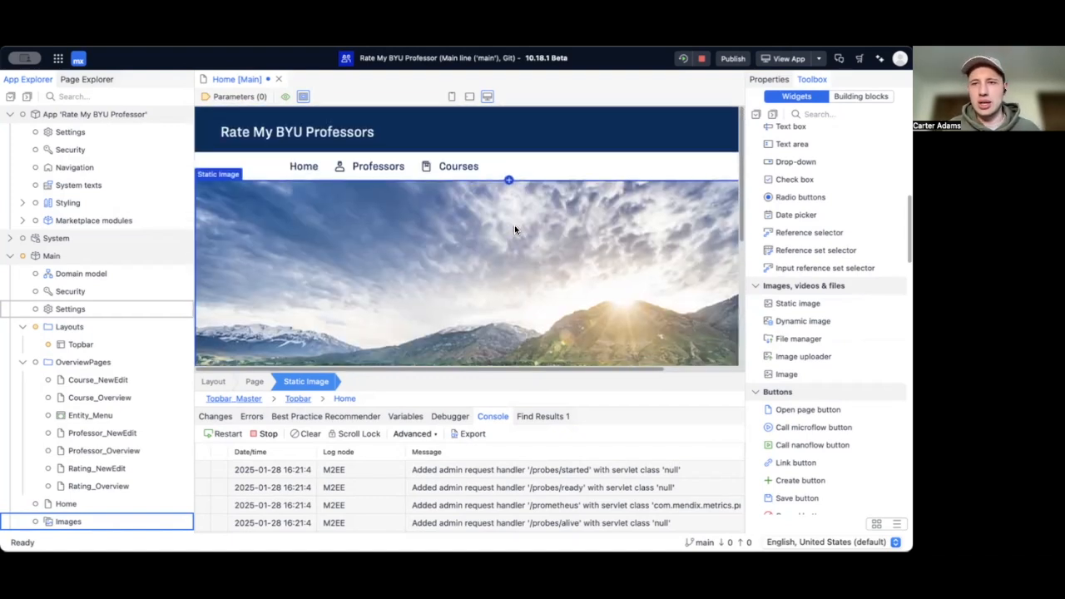
Set the campus image's width to 100 percent and its height to 200 pixels
double_click(648, 232)
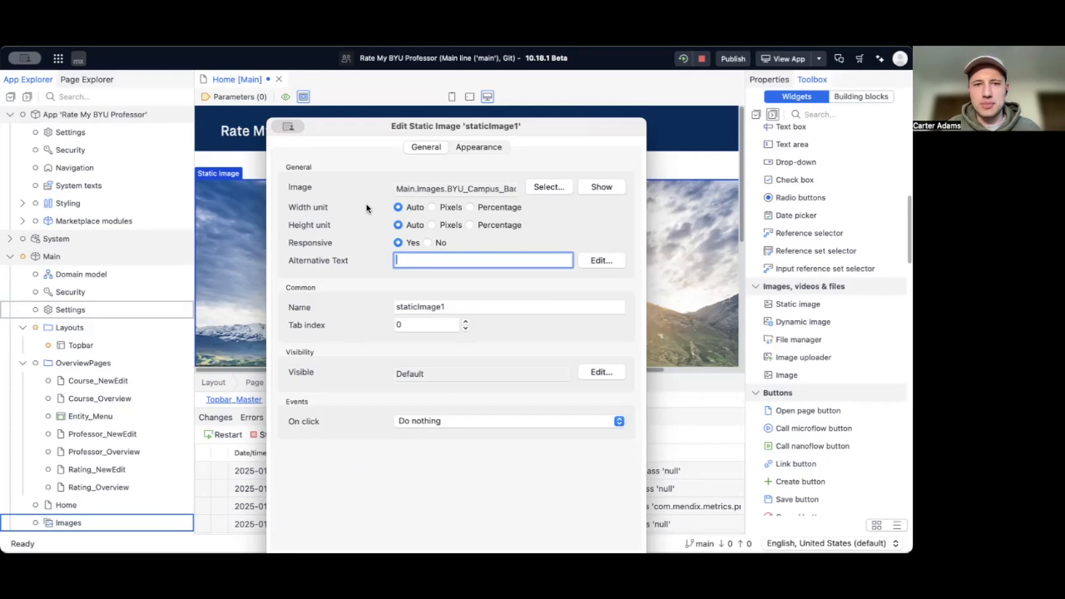
left_click(470, 207)
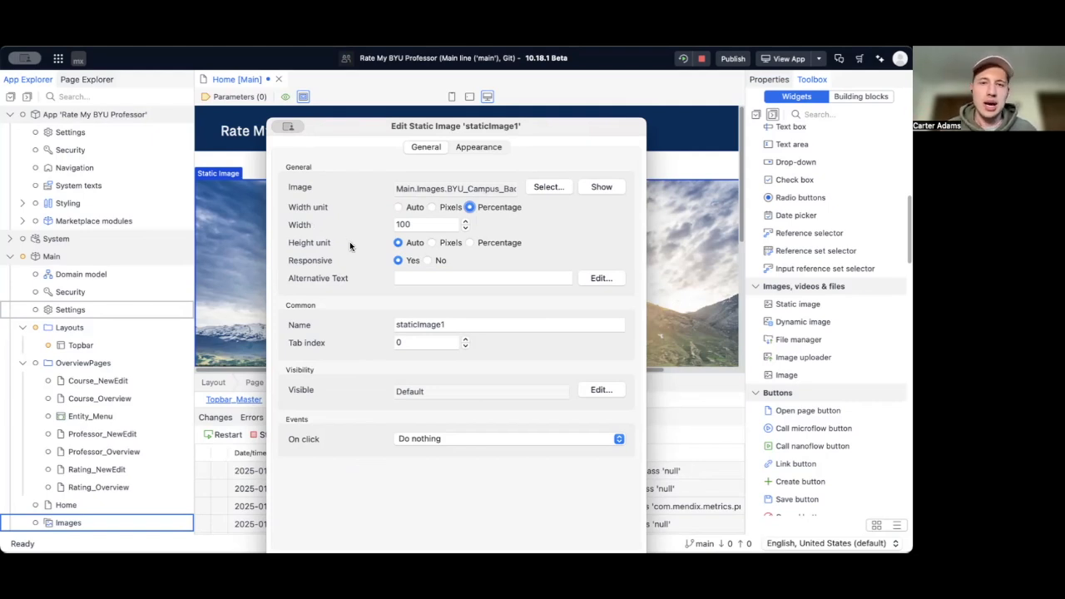
left_click(431, 243)
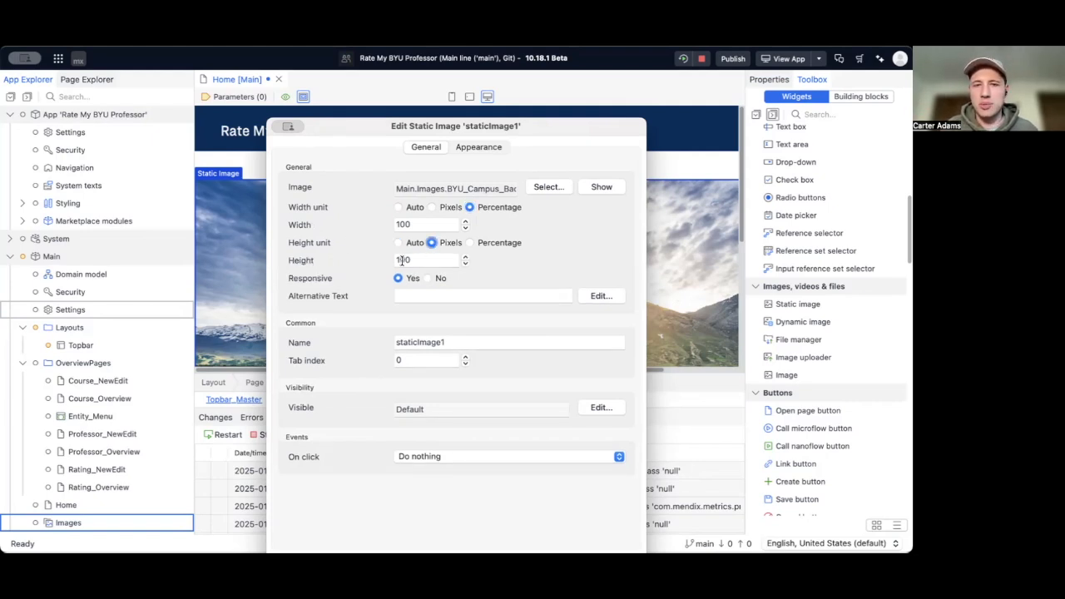
left_click(402, 261)
key("BackSpace")
type("2")
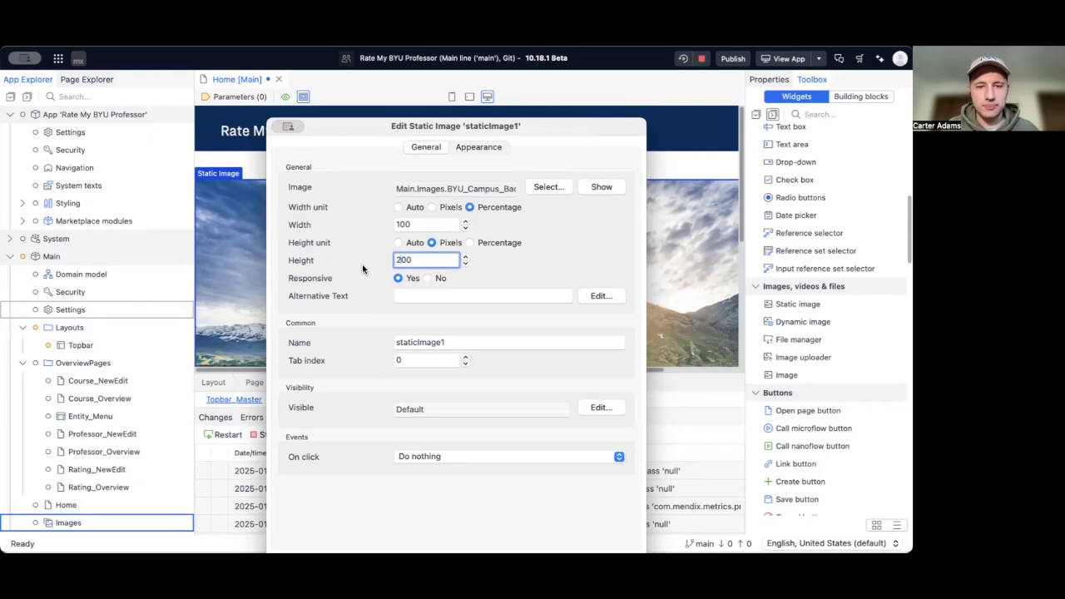
left_click_drag(428, 127, 429, 67)
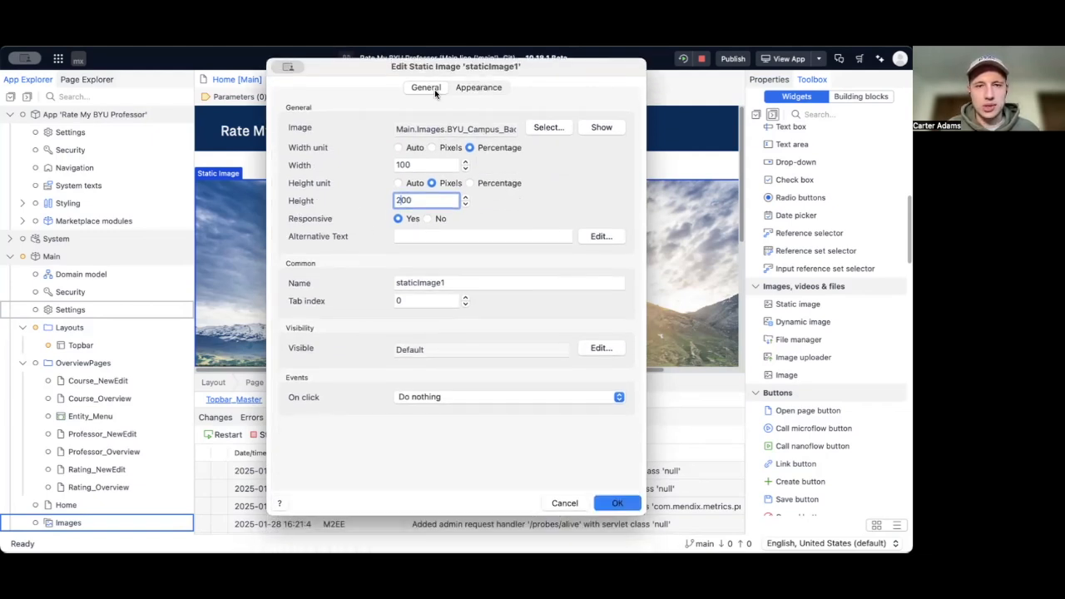
left_click(618, 503)
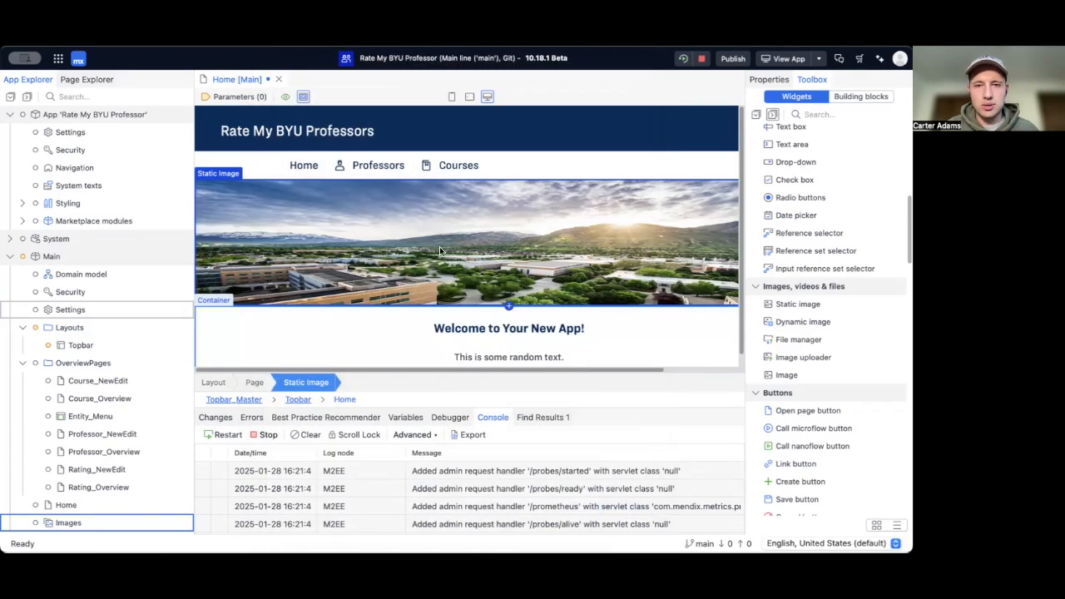
scroll(440, 247, "right", 3)
scroll(439, 246, "left", 3)
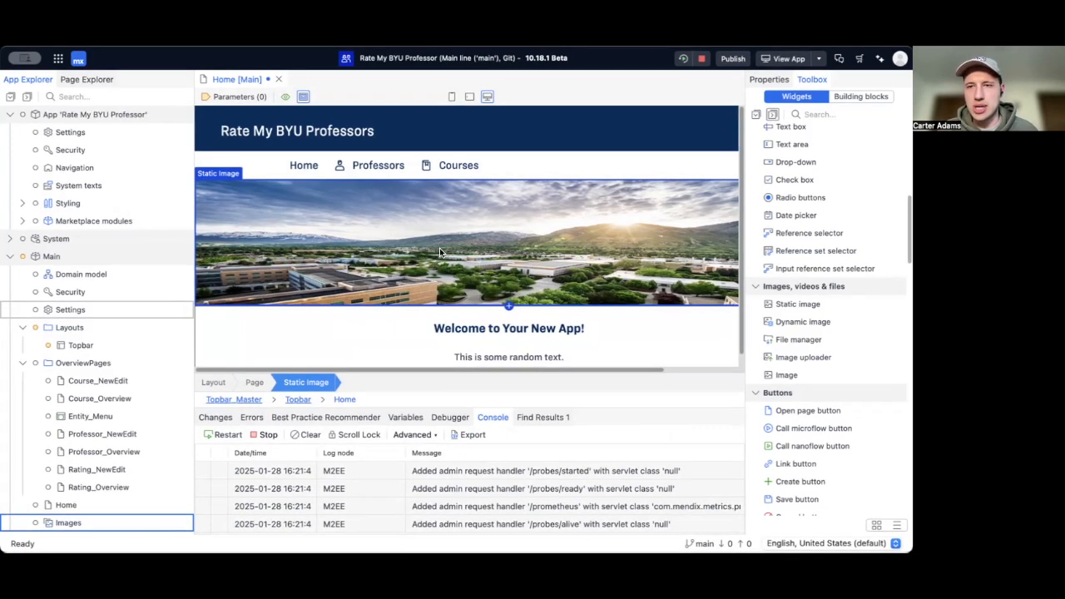
double_click(587, 218)
left_click(483, 130)
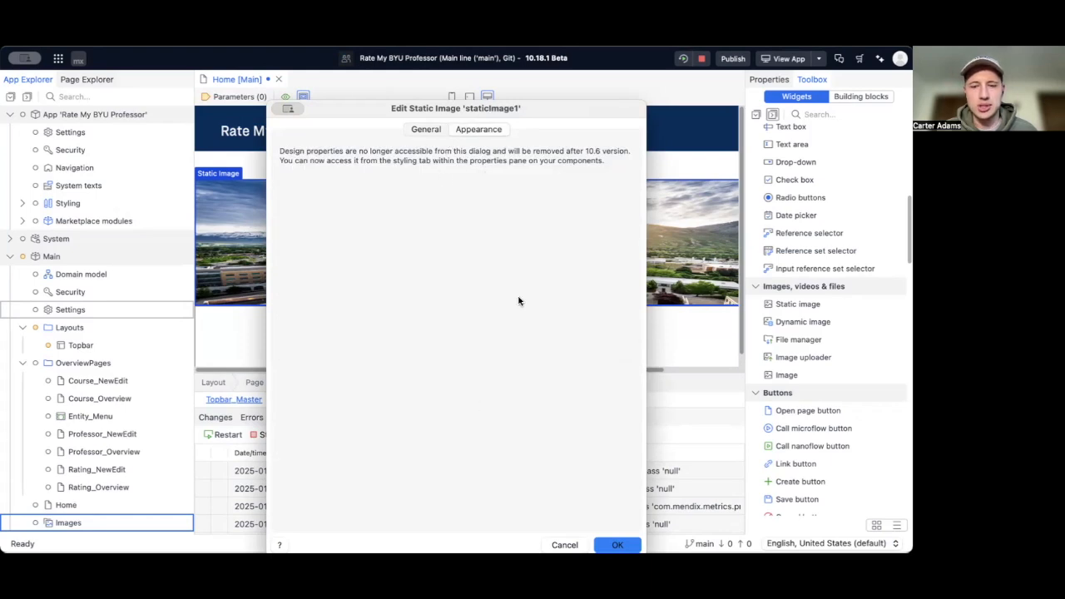
left_click(565, 545)
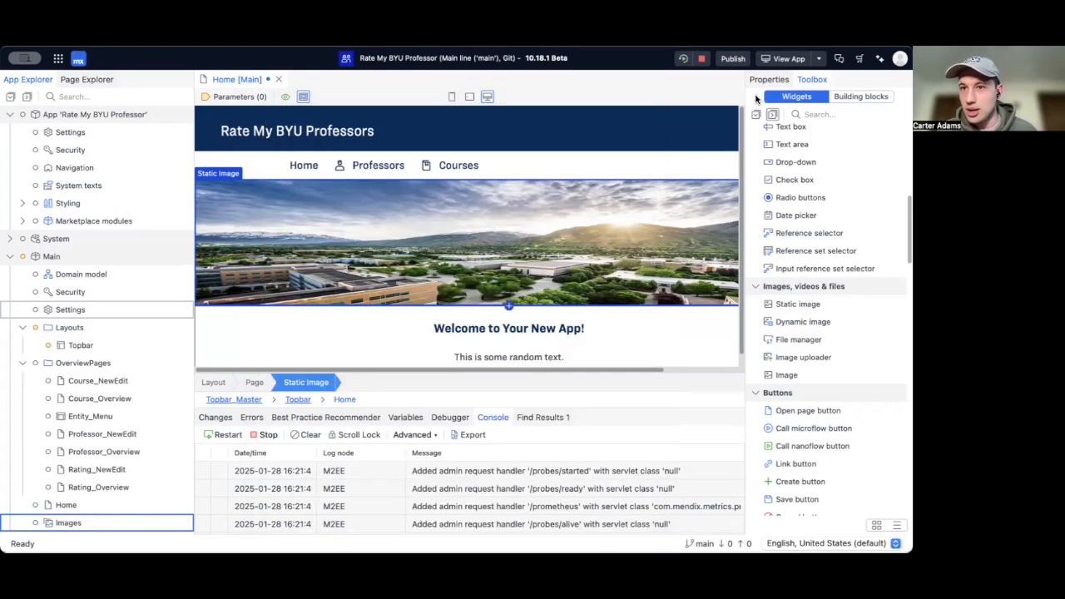
left_click(823, 95)
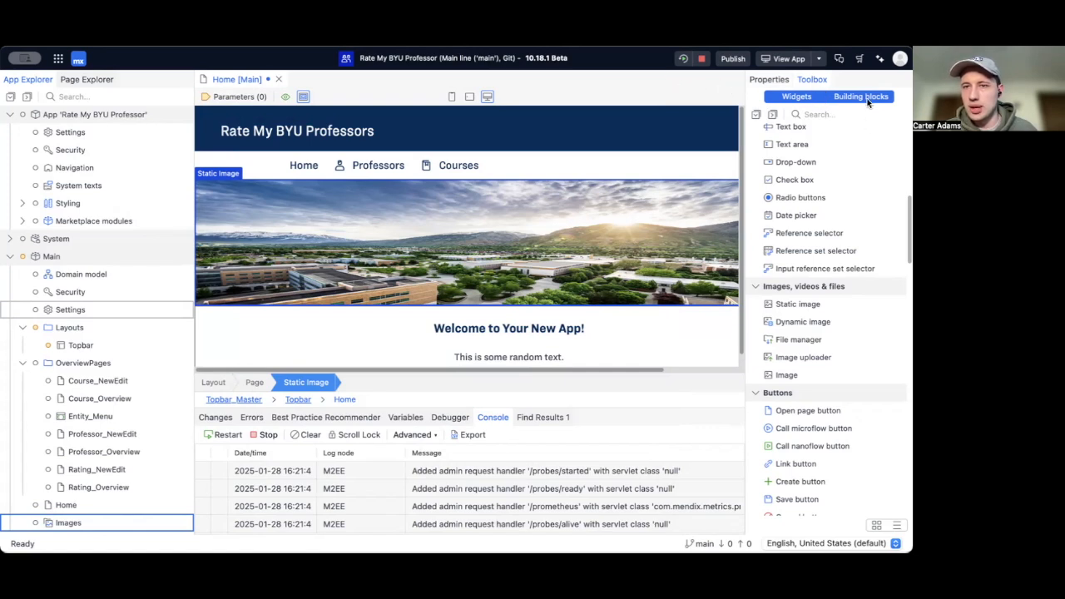
double_click(592, 262)
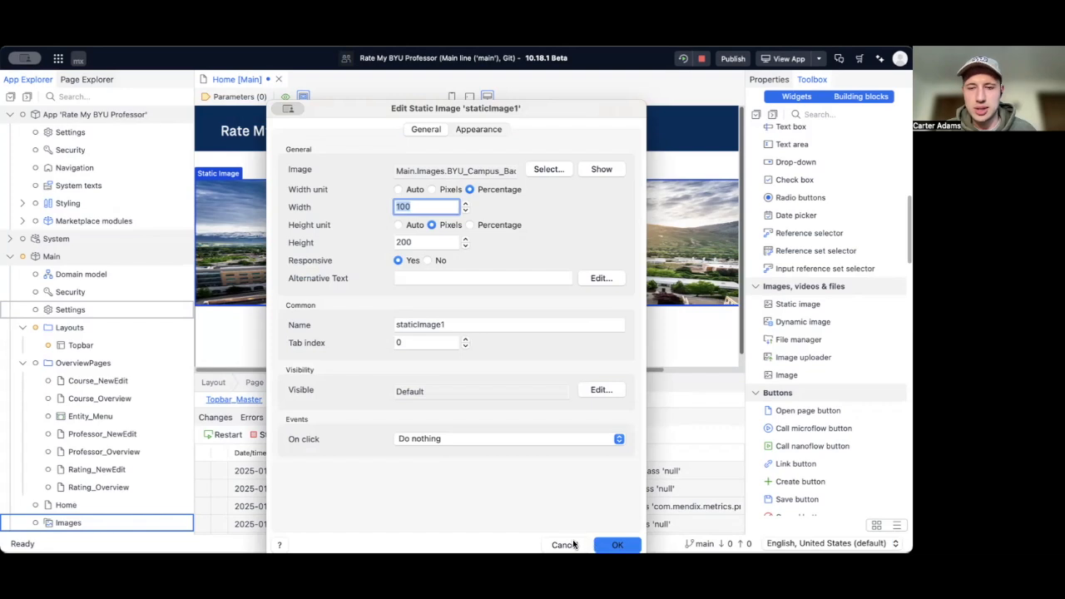
left_click(575, 545)
Show the campus image's styling properties with enough width to read them, and set its fit to Cover
left_click(762, 81)
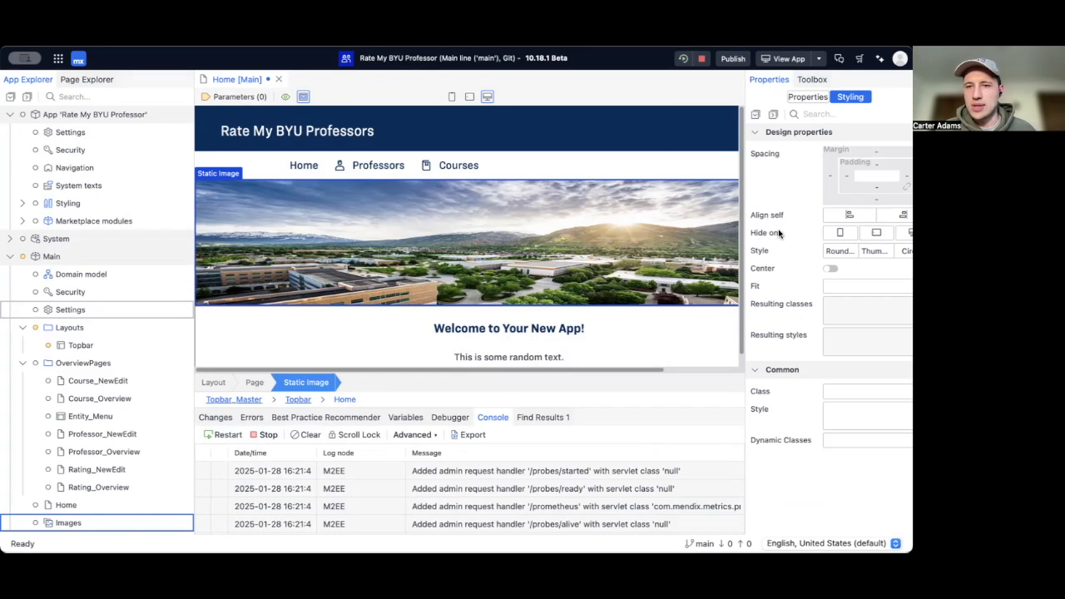
left_click_drag(745, 235, 709, 238)
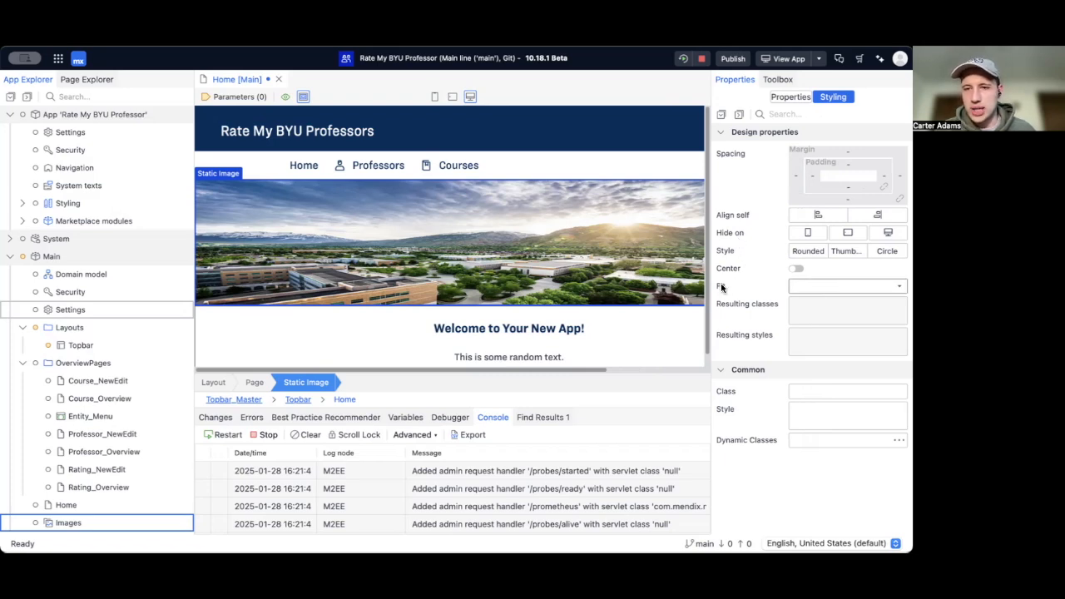
left_click(807, 287)
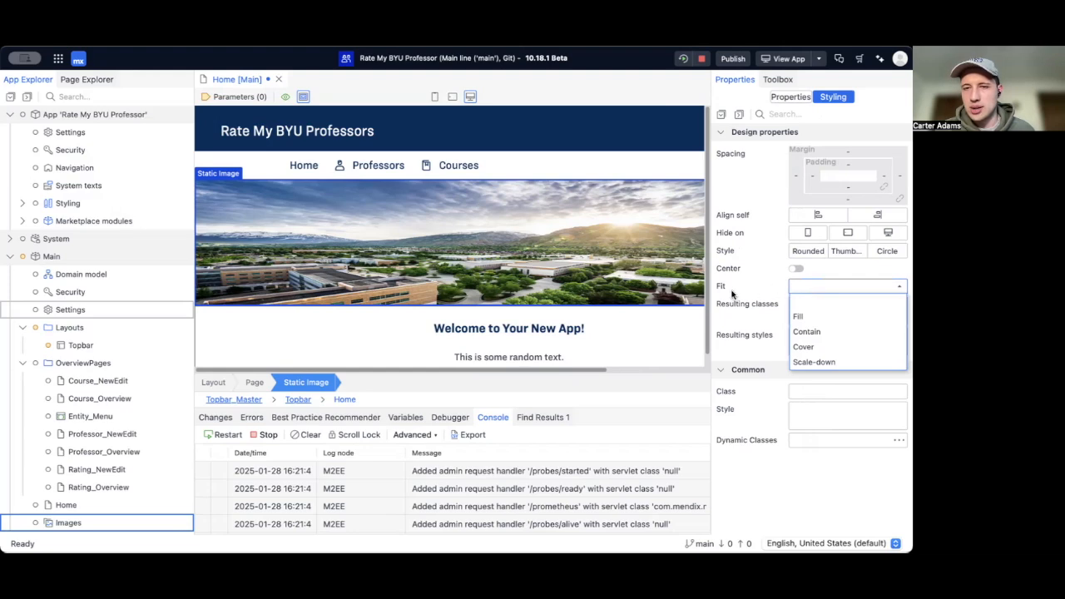
left_click(795, 347)
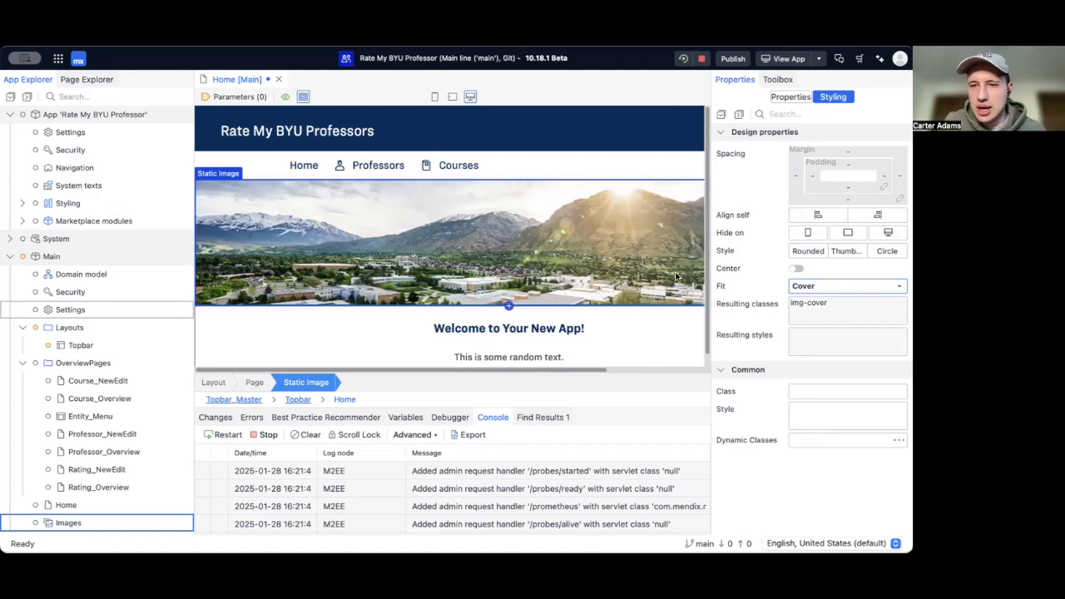
Try the Fill, Contain and Scale-down fits on the campus image and set it back to Cover
left_click(803, 285)
left_click(800, 319)
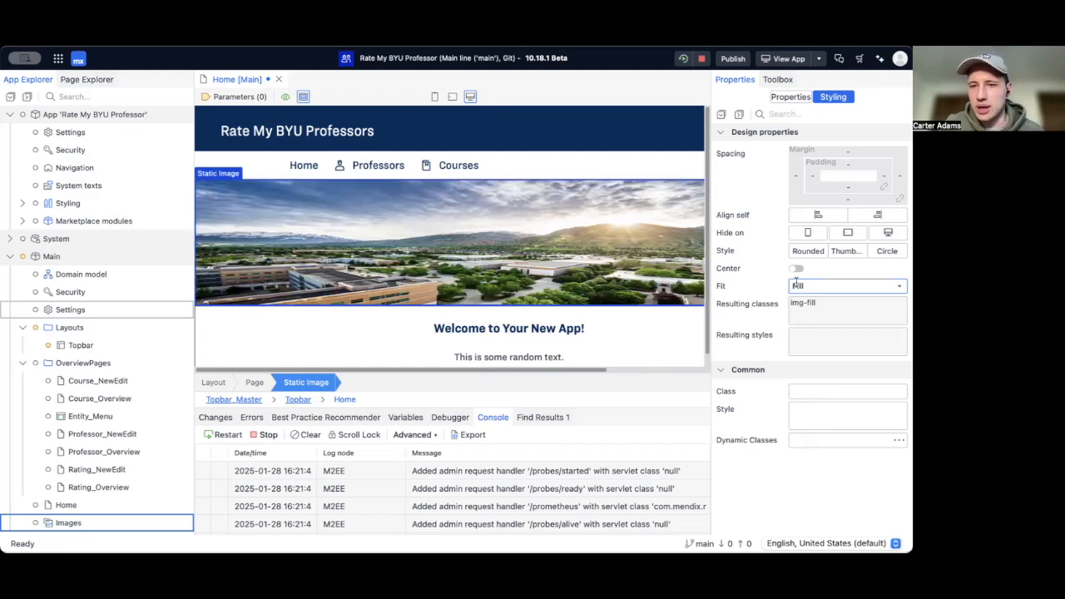
left_click(799, 285)
key("Down")
key("Return")
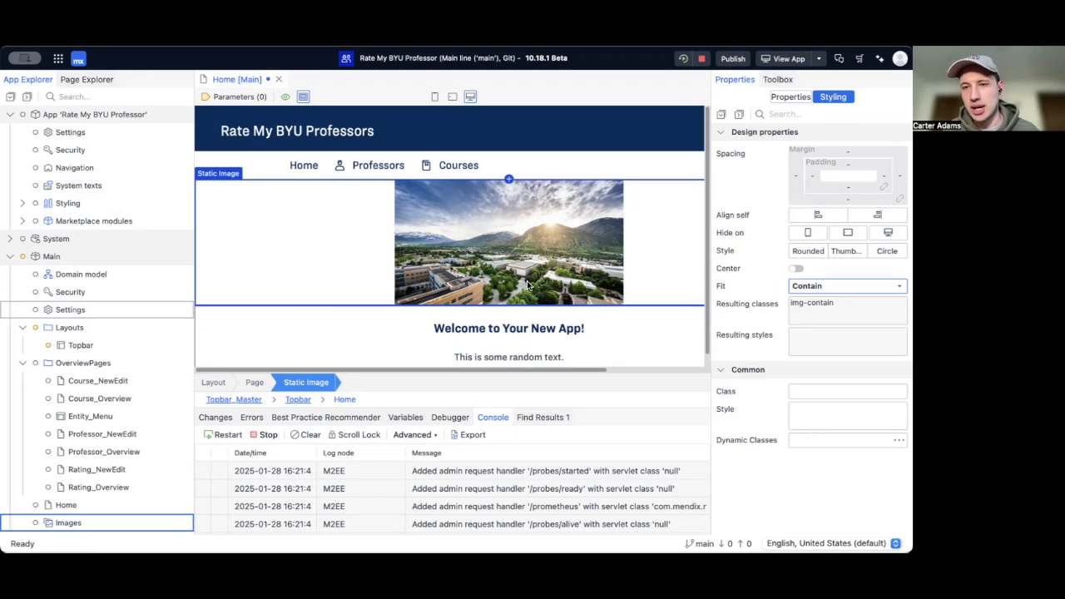
left_click(805, 287)
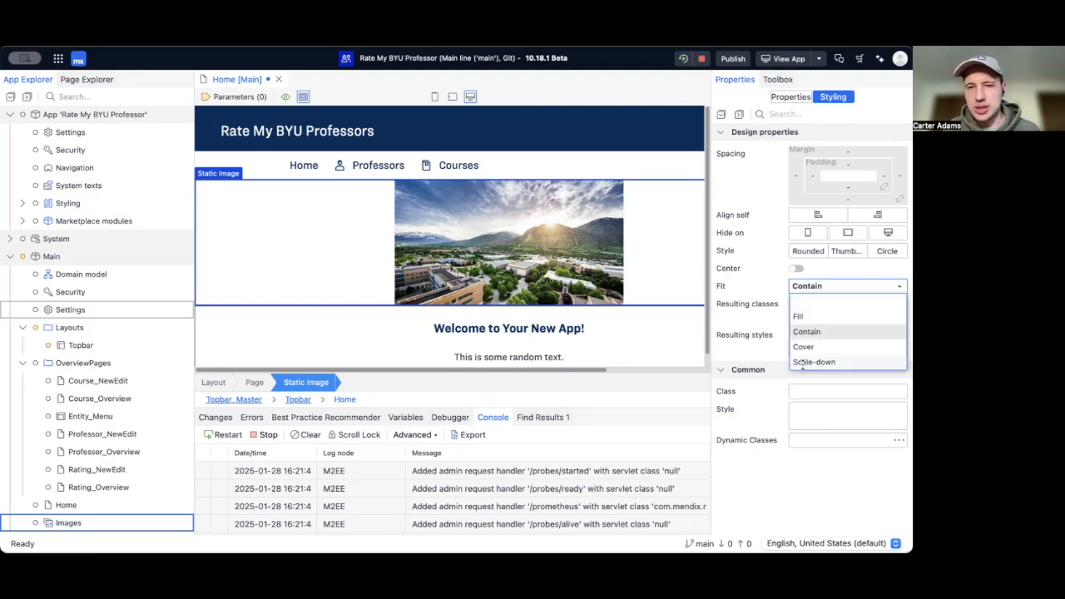
left_click(808, 363)
left_click(828, 288)
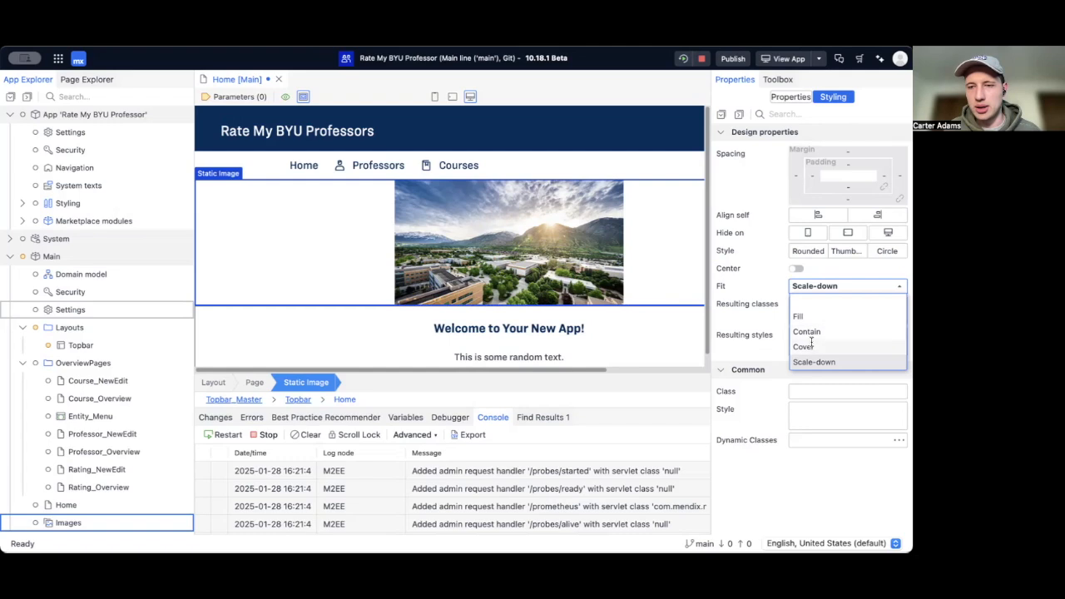
left_click(806, 346)
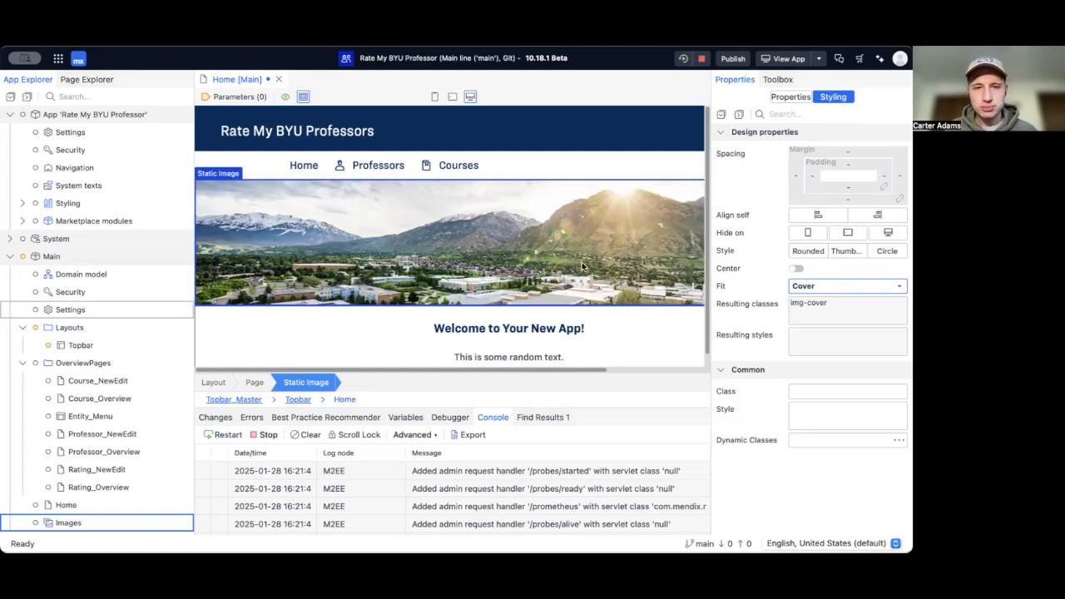
Save the Home page and rerun the app to check the campus banner in the browser, returning to Mendix Studio Pro
scroll(582, 262, "down", 1)
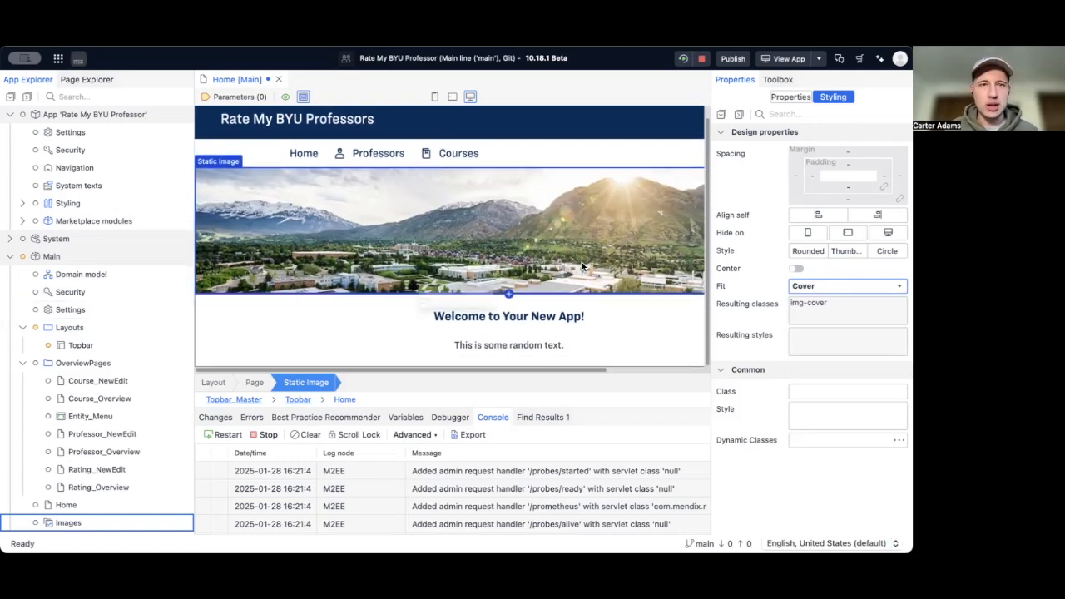
key("super+s")
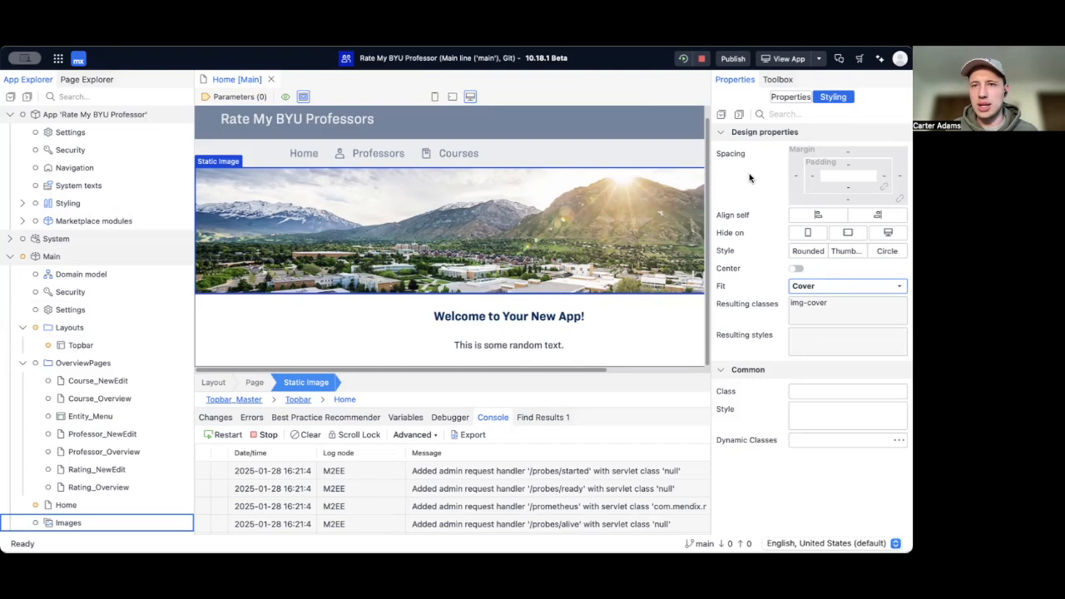
left_click(684, 60)
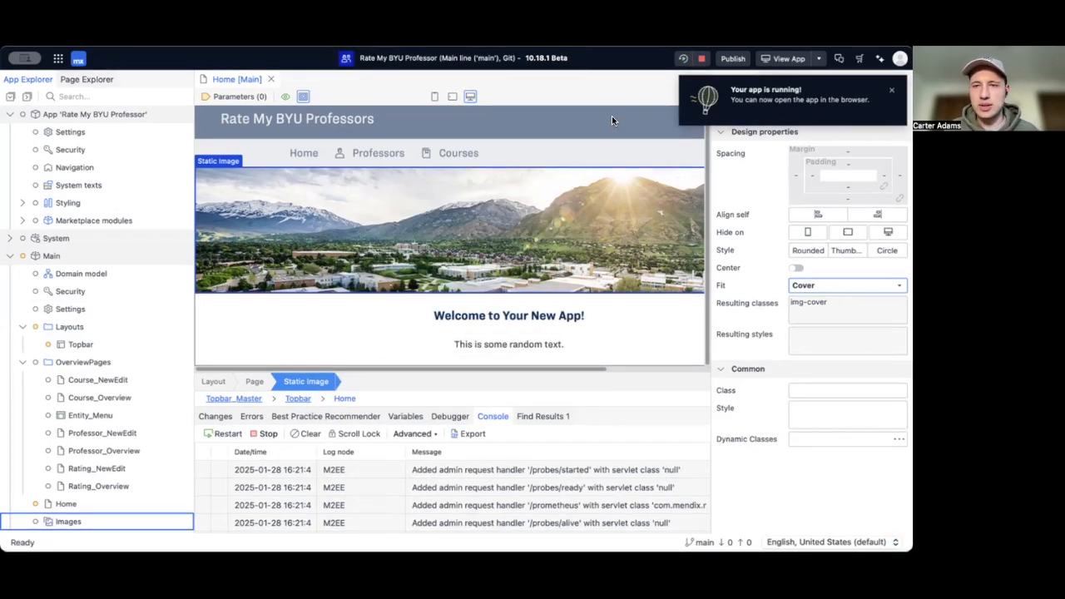
key("super+Tab")
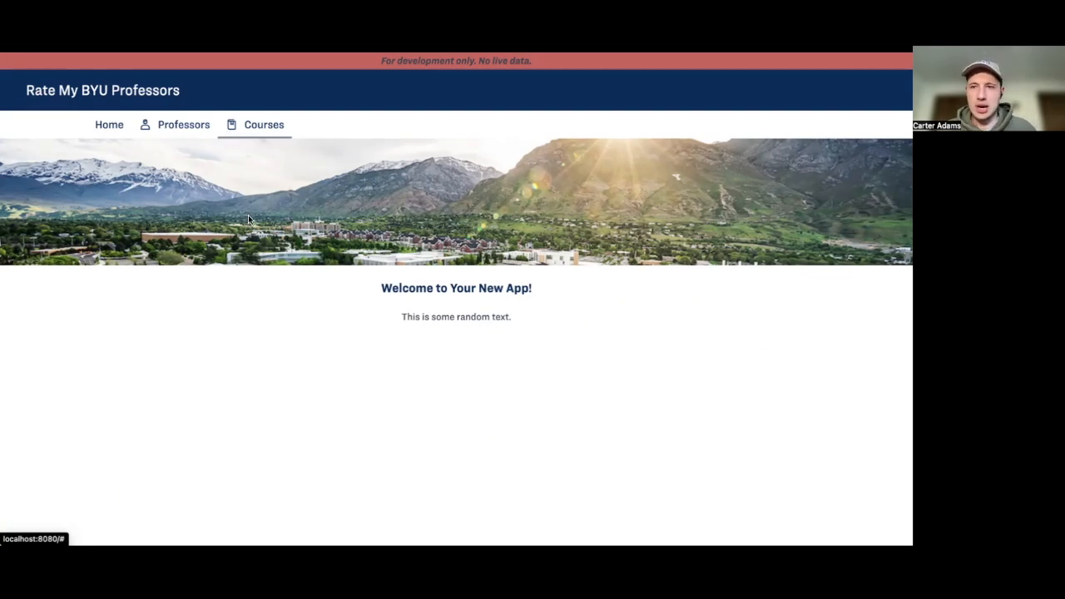
key("super+Tab")
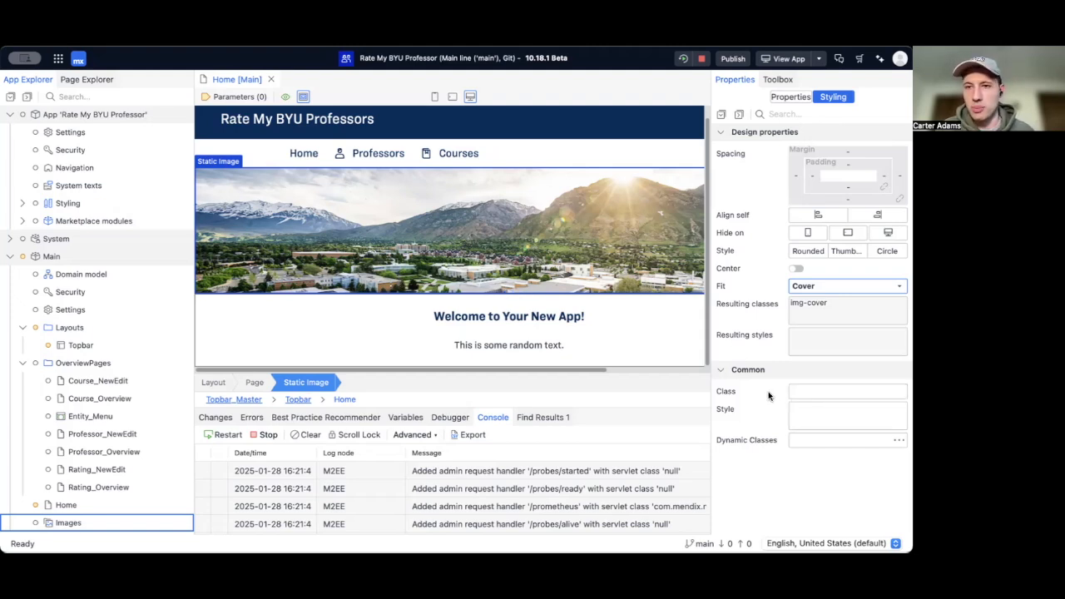
Examine the campus image's custom Class and Style settings alongside the banner on the Home page
left_click(797, 392)
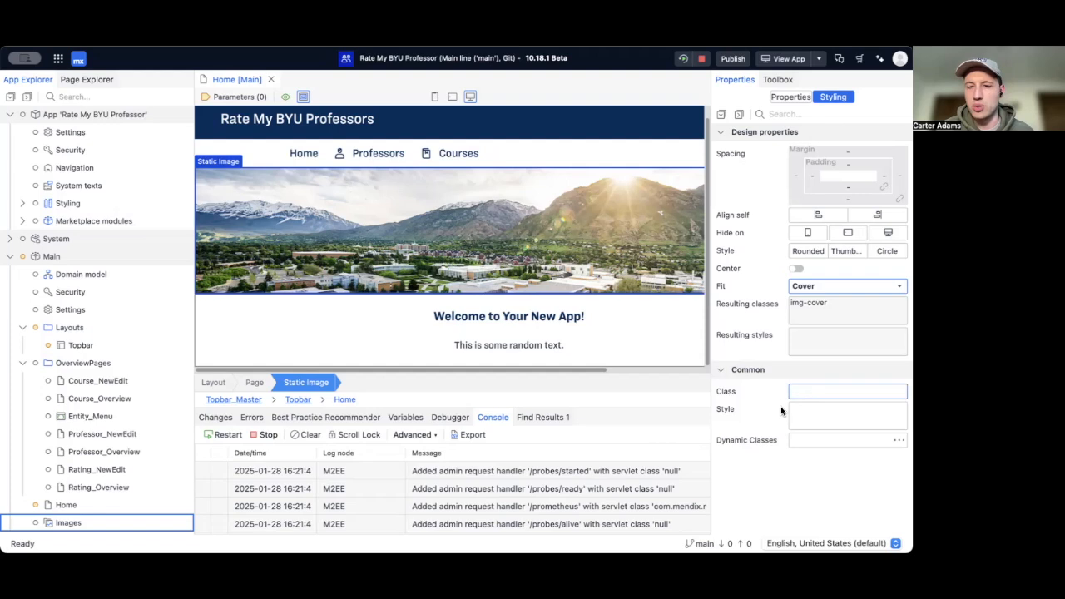
left_click(797, 409)
key("shift+Tab")
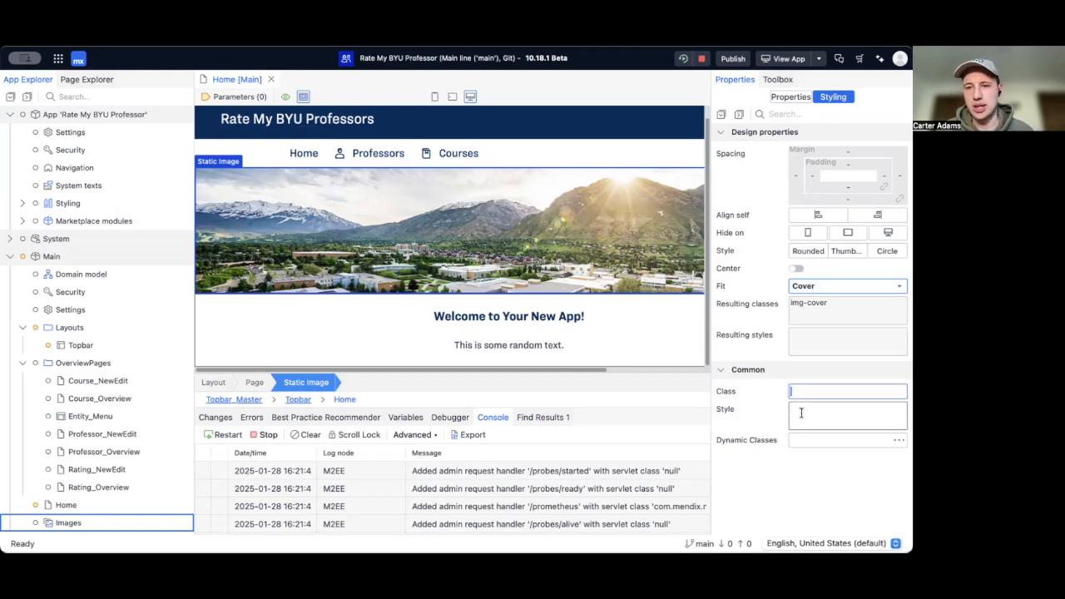
key("Tab")
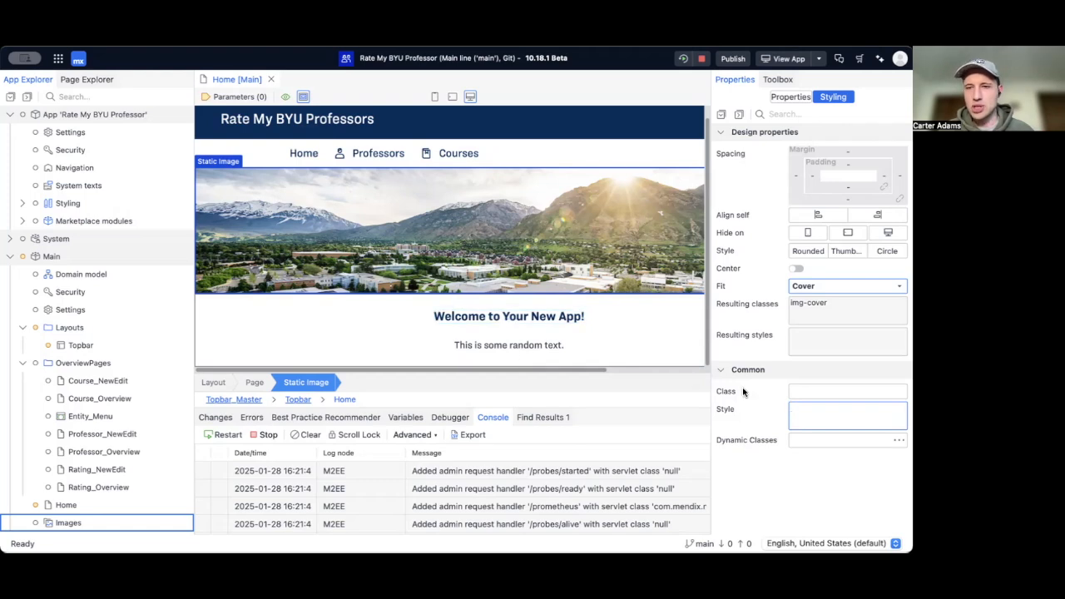
scroll(531, 287, "right", 2)
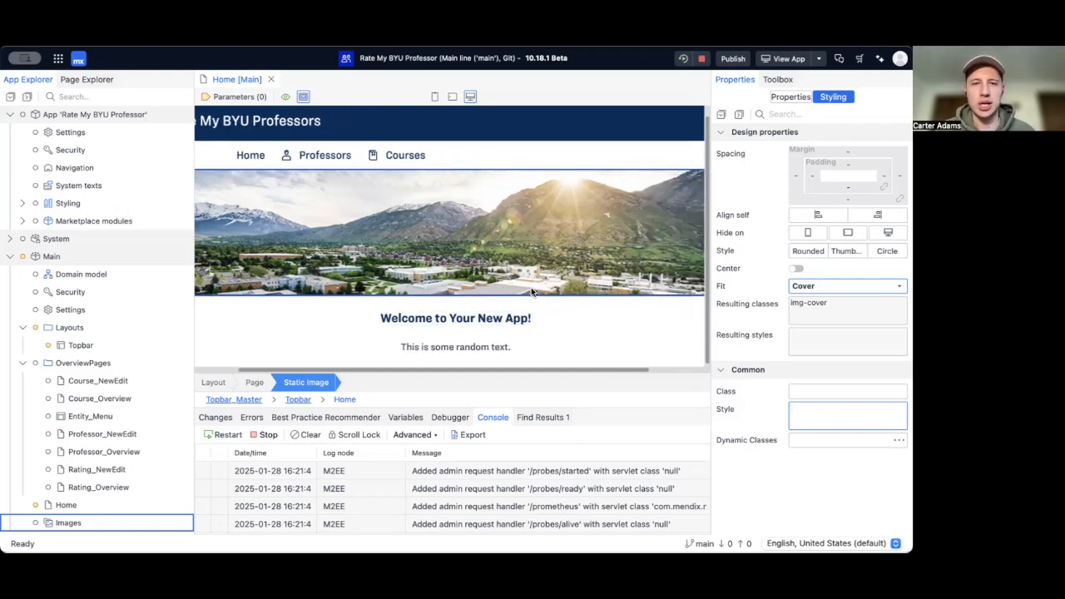
left_click(801, 392)
left_click(795, 410)
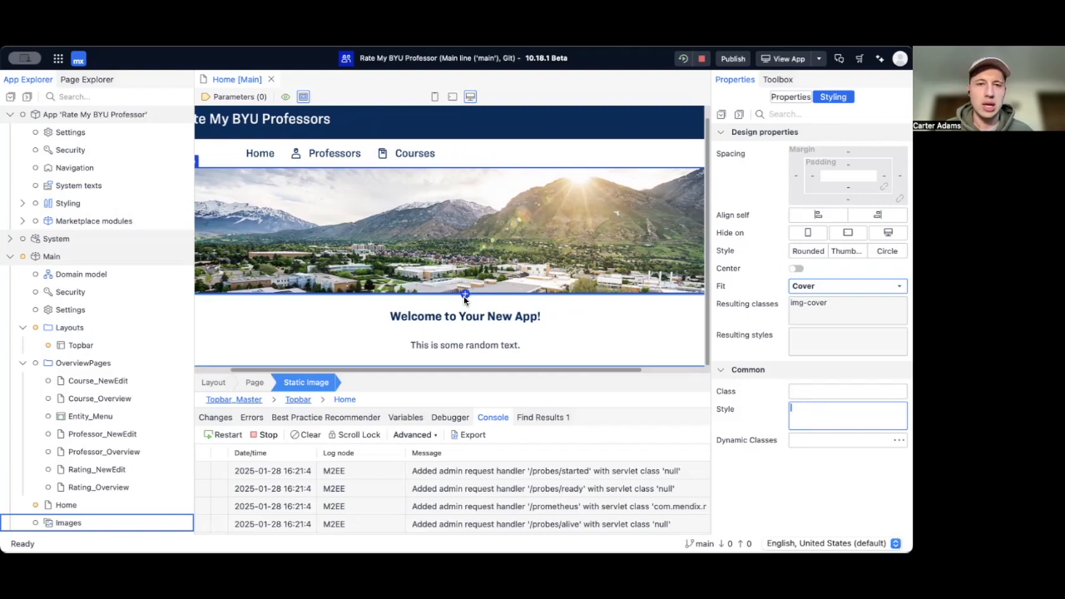
scroll(464, 301, "left", 2)
scroll(464, 301, "left", 1)
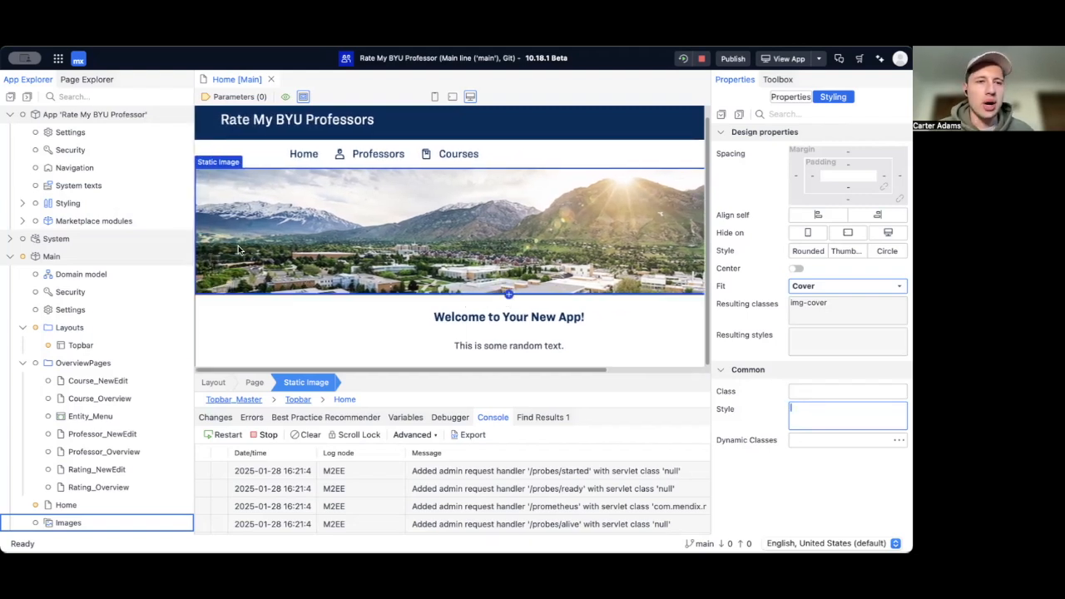
Look through the web styling files of the app, such as custom-variables.scss and main.scss, and collapse the folders again
left_click(23, 207)
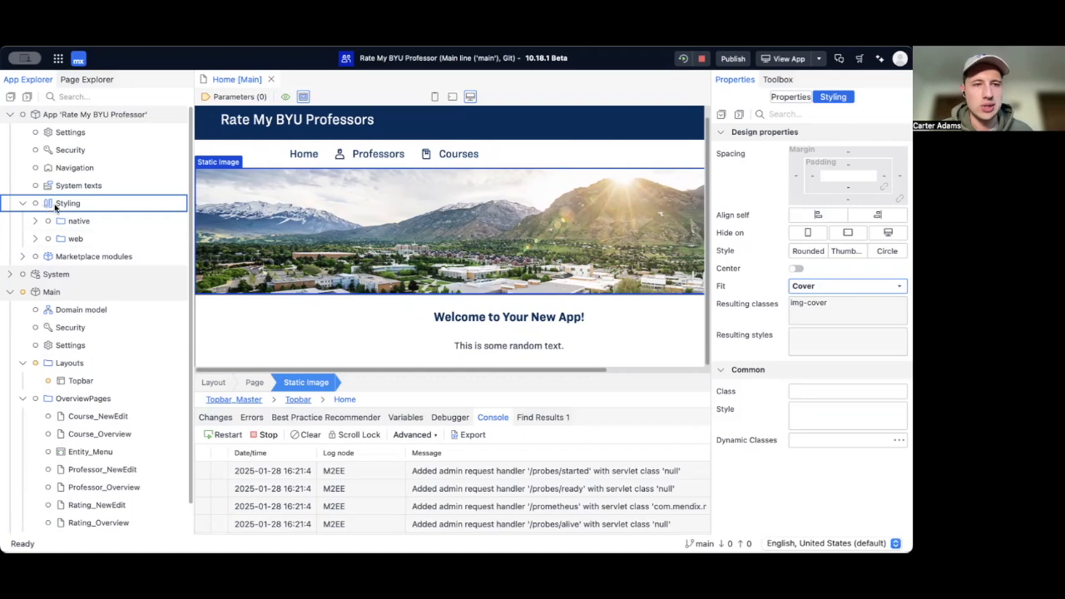
left_click(34, 239)
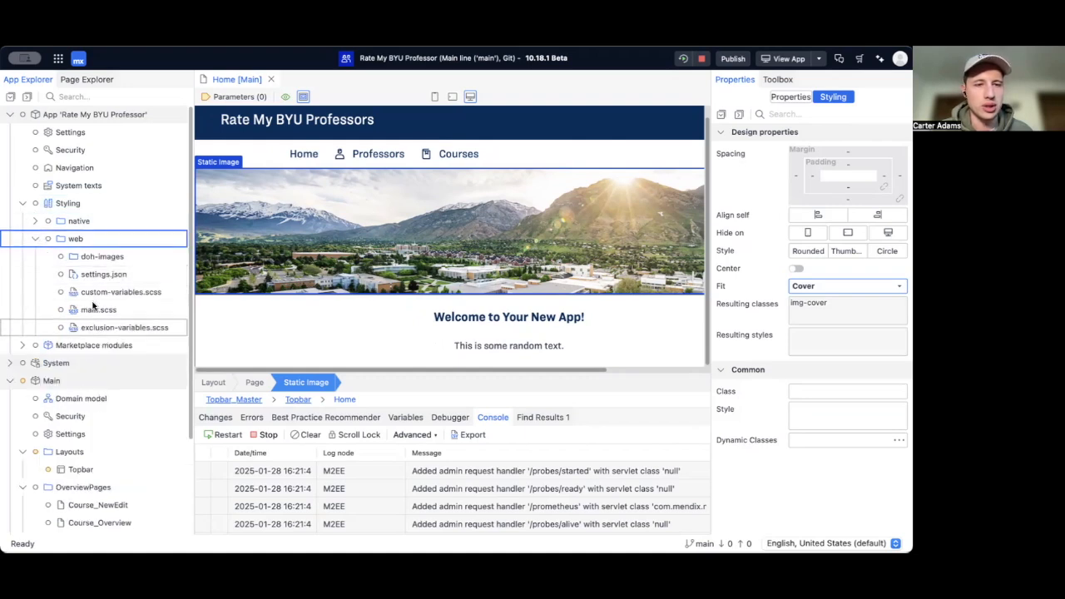
left_click(35, 239)
left_click(23, 204)
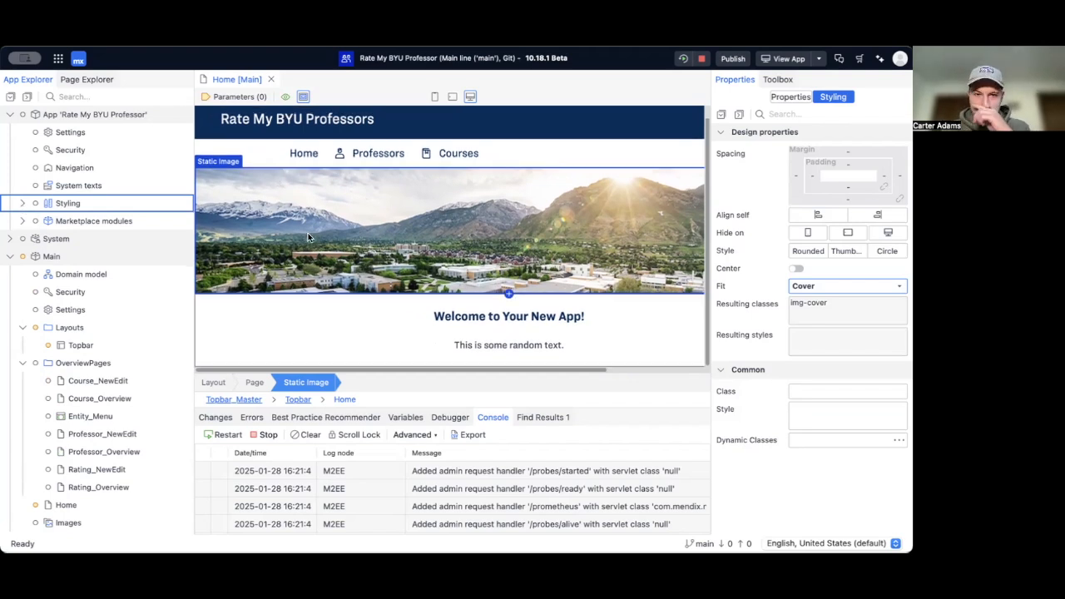
Change the caption of the Home page's welcome heading to "Search BYU Professors and Courses"
double_click(475, 319)
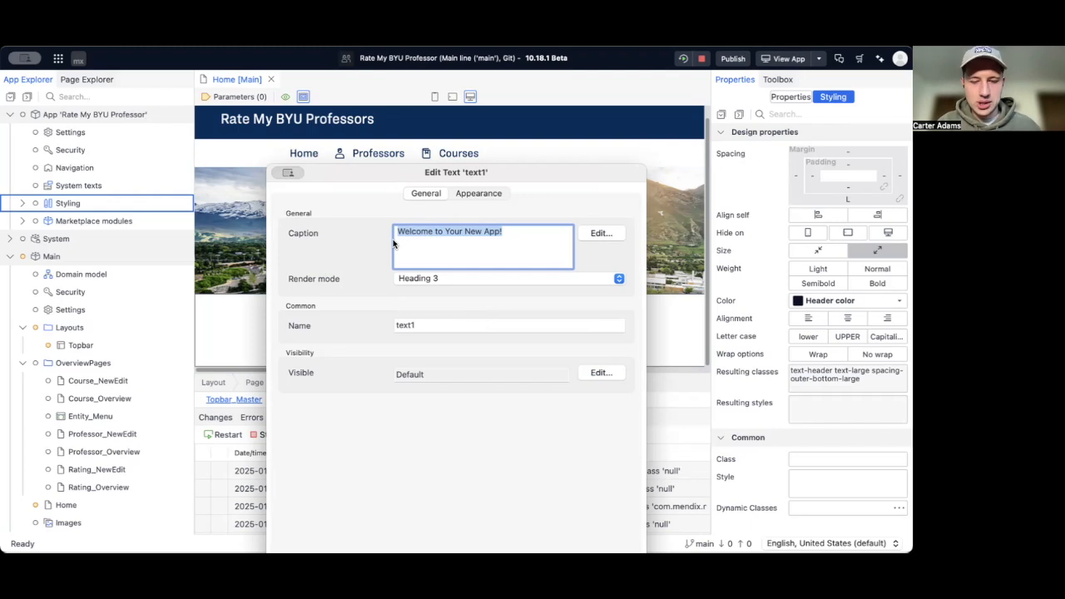
type("Search")
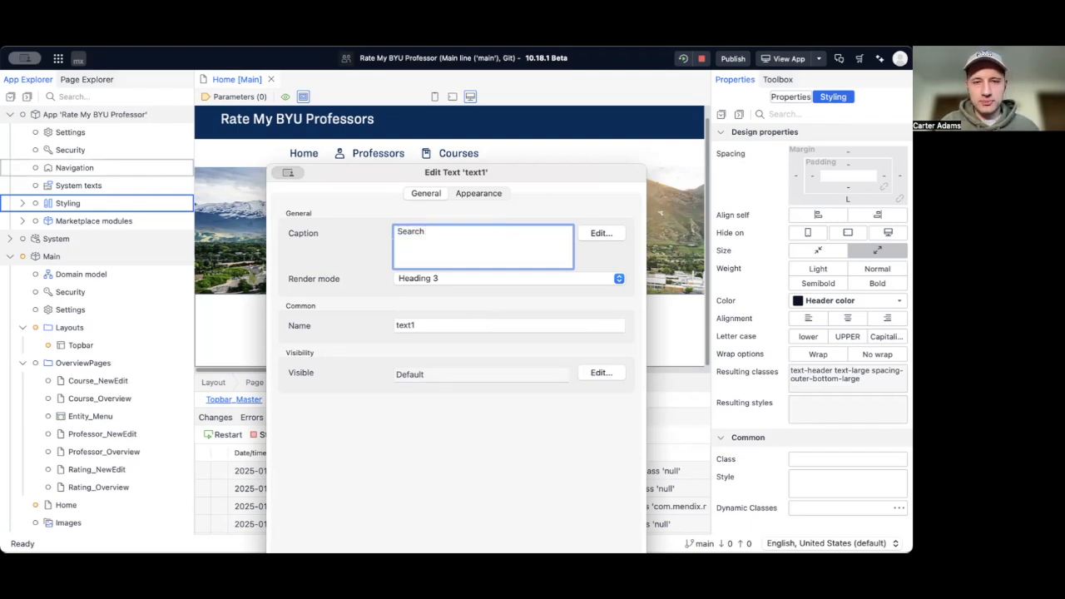
type(" BYU Professors and ")
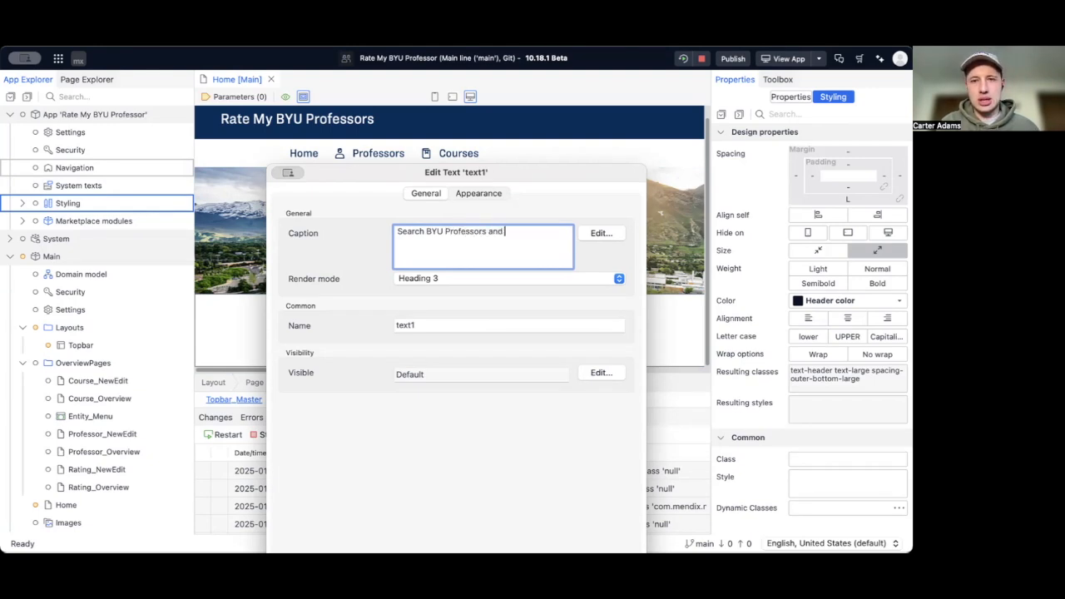
type("Courses")
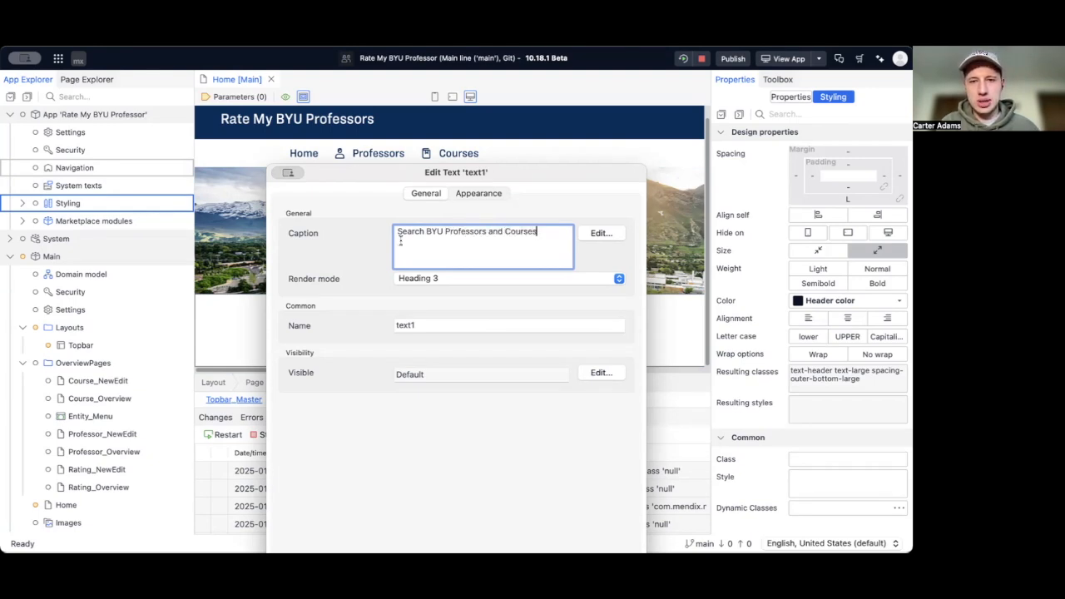
Set the search heading's render mode to Heading 2 and apply the text edits
left_click(469, 278)
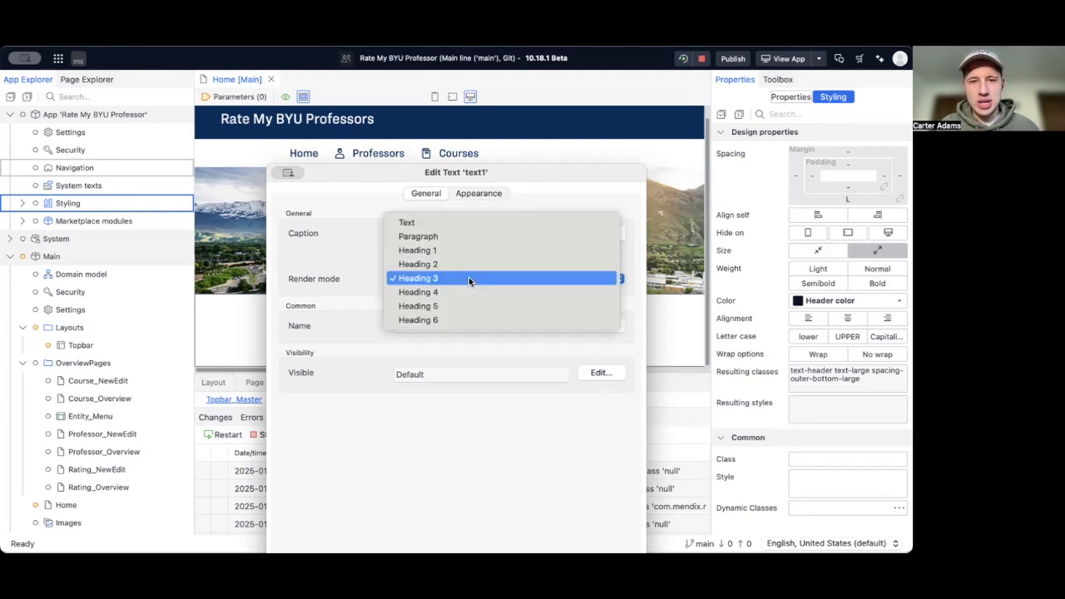
left_click(399, 280)
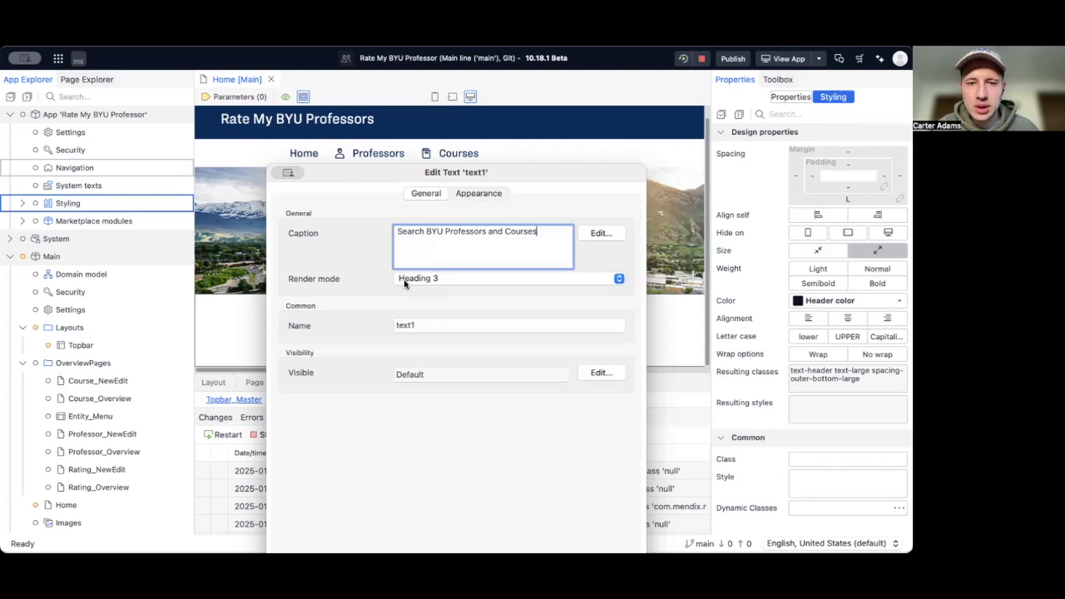
left_click(405, 284)
left_click(405, 263)
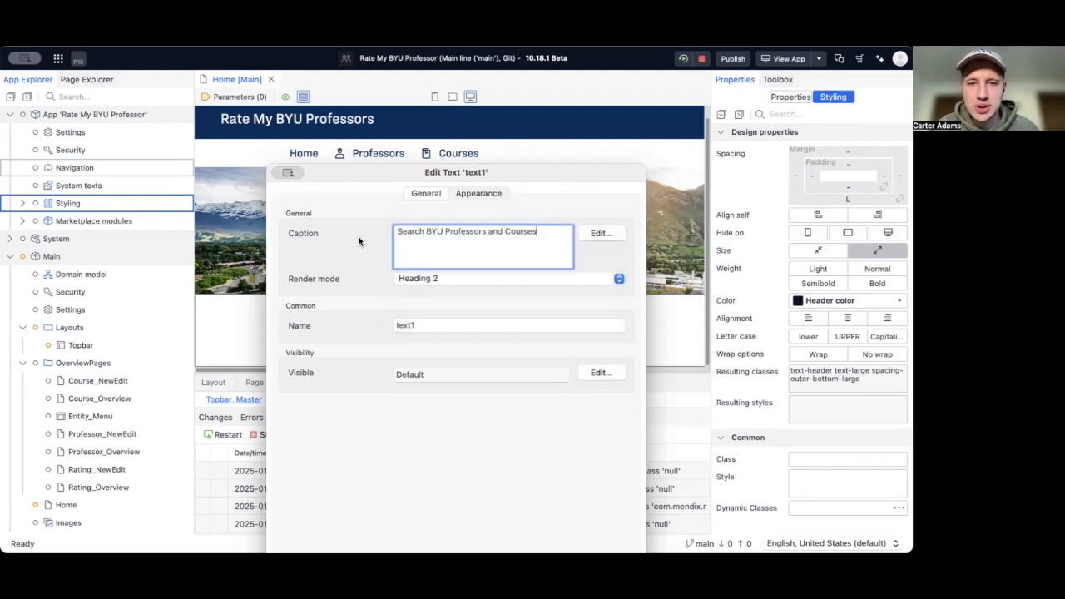
left_click_drag(376, 174, 376, 96)
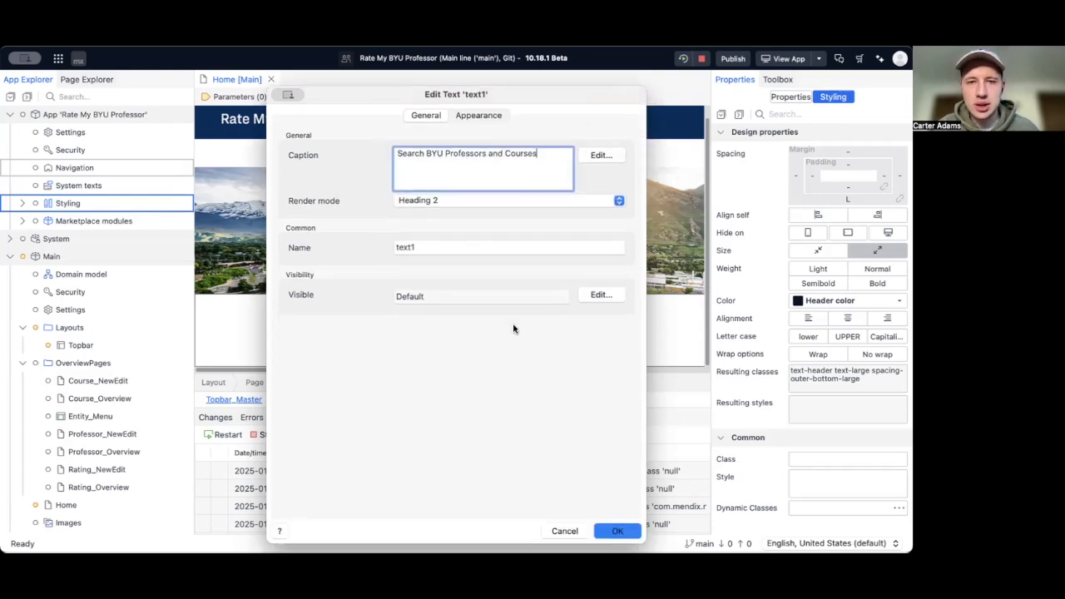
left_click(471, 201)
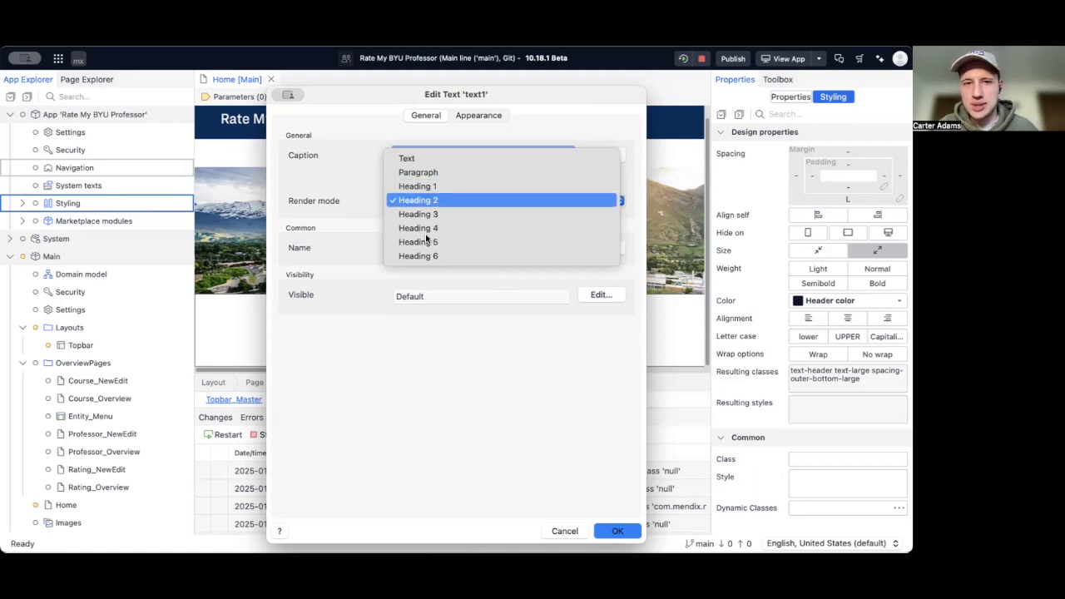
left_click(611, 535)
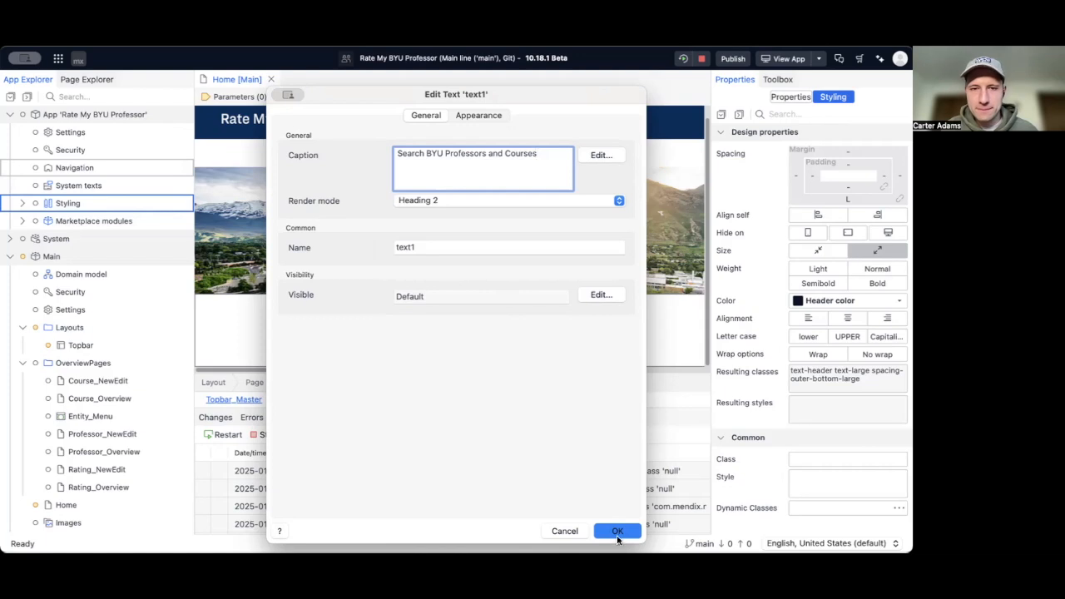
left_click(616, 535)
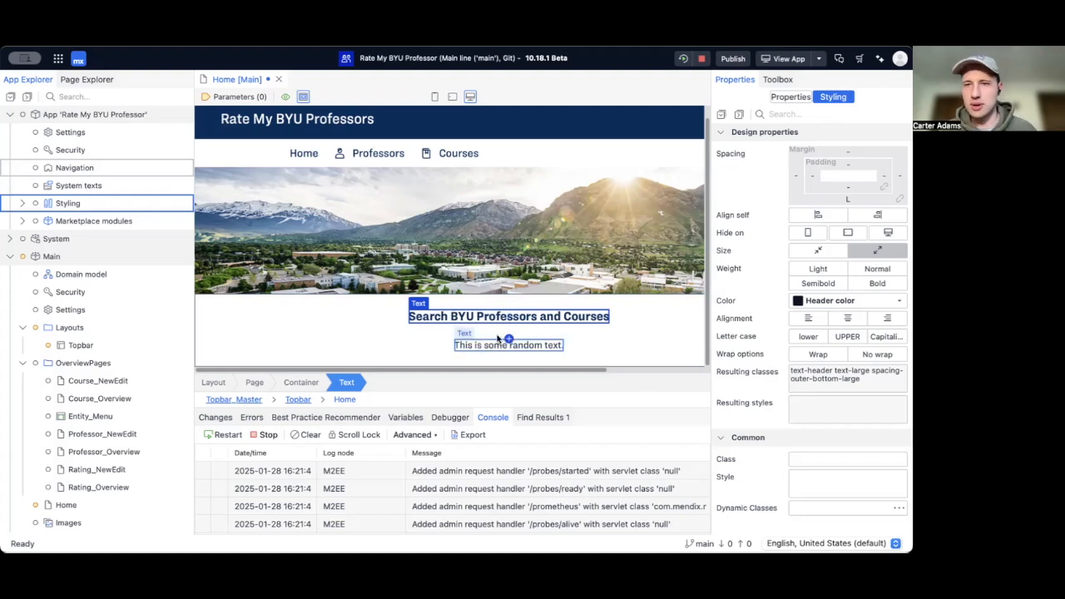
Add a text box directly below the search heading and delete the "This is some random text." line
left_click(771, 80)
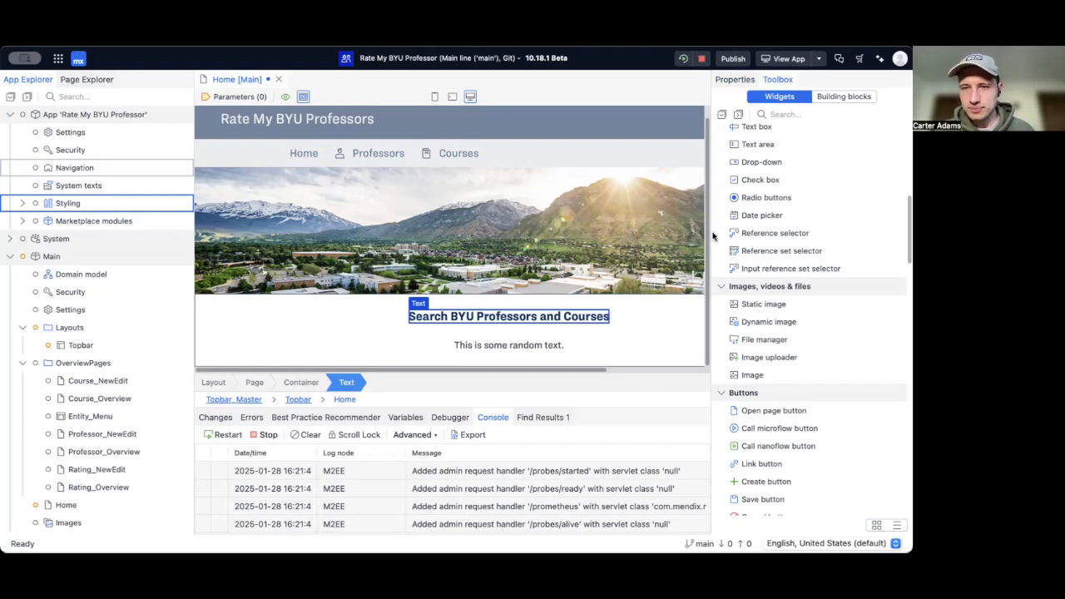
scroll(739, 265, "up", 2)
scroll(739, 265, "up", 5)
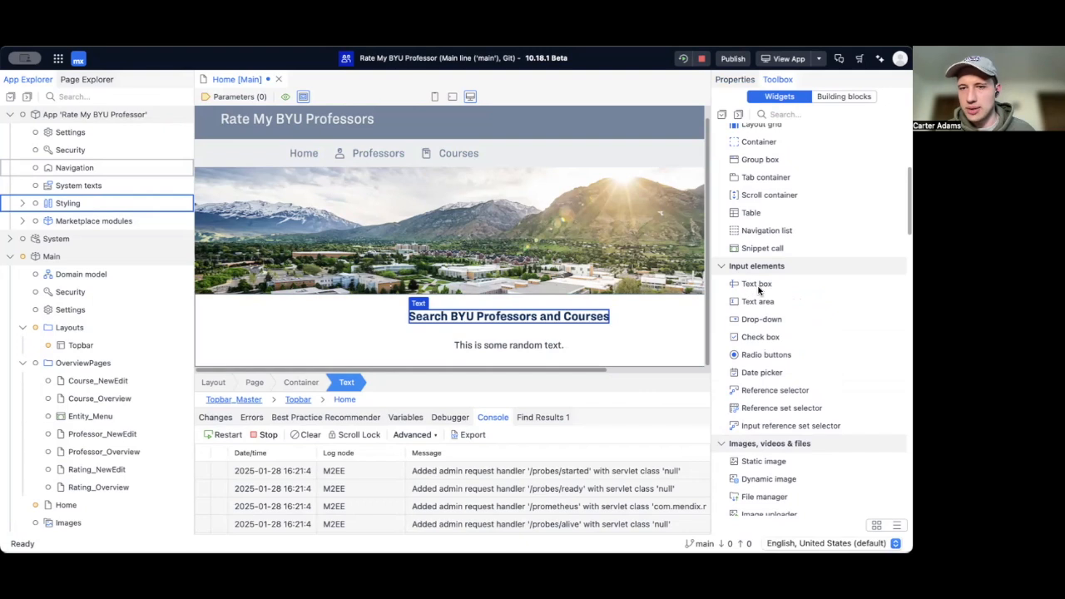
scroll(759, 287, "up", 1)
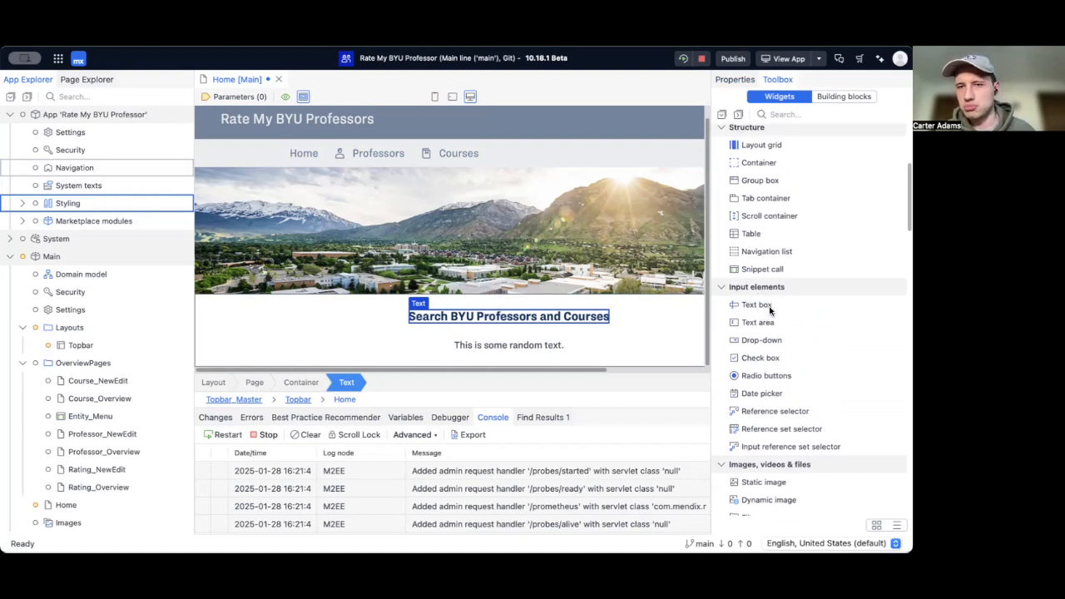
left_click_drag(767, 307, 559, 339)
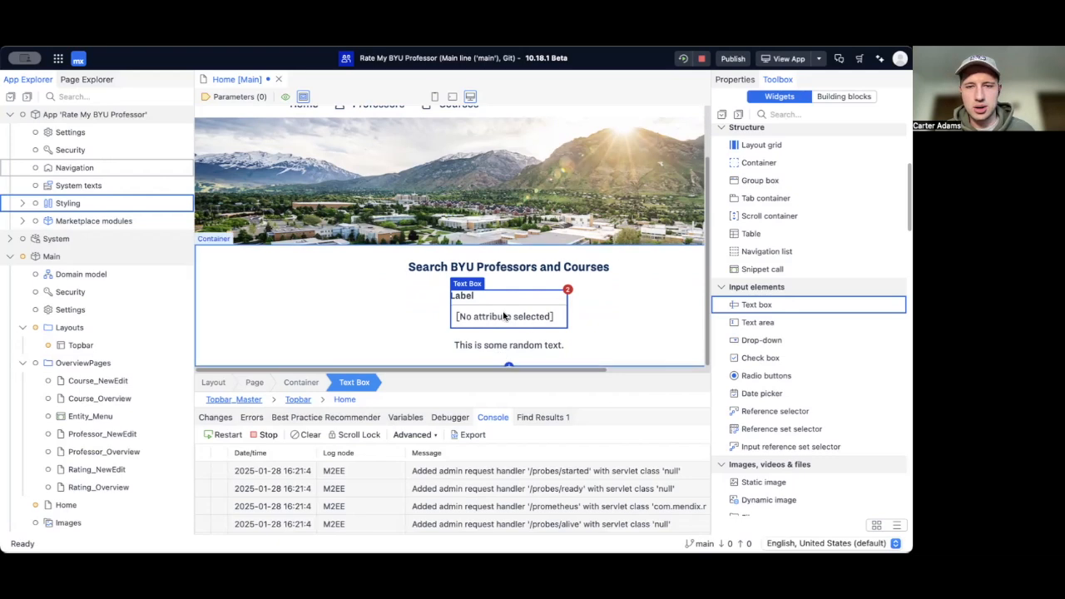
left_click(482, 350)
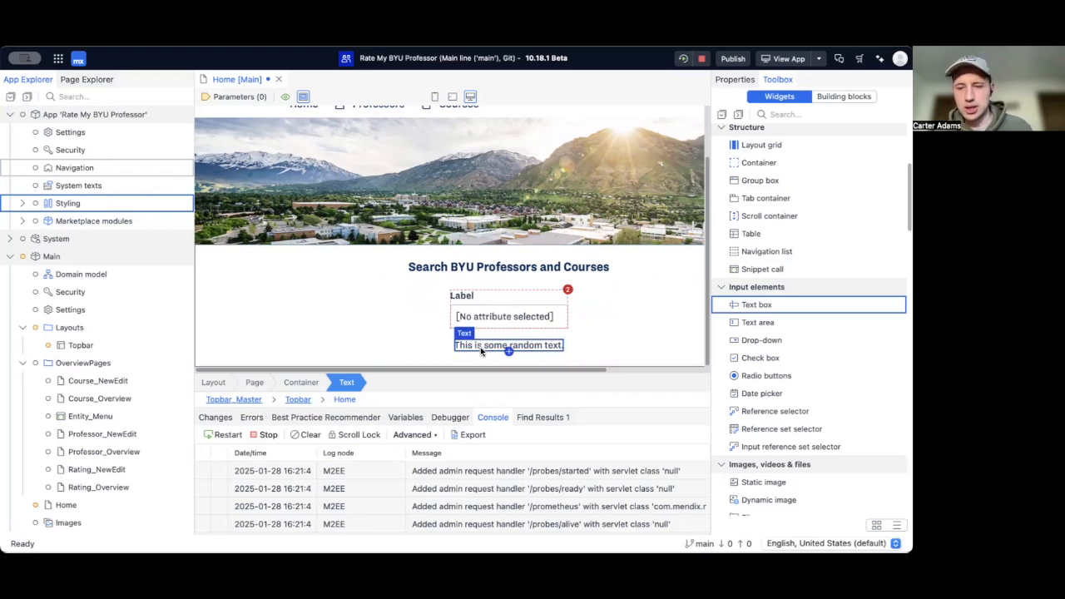
key("Delete")
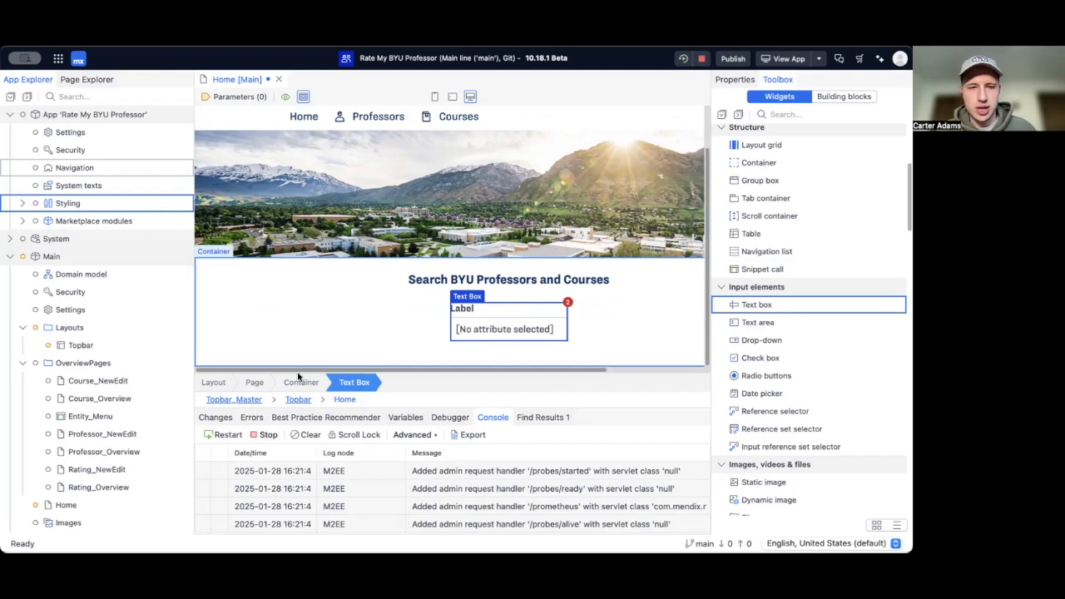
Review the text box's errors, add a data view below the search heading and move the text box into its content area
left_click(252, 419)
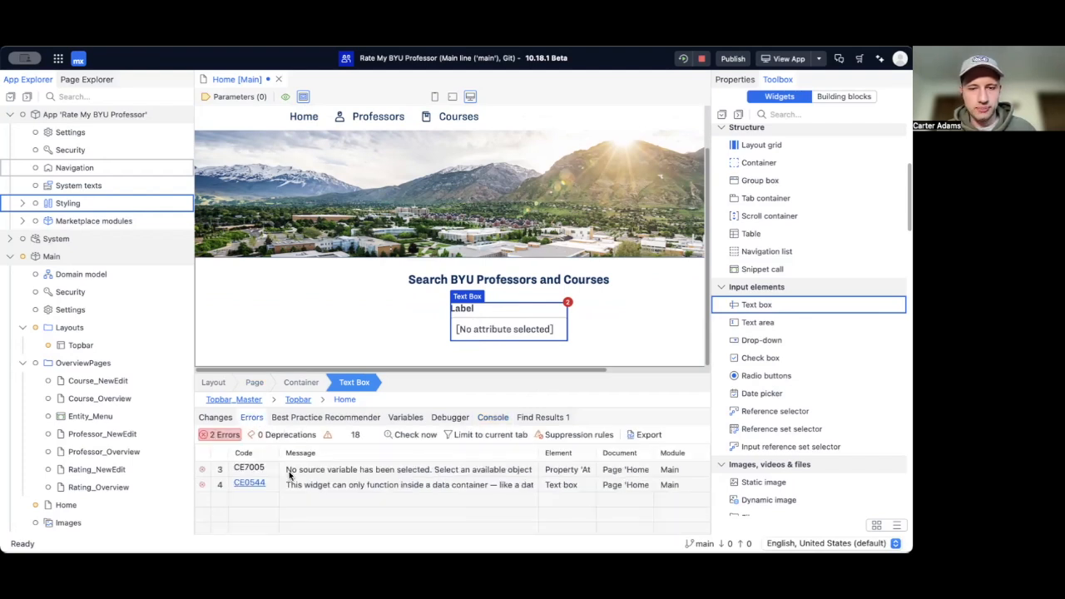
left_click(347, 485)
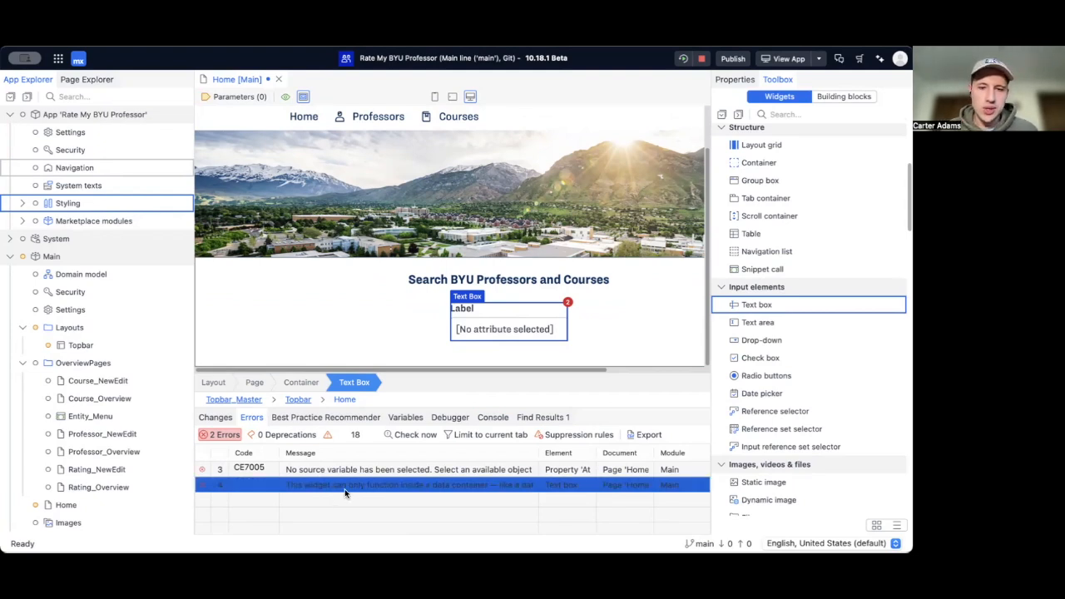
left_click(346, 489)
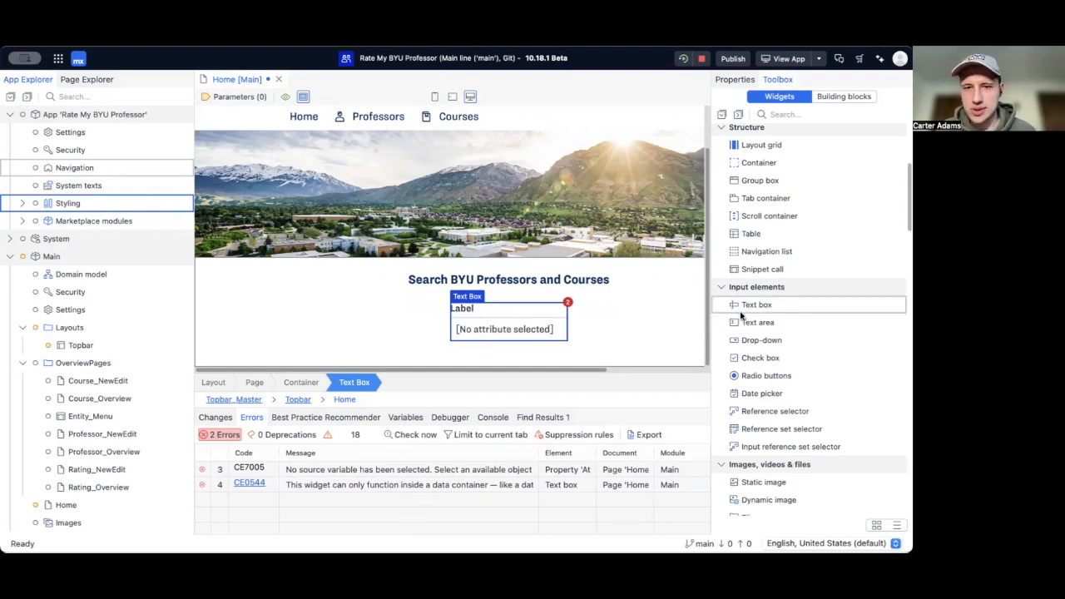
scroll(795, 207, "up", 5)
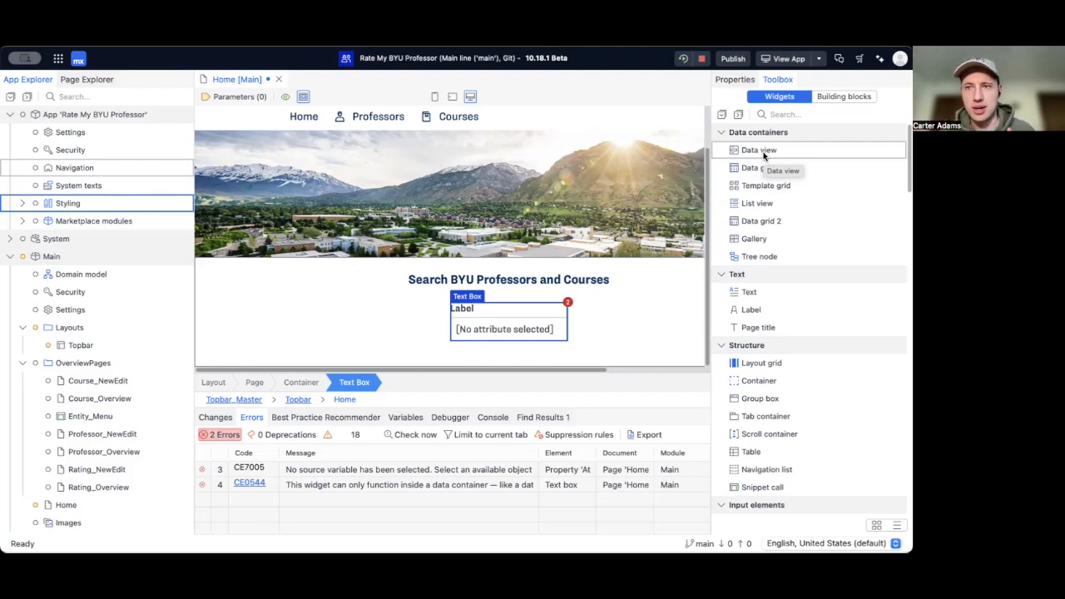
left_click_drag(764, 156, 515, 275)
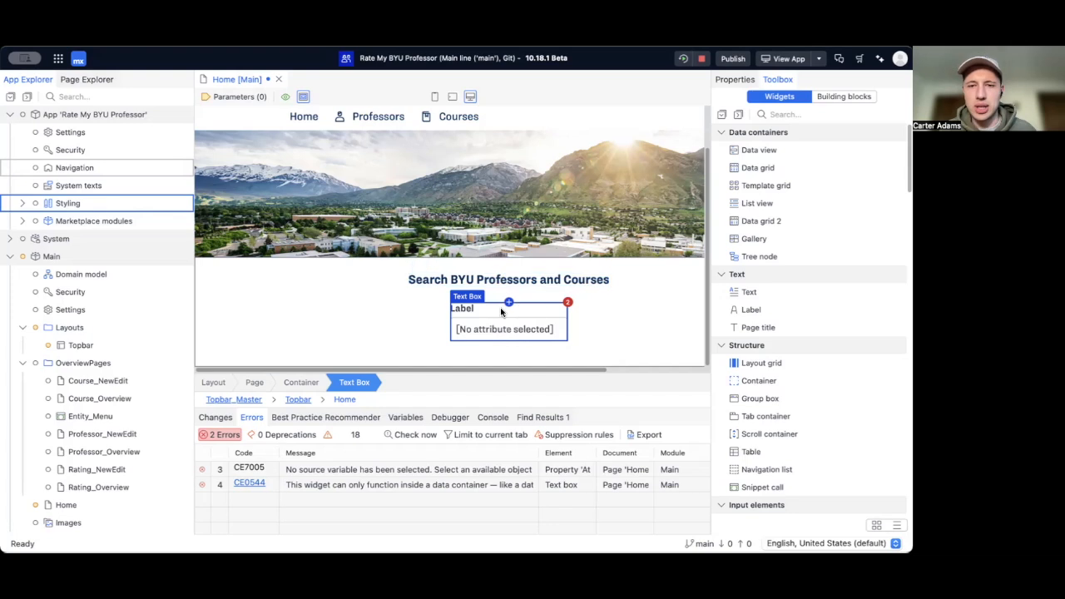
left_click_drag(776, 151, 488, 302)
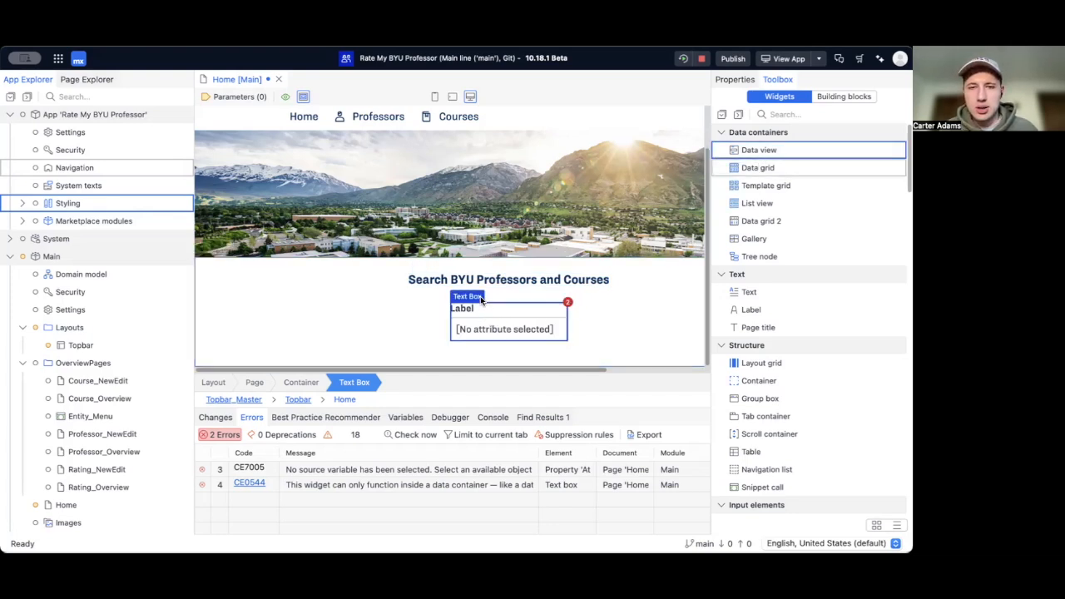
scroll(448, 301, "down", 3)
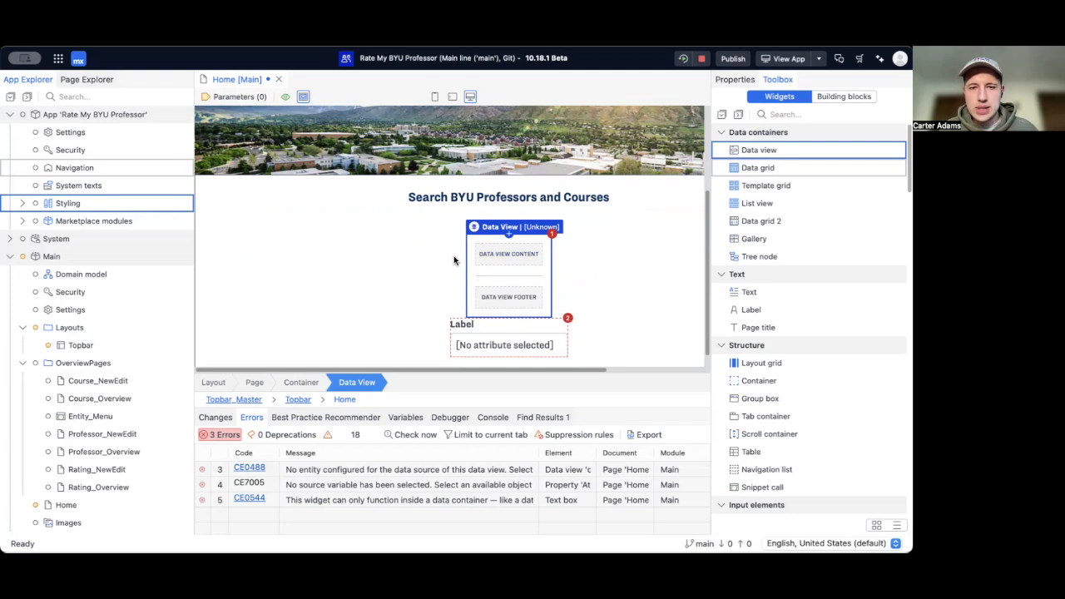
left_click_drag(463, 329, 507, 263)
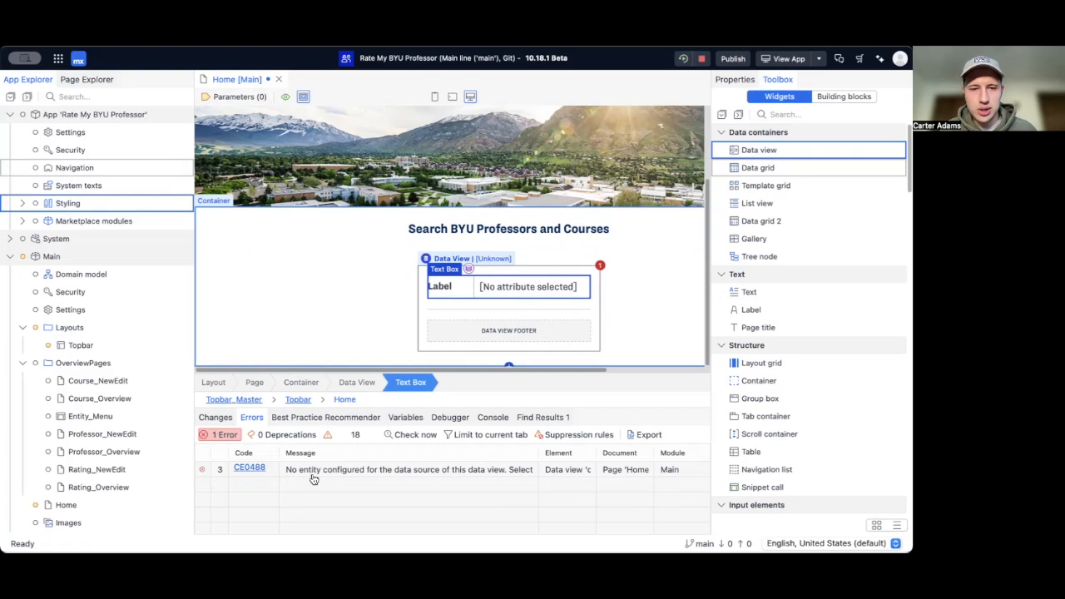
Turn off the footer of the data view that holds the text box
left_click(398, 290)
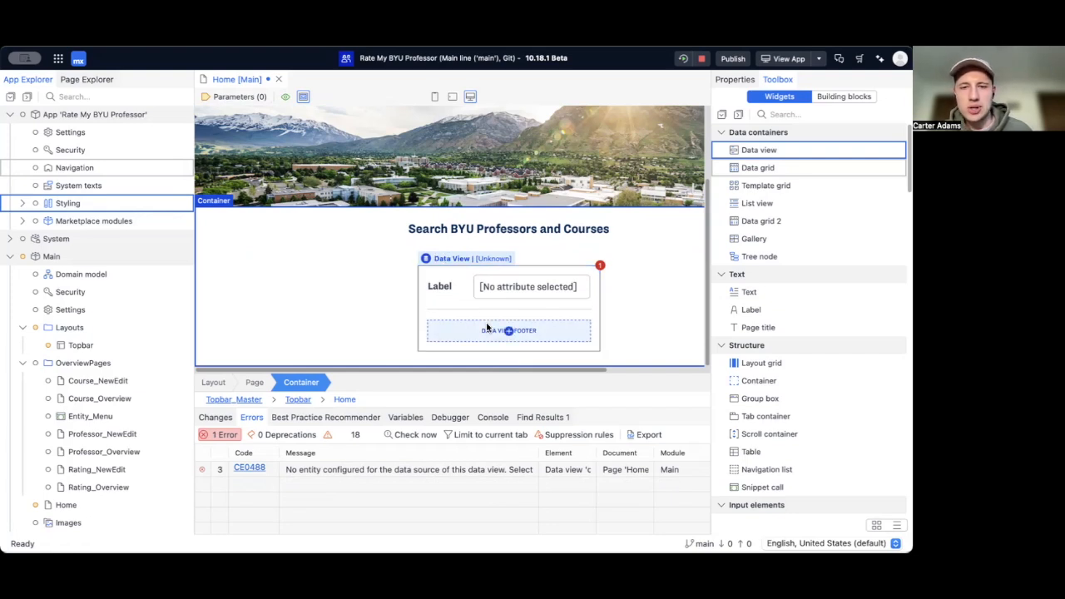
double_click(448, 258)
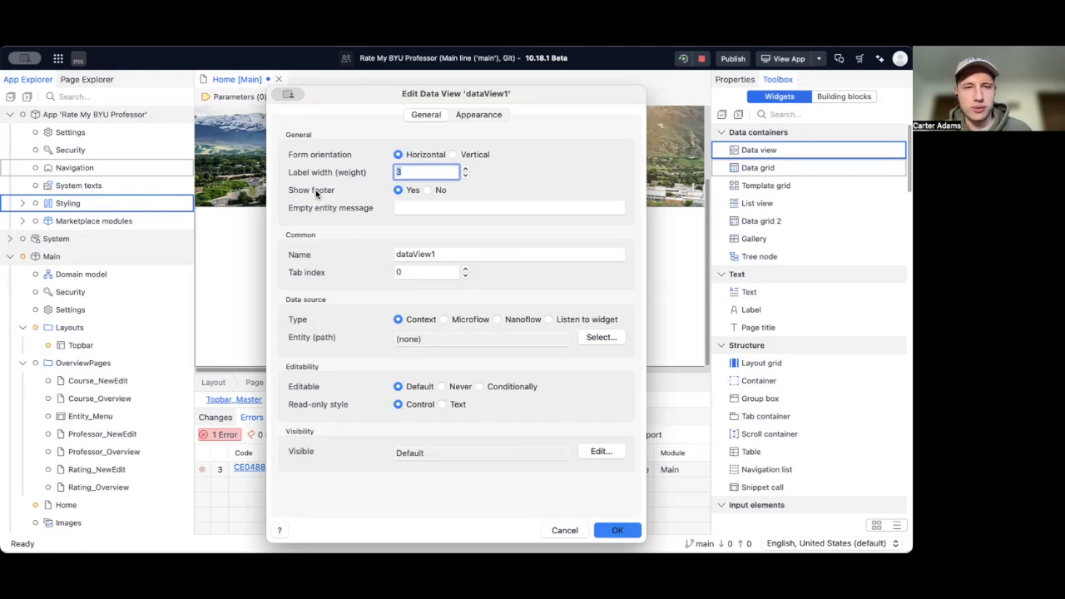
left_click(428, 190)
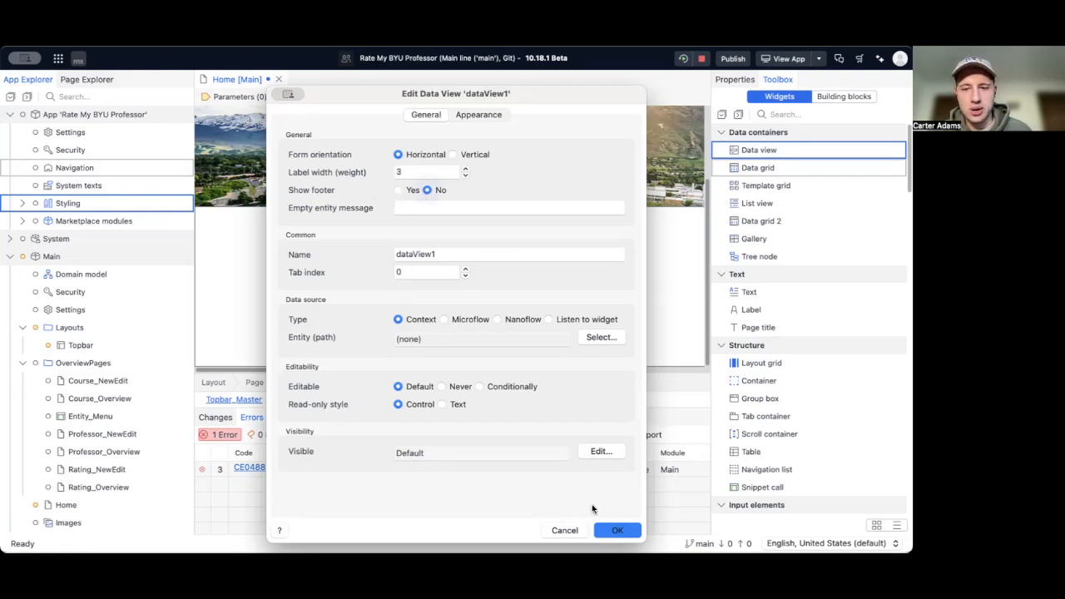
left_click(616, 530)
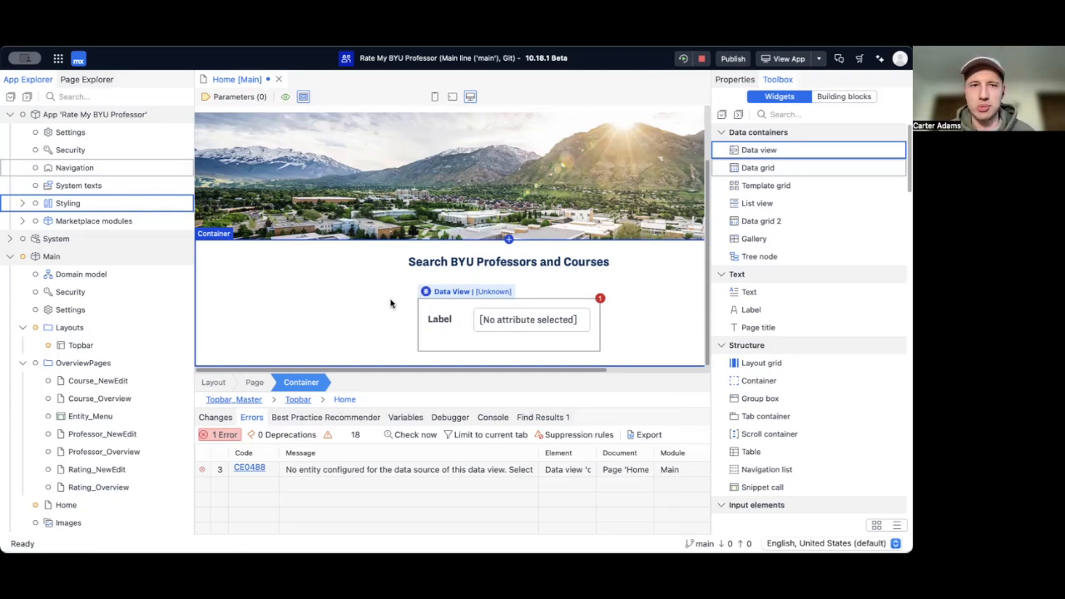
Examine the Professor, Course and Rating entities in the Main domain model against the data view on the Home page
double_click(87, 282)
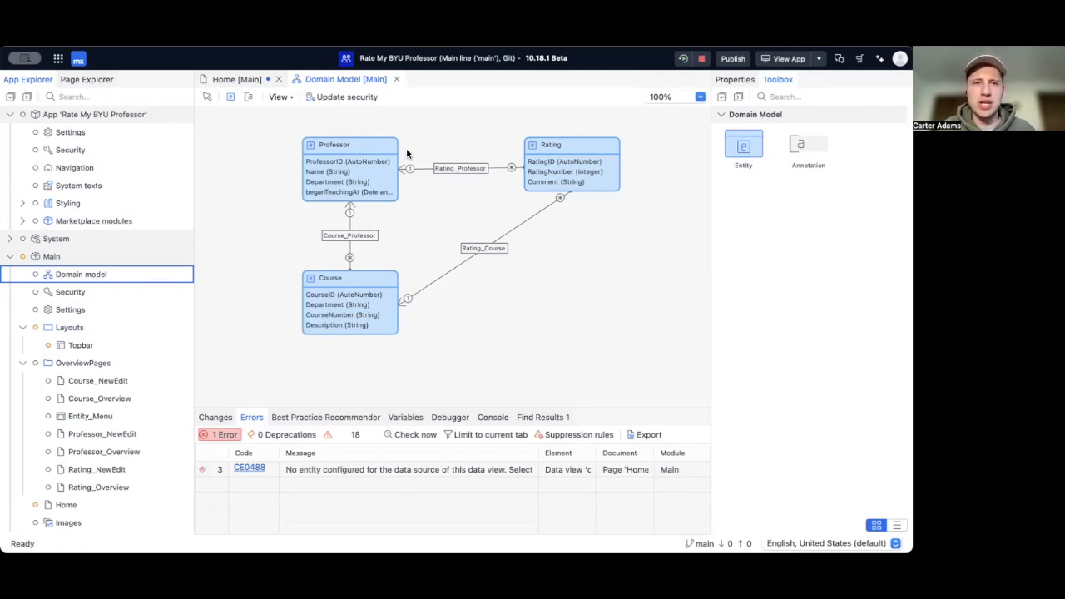
left_click(226, 81)
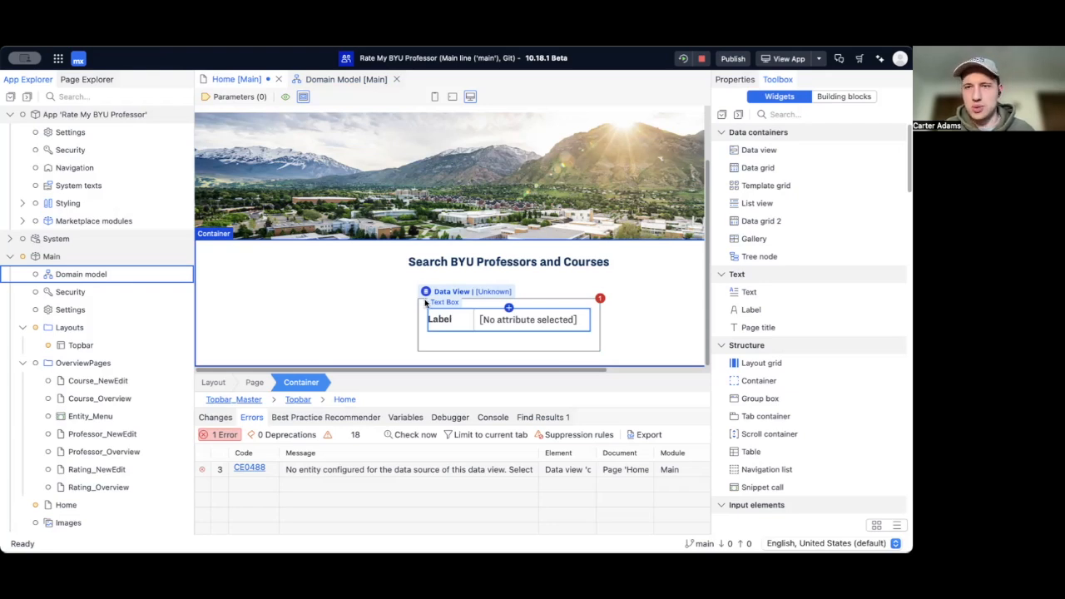
left_click(425, 304)
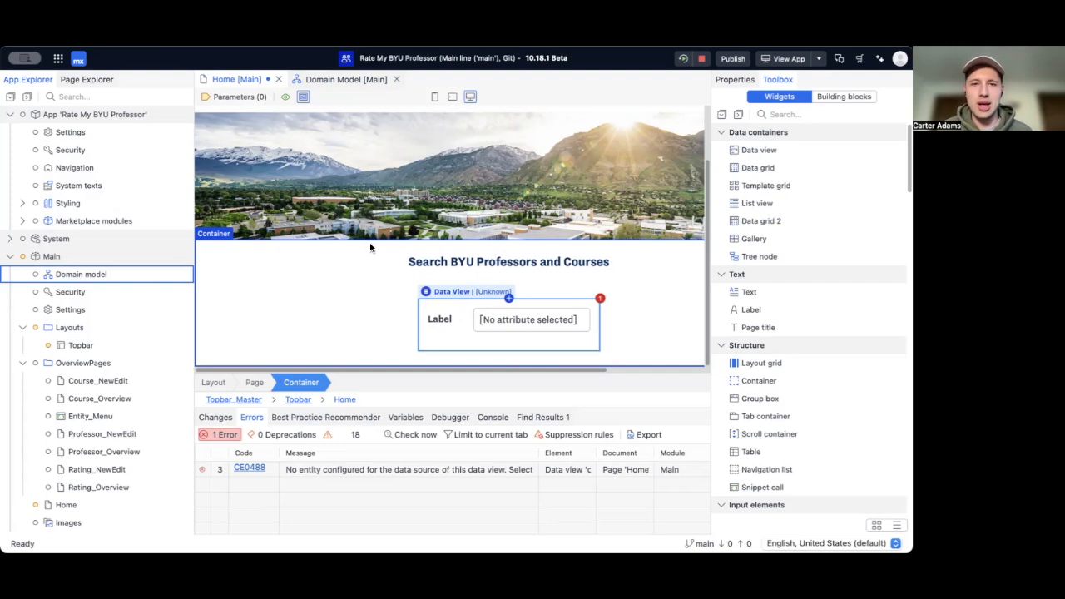
left_click(329, 81)
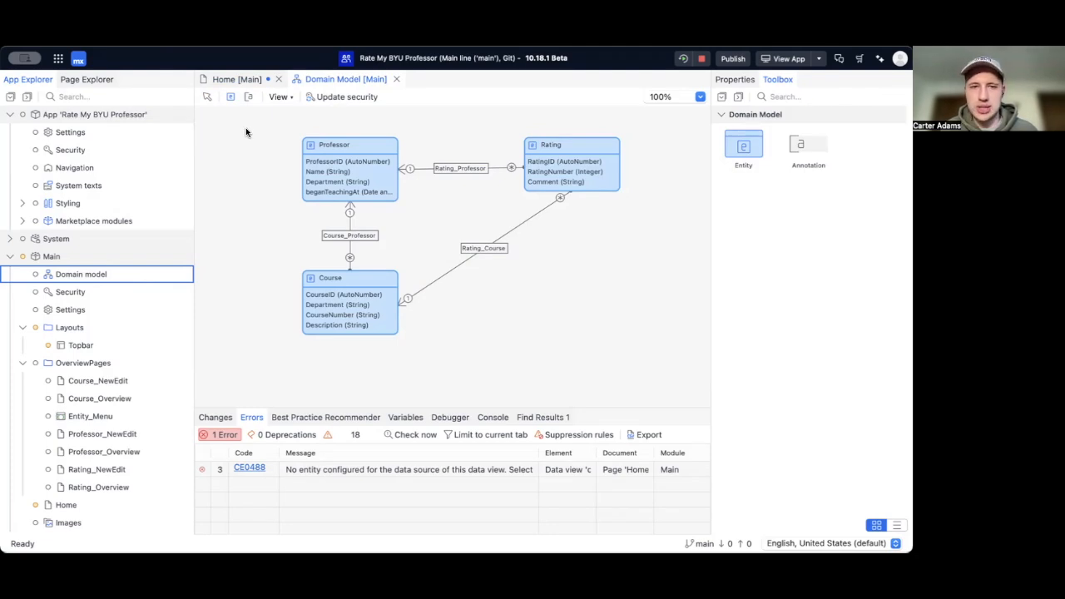
left_click(338, 147)
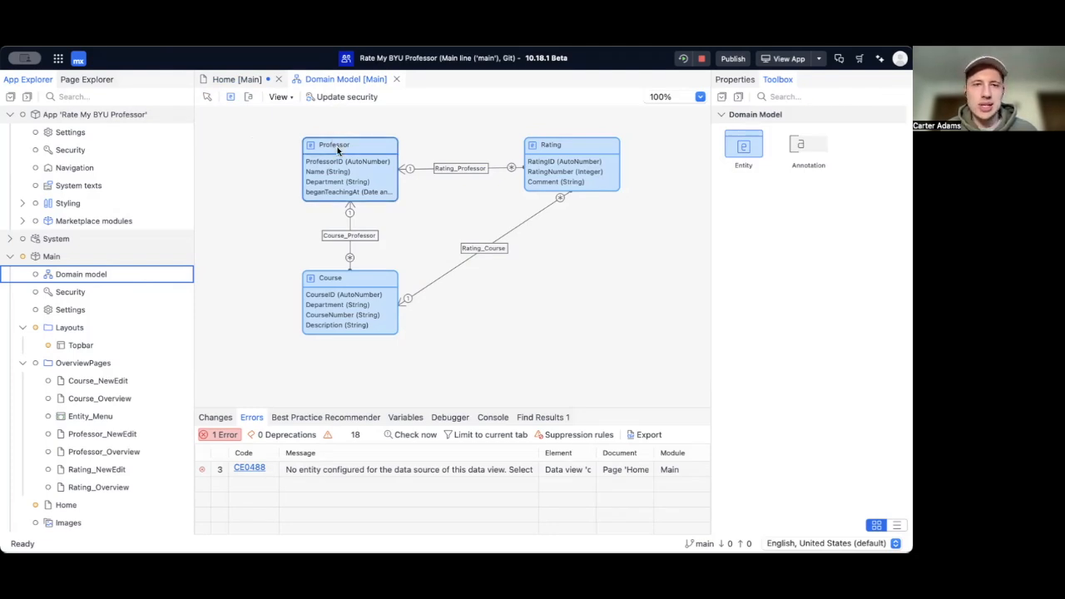
left_click(333, 278)
left_click(557, 145)
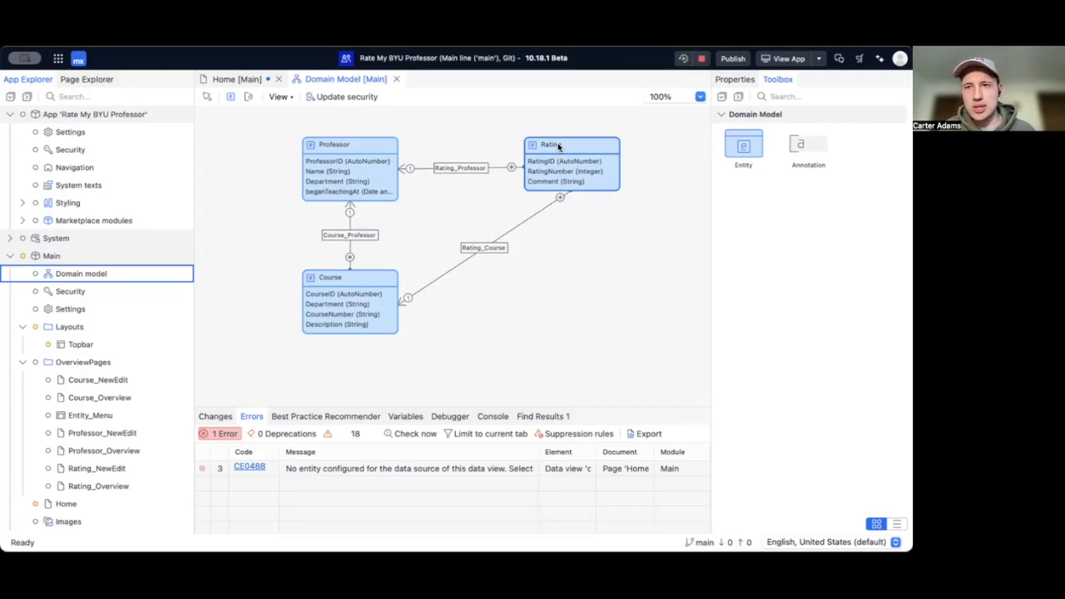
Add a new entity below the Rating entity in the Main domain model and make it non-persistable
left_click(237, 79)
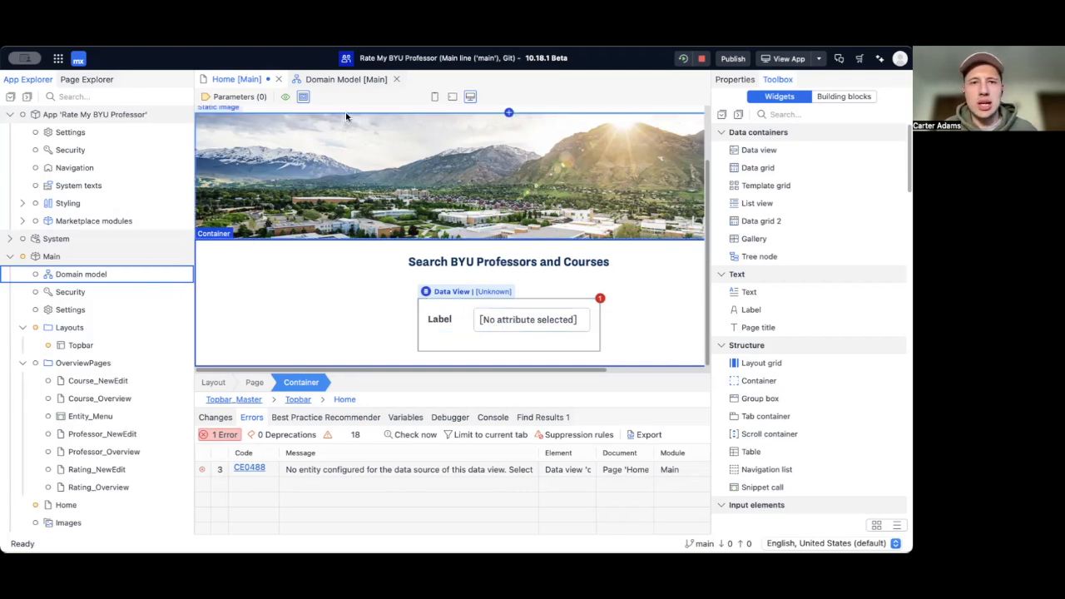
left_click(335, 79)
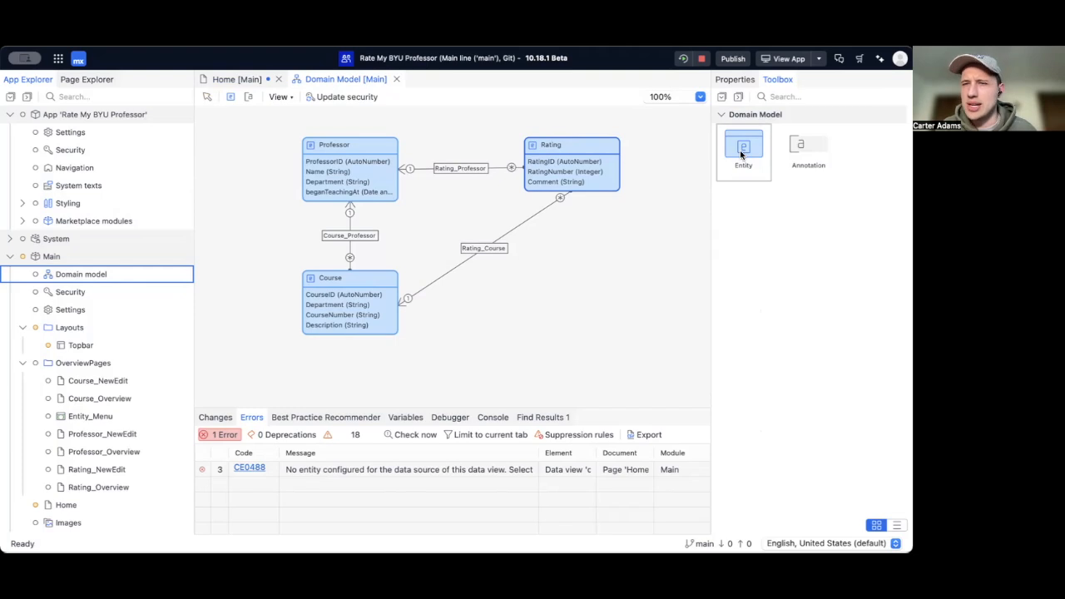
left_click_drag(740, 152, 556, 285)
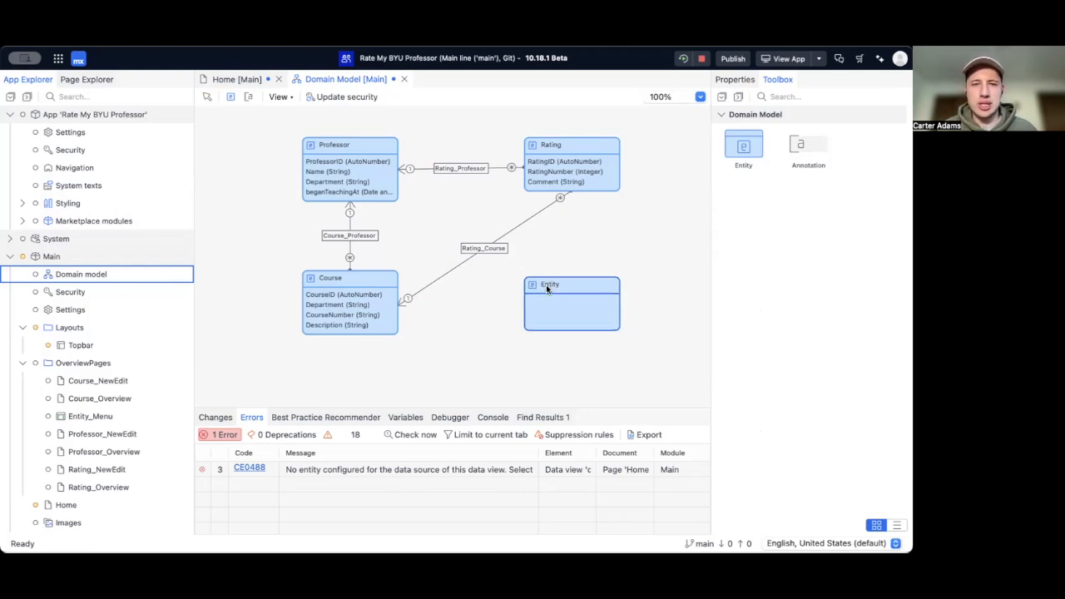
double_click(546, 285)
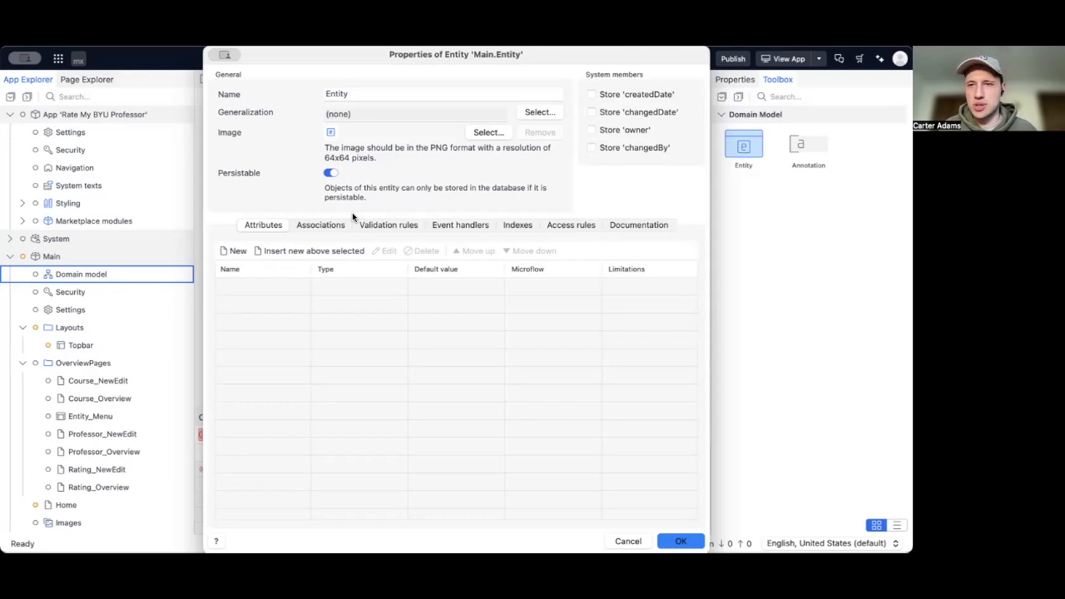
left_click(330, 172)
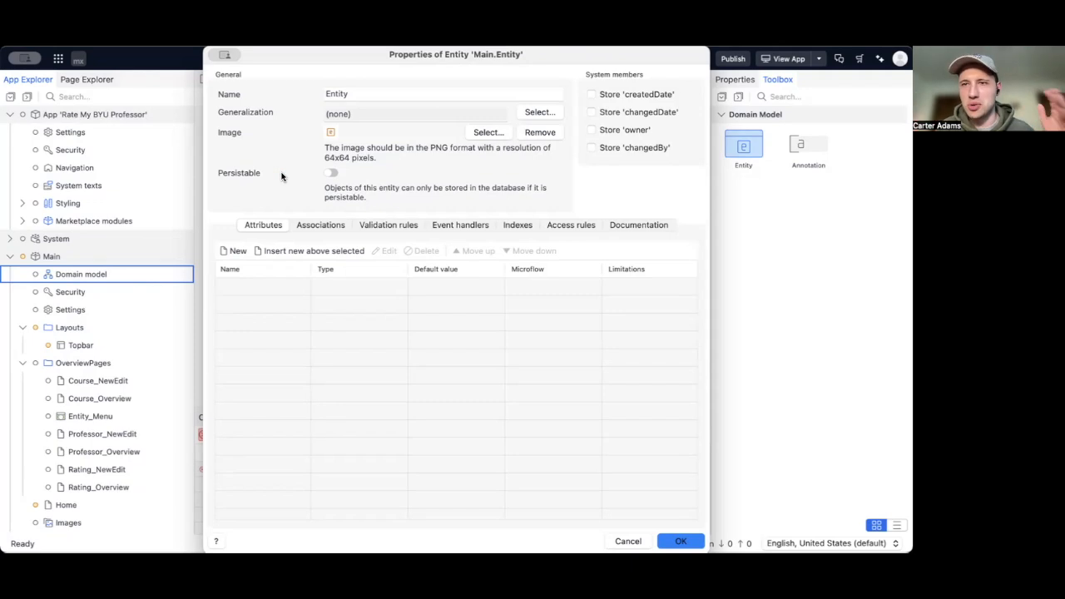
Name the new entity SearchField
left_click(326, 93)
key("super+a")
type("Search")
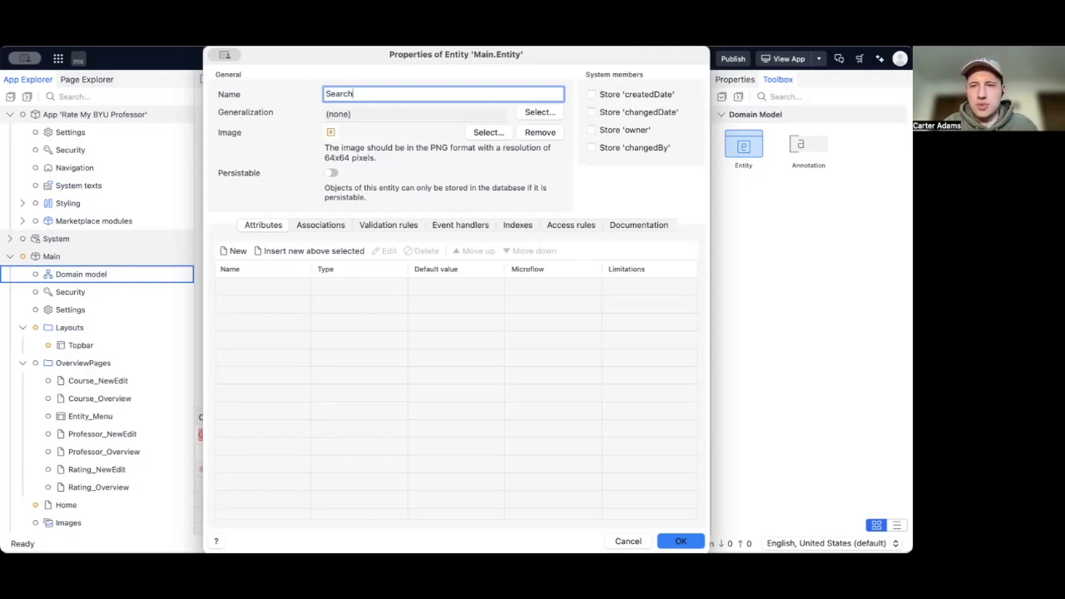
type("Box")
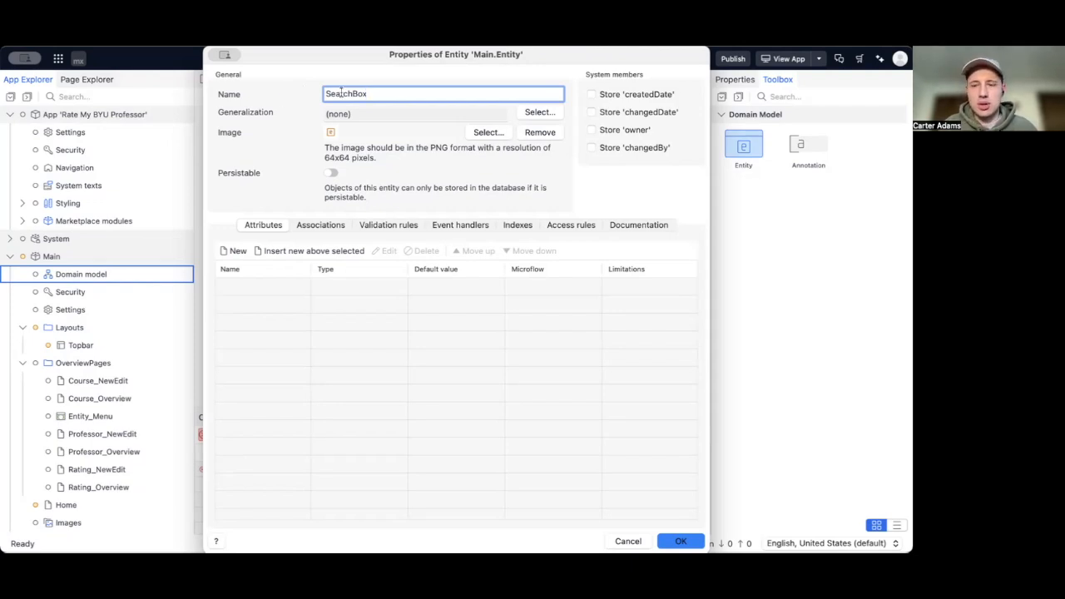
key("BackSpace")
key("BackSpace")
key("BackSpace")
type("F")
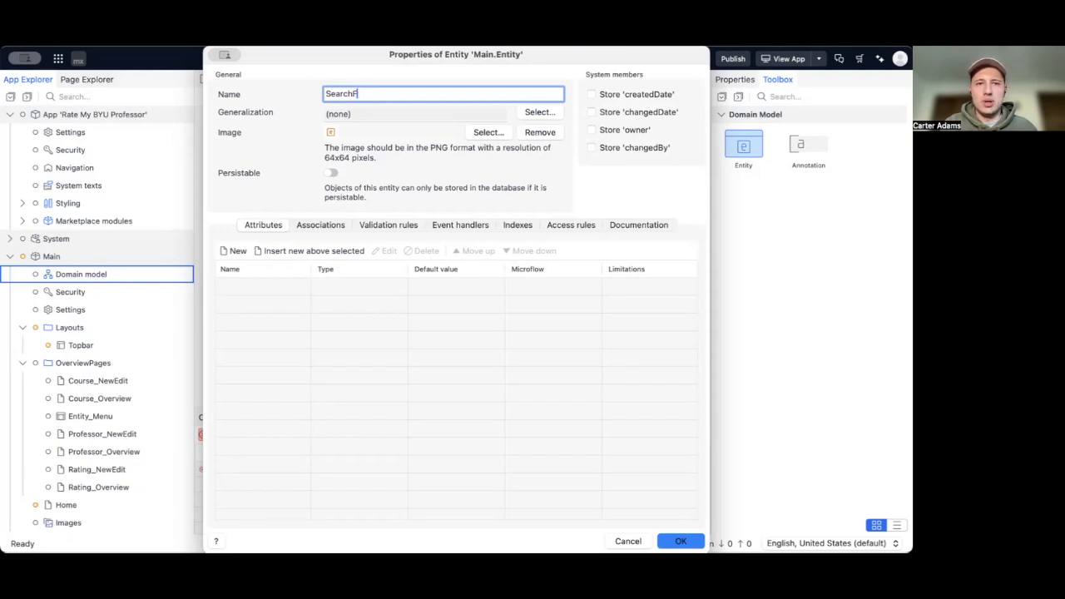
type("ield")
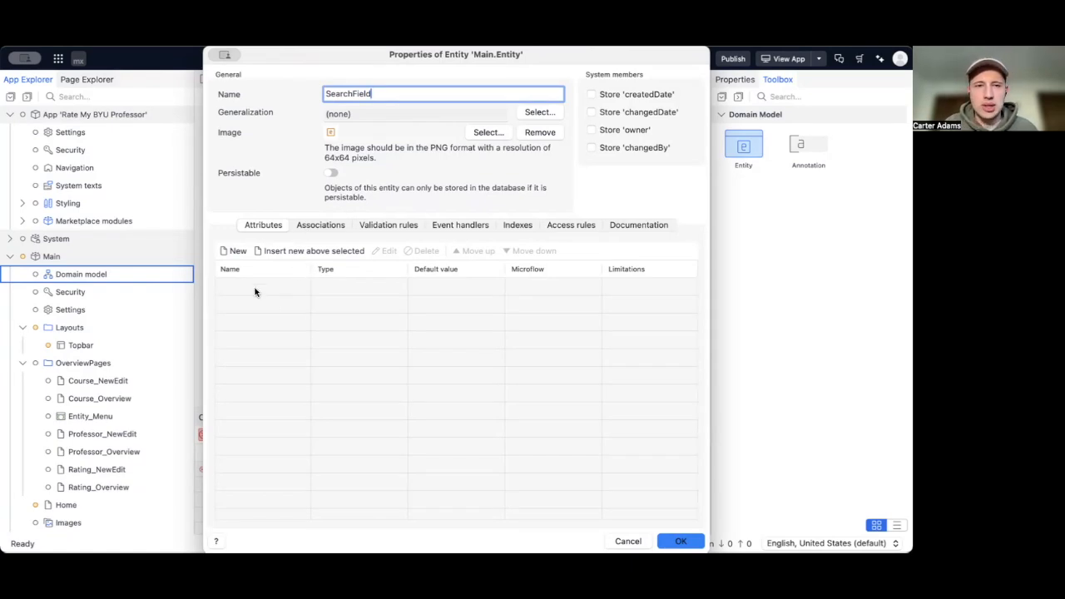
Add a String attribute named Input to the SearchField entity
left_click(234, 251)
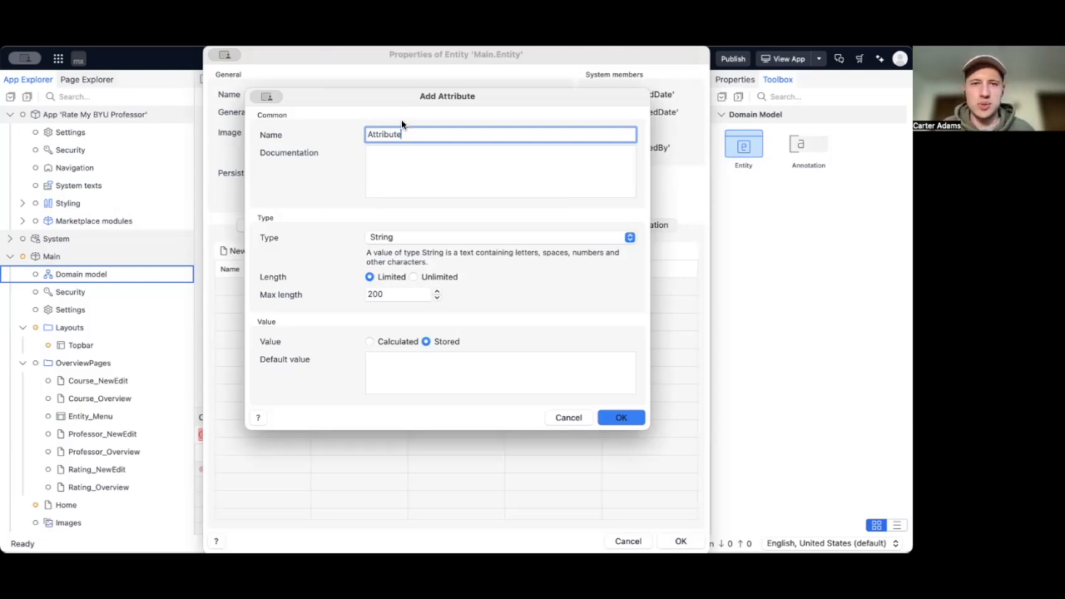
left_click_drag(408, 133, 301, 137)
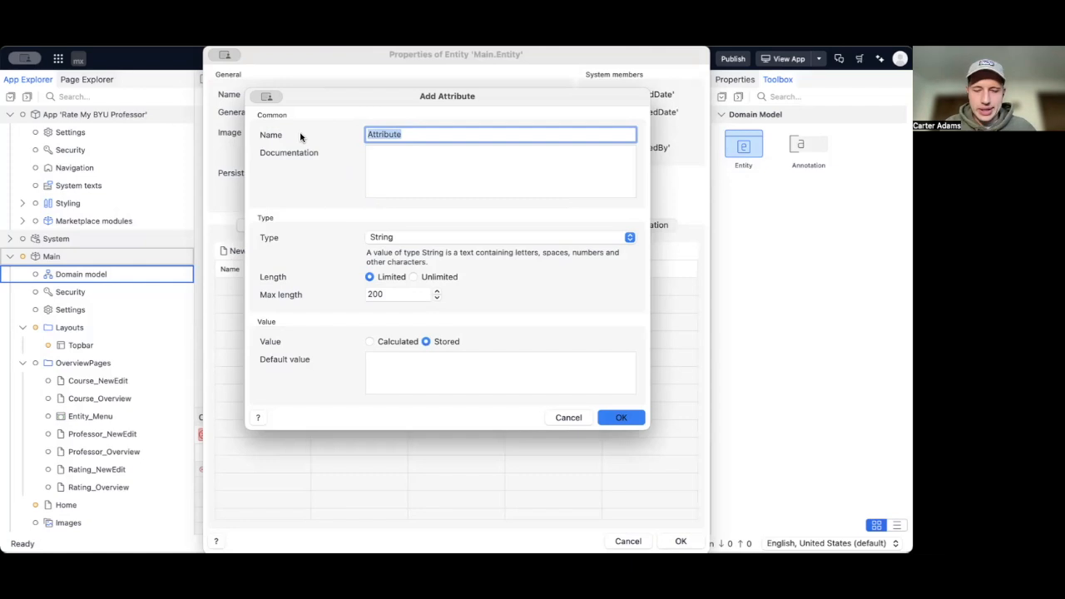
type("Input")
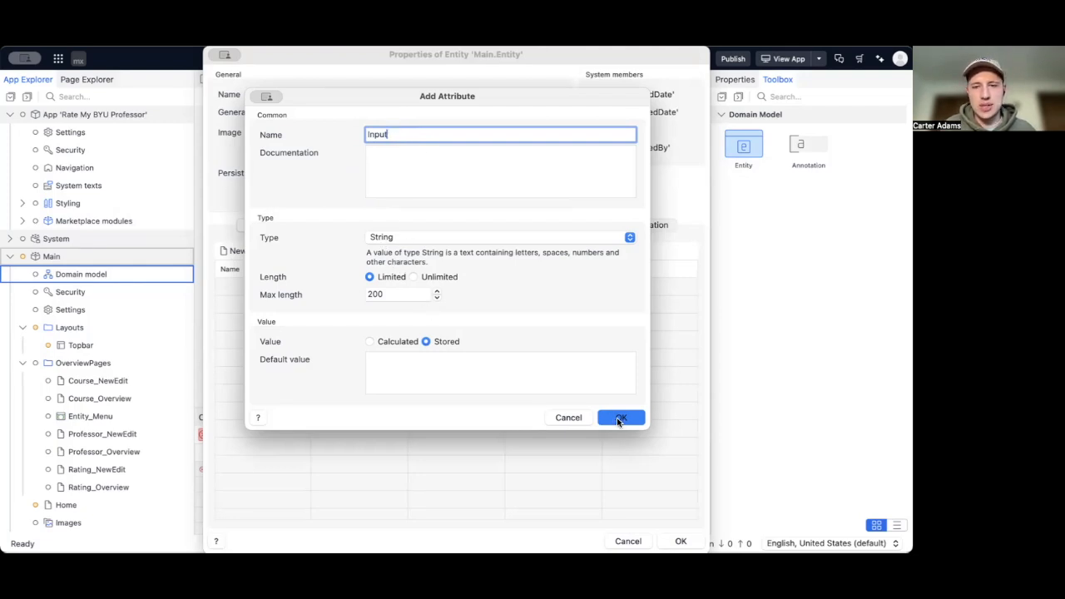
left_click(620, 419)
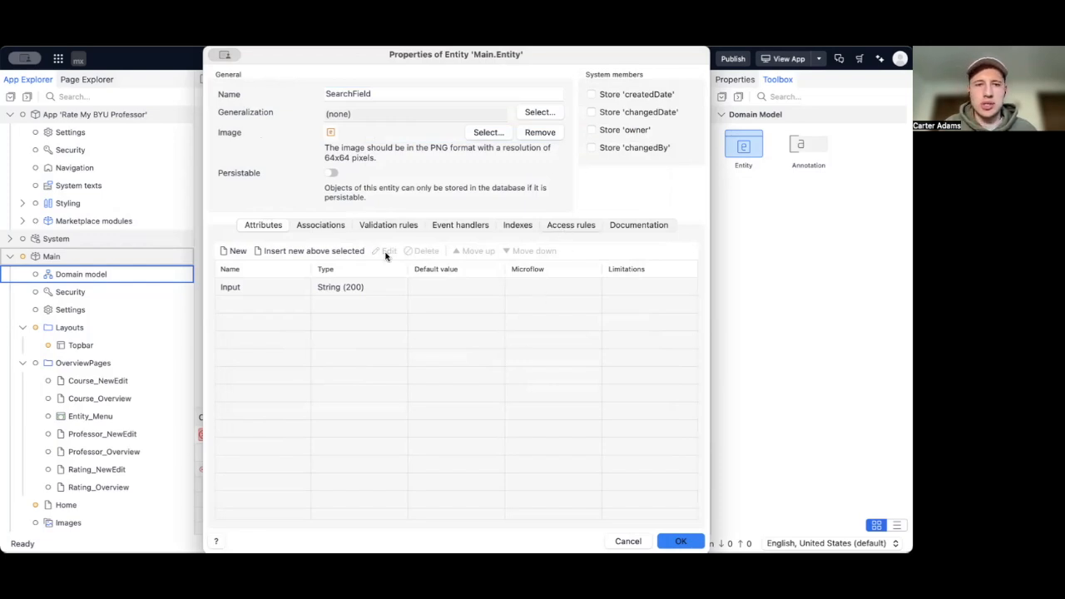
Create an access rule on the SearchField entity for the User role that allows creating and deleting objects
left_click(566, 226)
left_click(225, 253)
left_click(328, 217)
left_click(272, 273)
left_click(387, 274)
Give the access rule Read, Write as default rights for new members and for the Input attribute
left_click(482, 320)
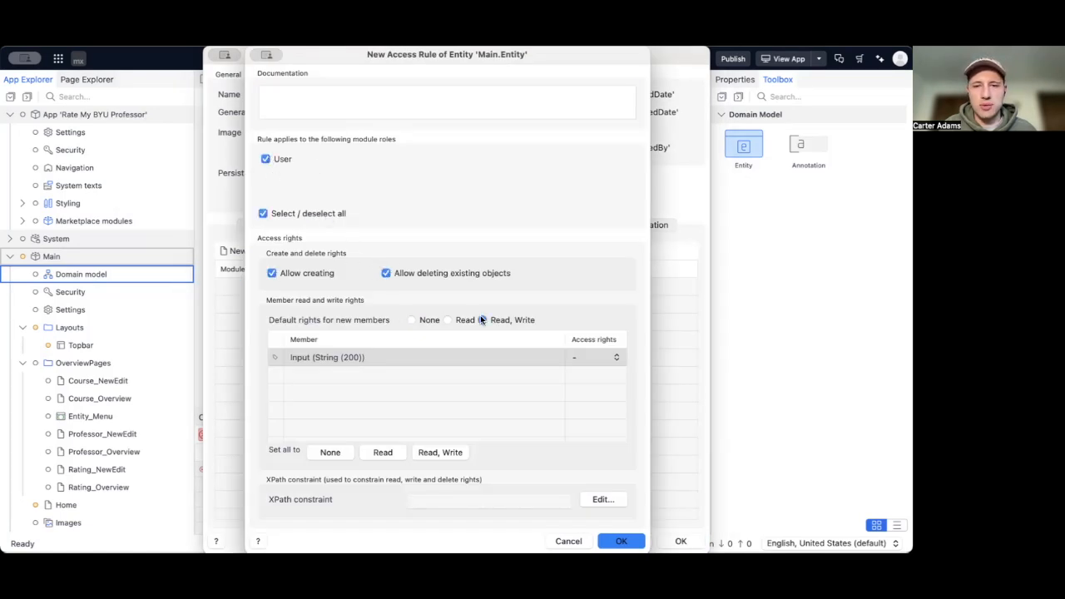
left_click(599, 359)
left_click(596, 387)
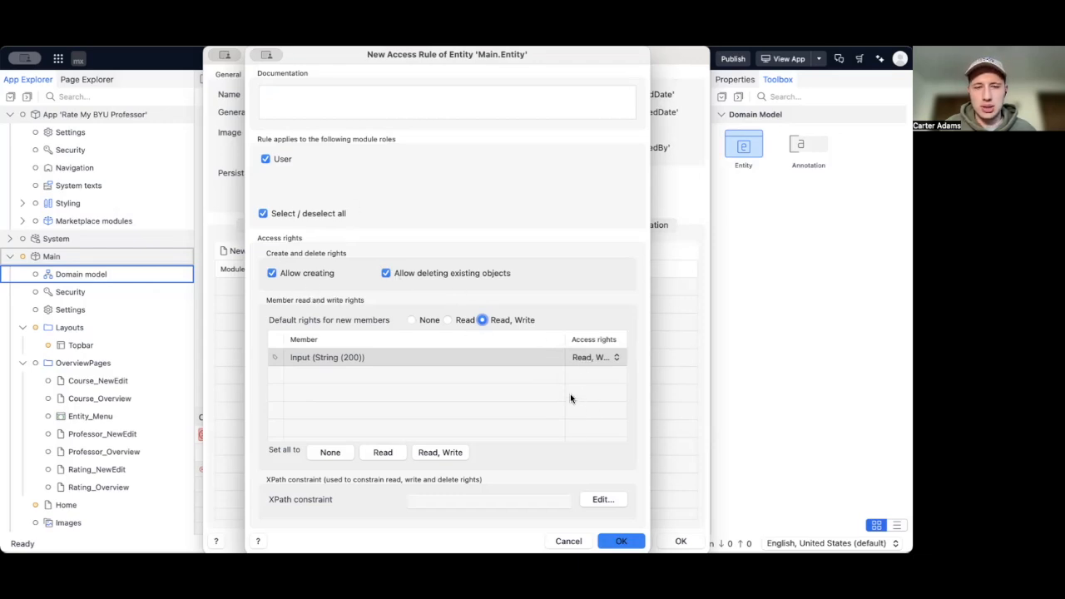
left_click(620, 541)
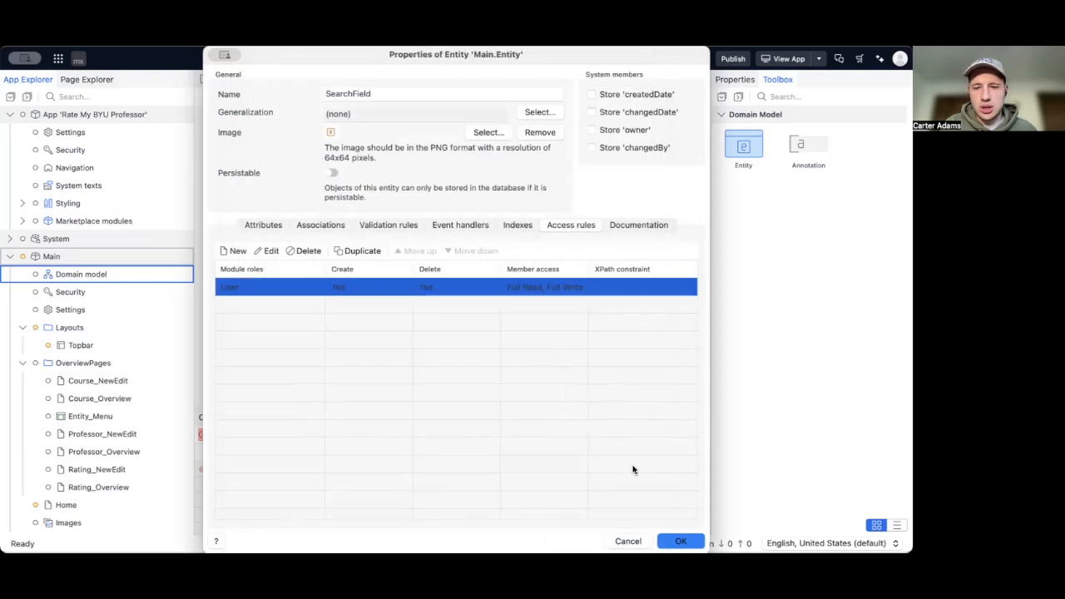
Apply the SearchField entity's properties and save the domain model
left_click(681, 541)
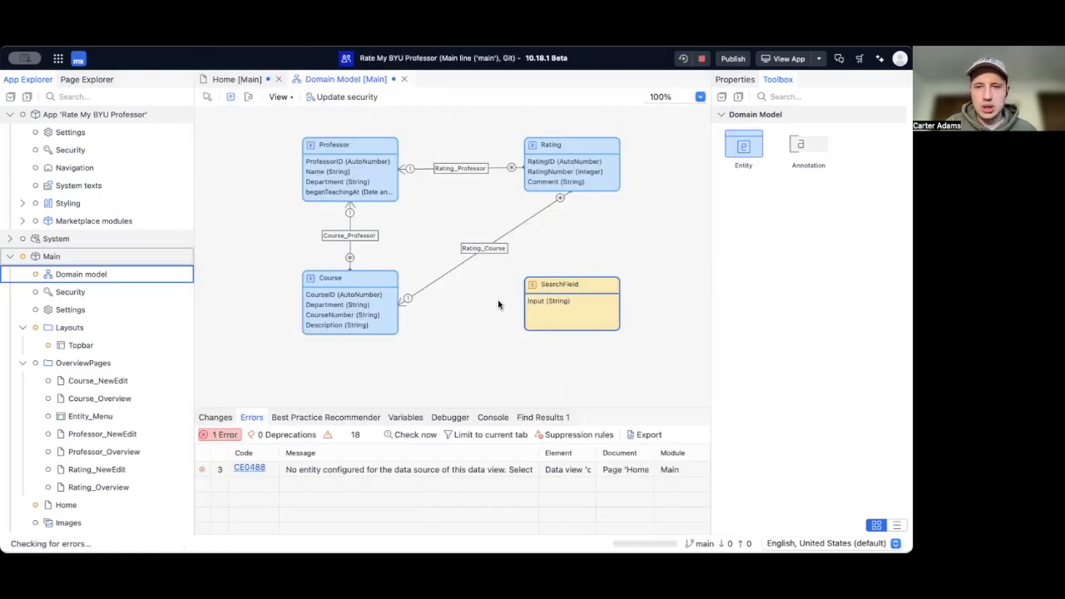
left_click(490, 305)
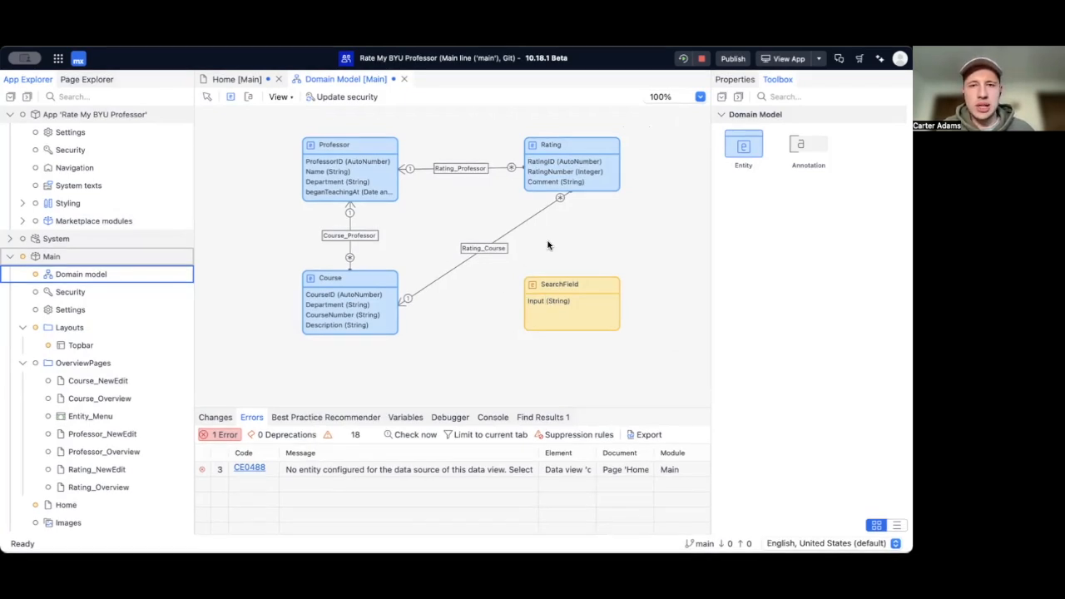
key("super+s")
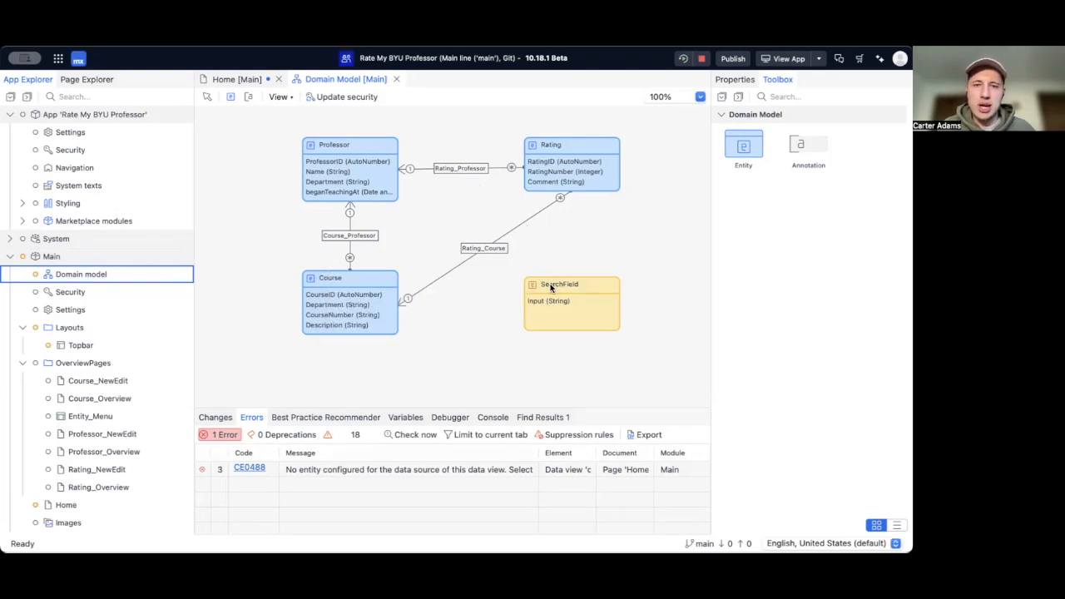
Set the data source type of the Home page's data view to Nanoflow
left_click(236, 80)
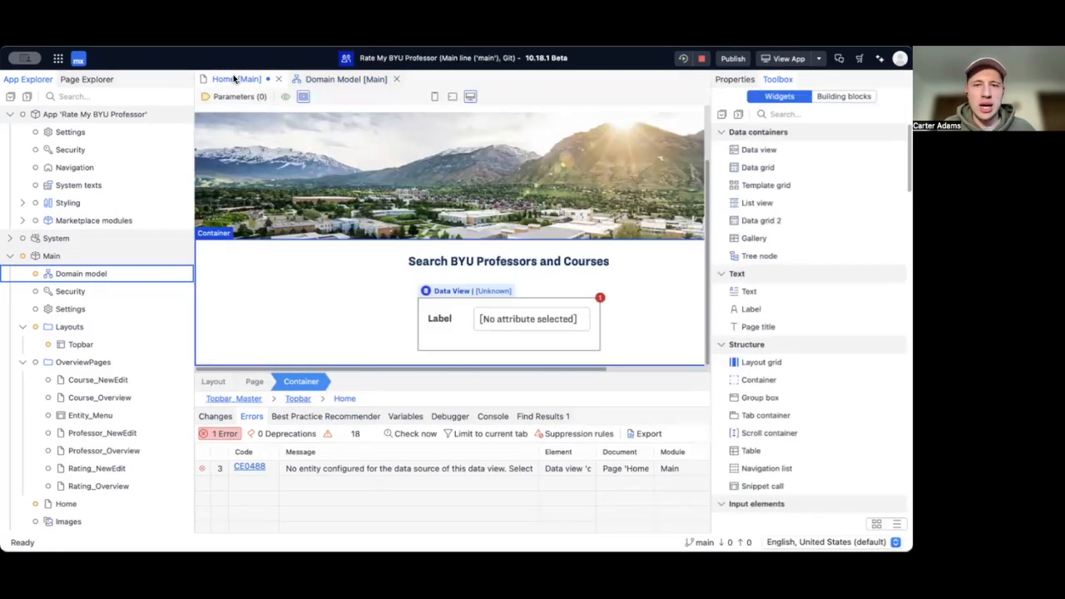
left_click(458, 325)
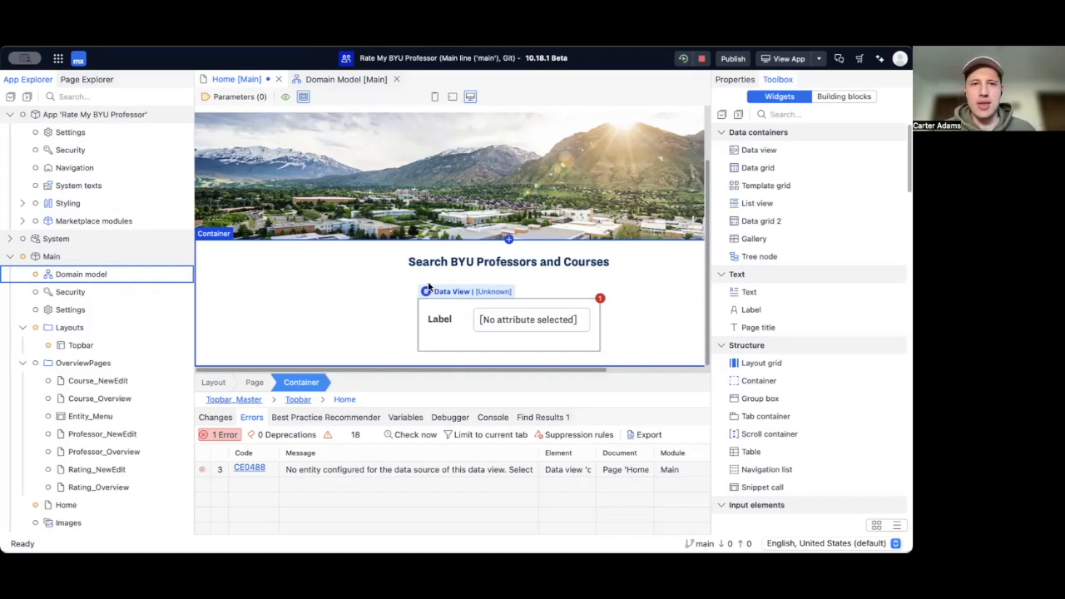
left_click(341, 79)
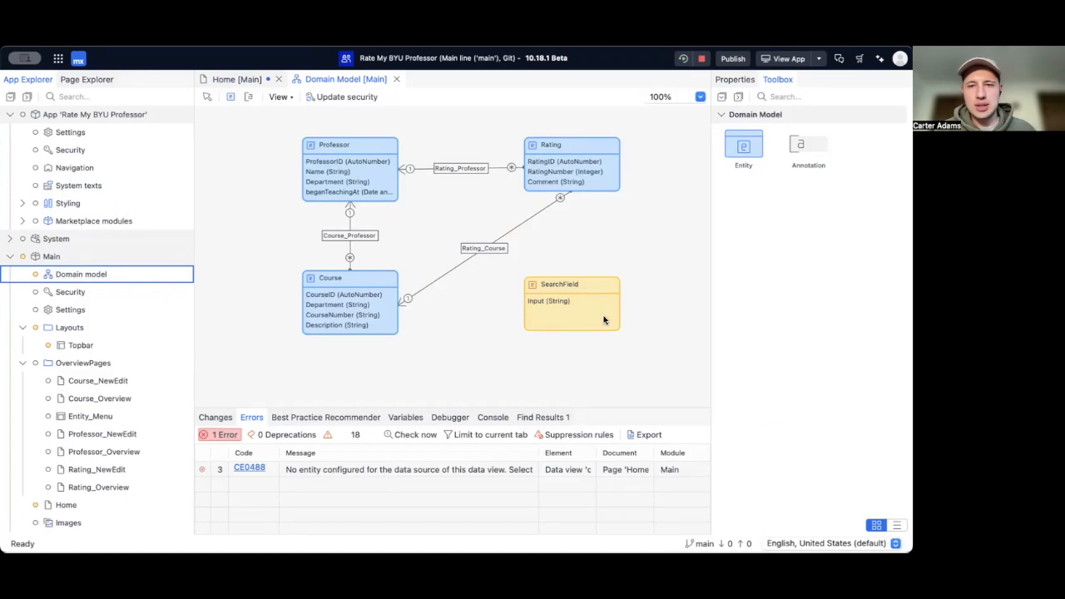
left_click(573, 296)
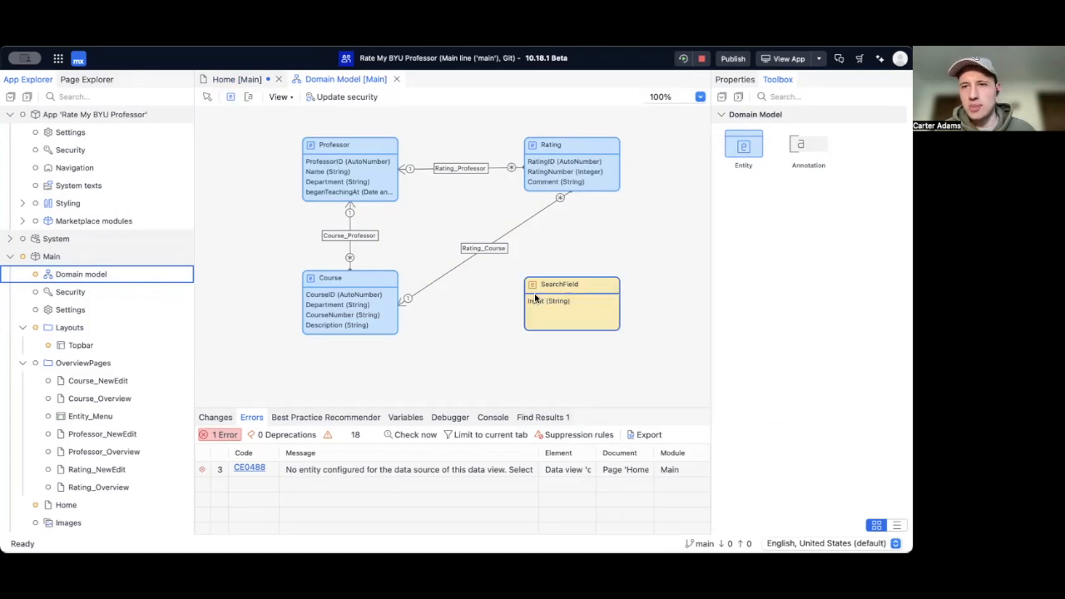
left_click(234, 81)
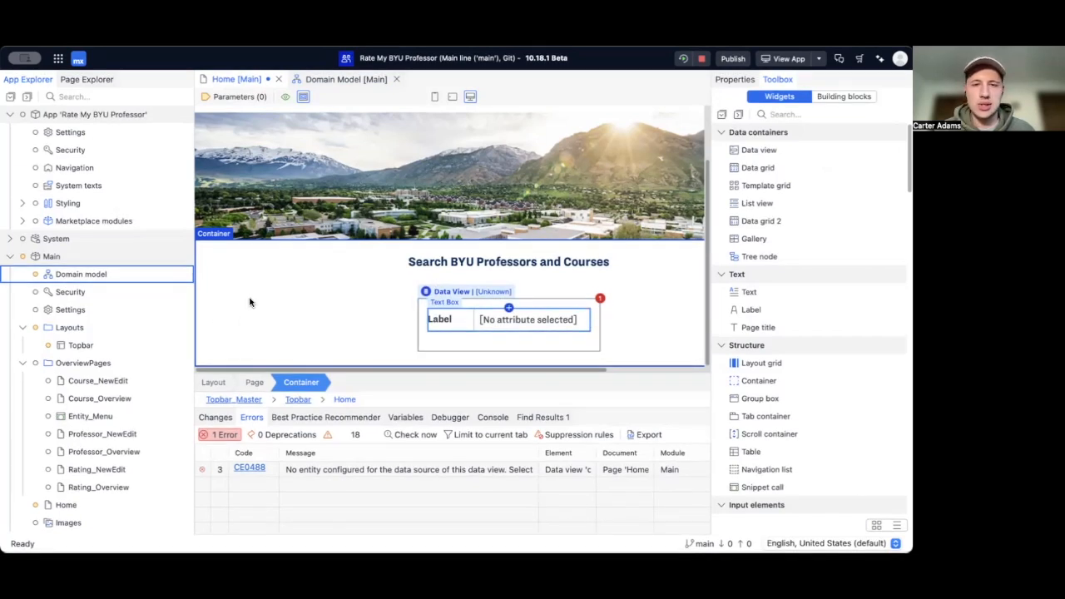
double_click(454, 292)
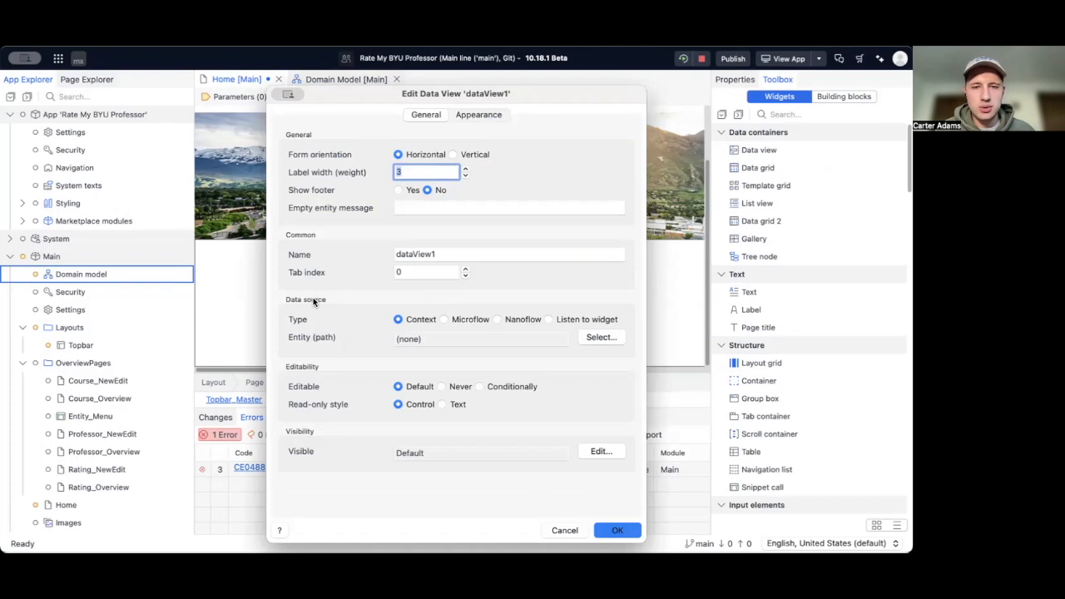
left_click(446, 320)
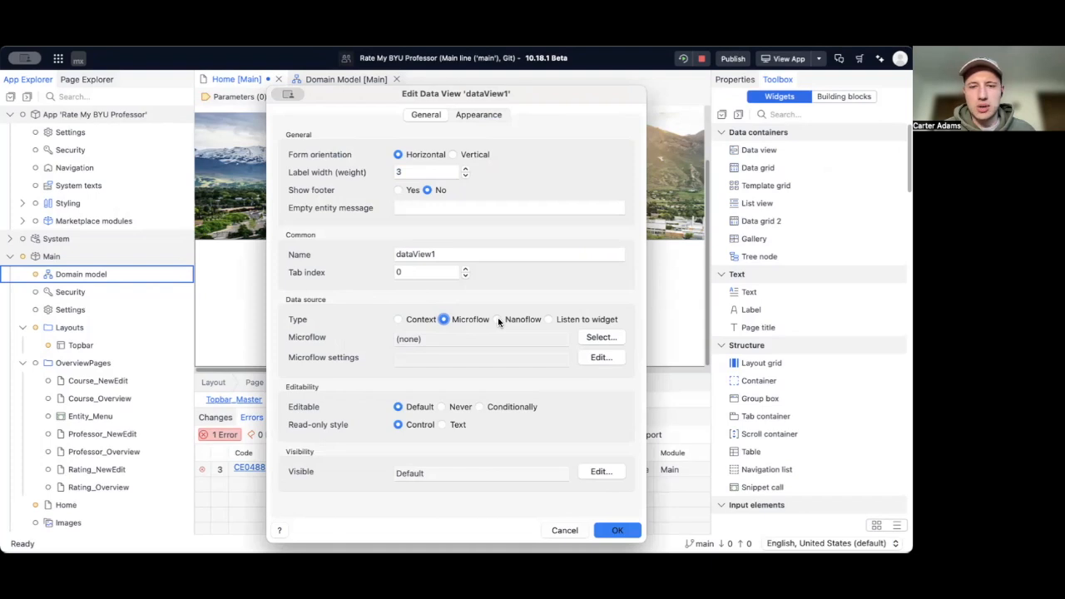
left_click(498, 321)
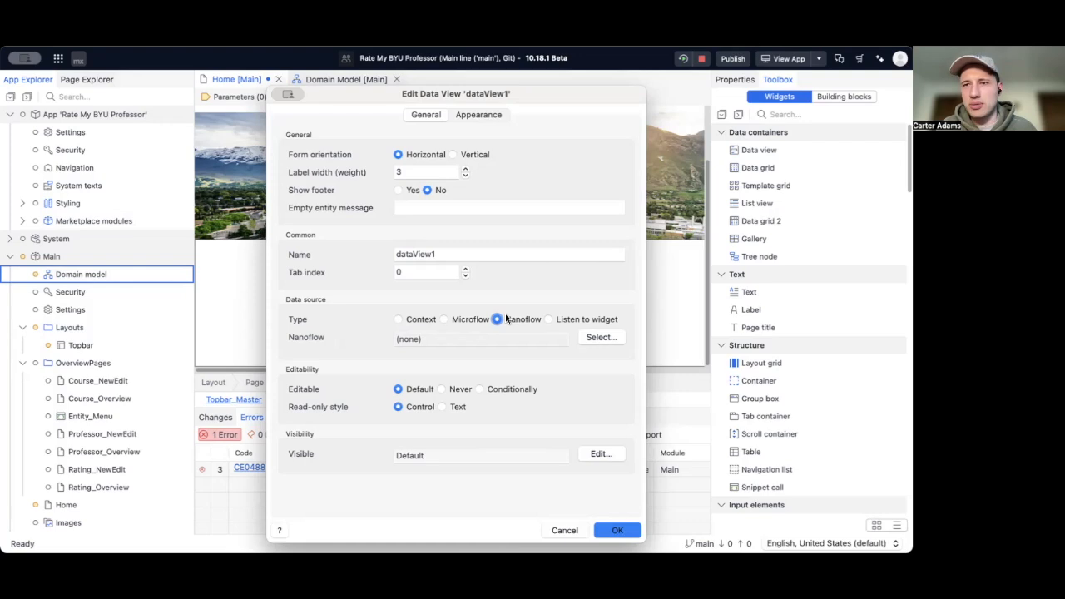
Create a nanoflow named DS_CreateSearchField in the Main module as the data view's data source
left_click(602, 338)
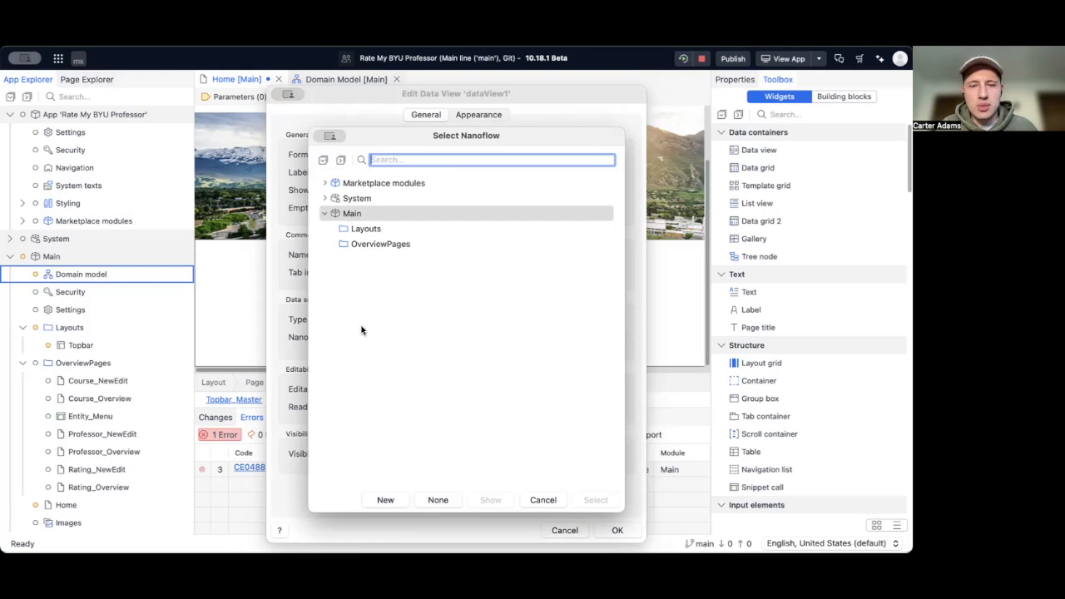
left_click(384, 503)
left_click_drag(504, 200, 439, 200)
key("BackSpace")
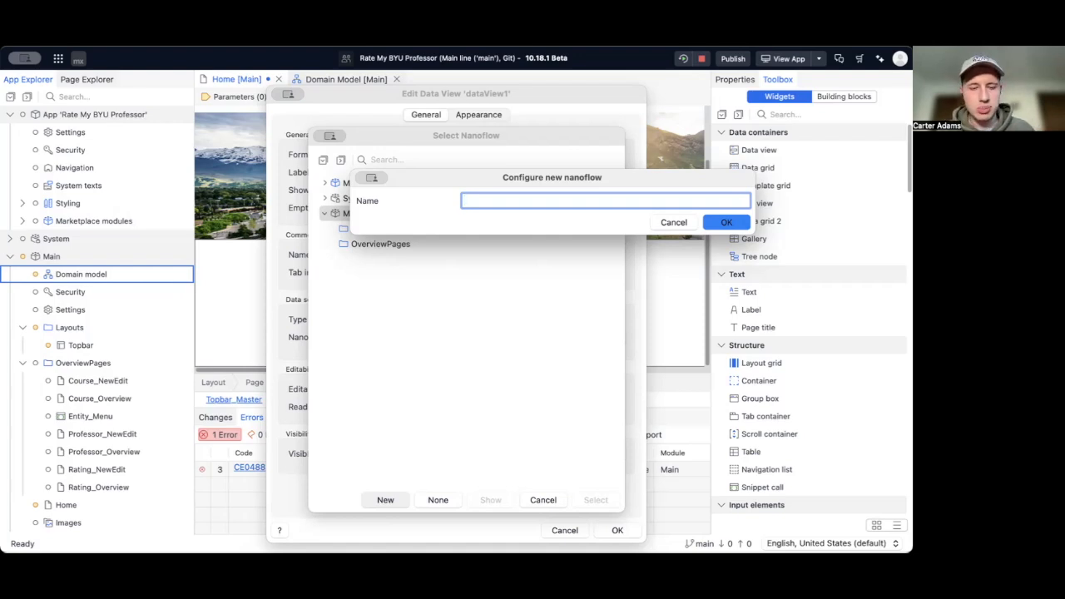
type("DS")
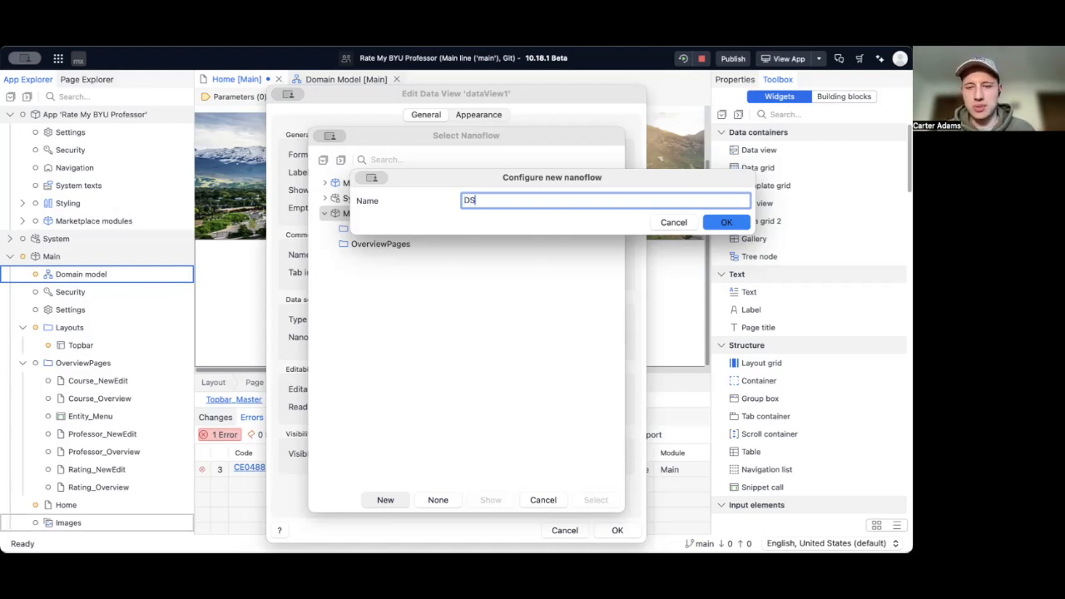
type("_")
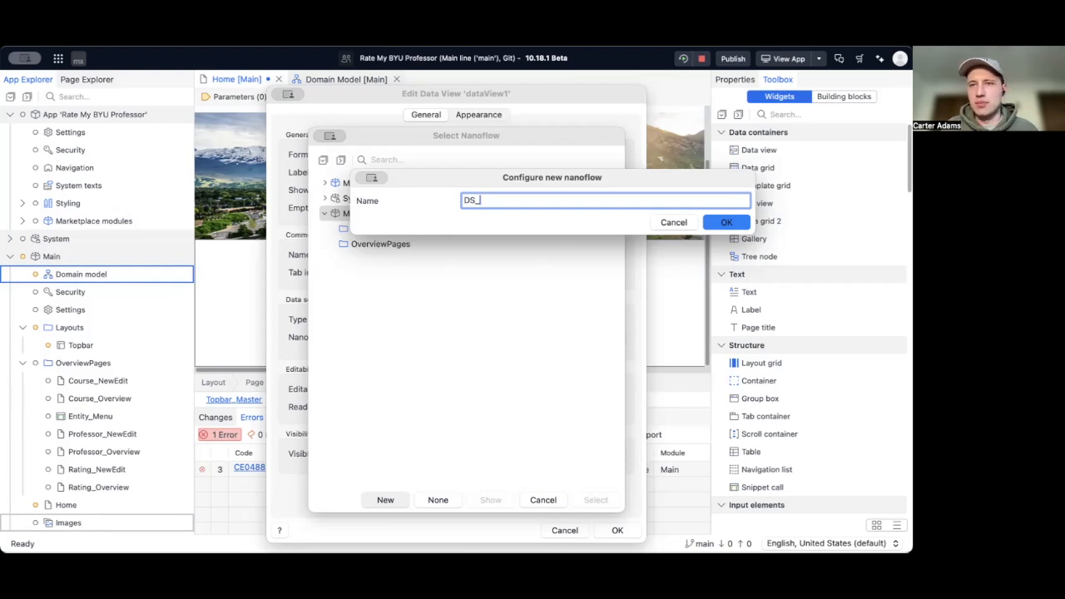
type("SearchFDi")
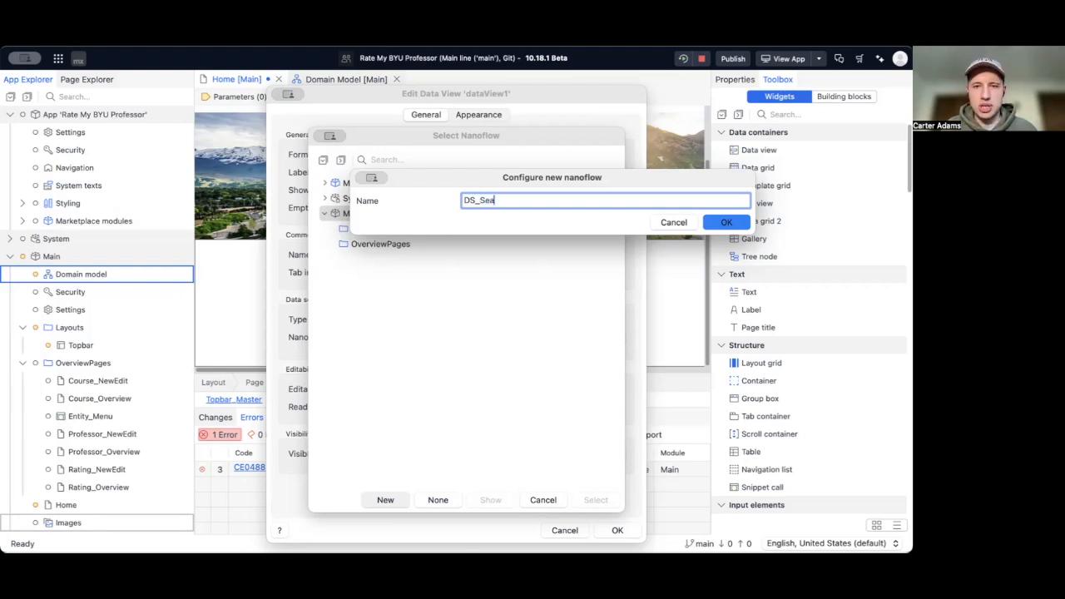
key("BackSpace")
key("BackSpace")
type("ield_")
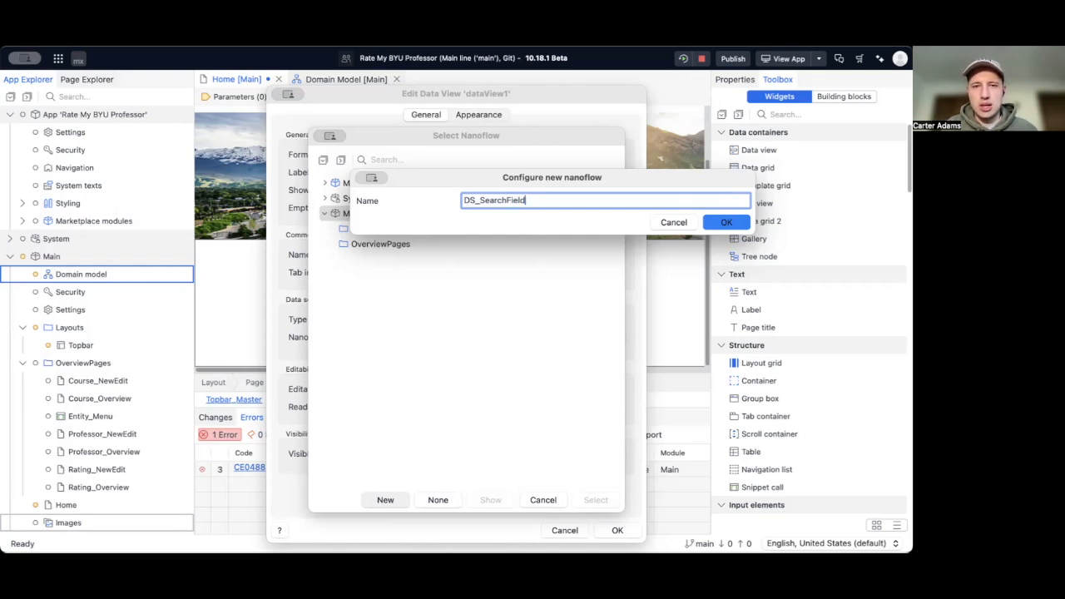
left_click(479, 202)
type("Create")
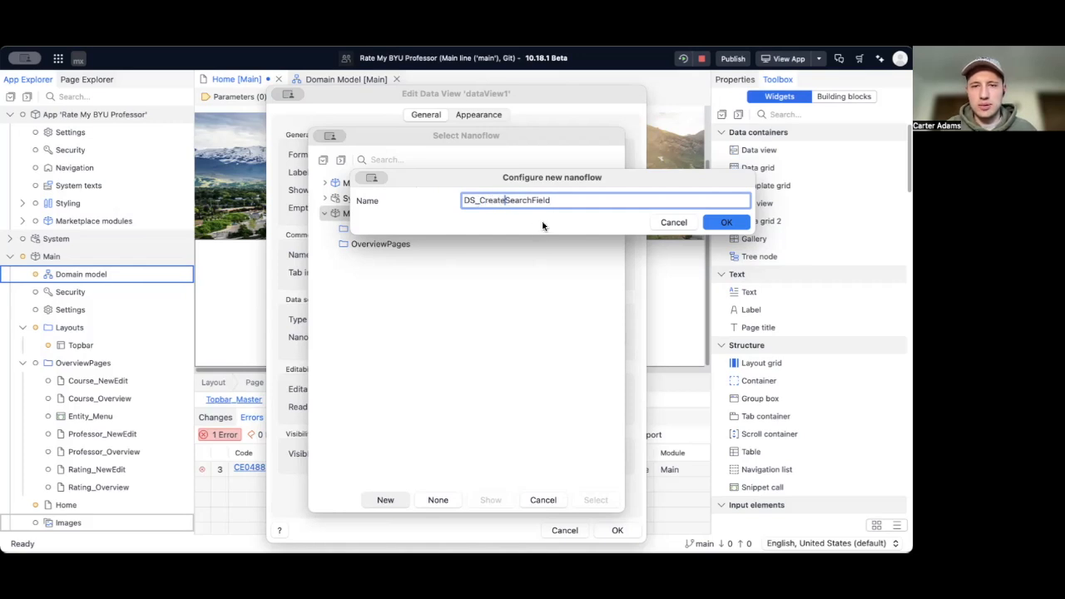
left_click(720, 221)
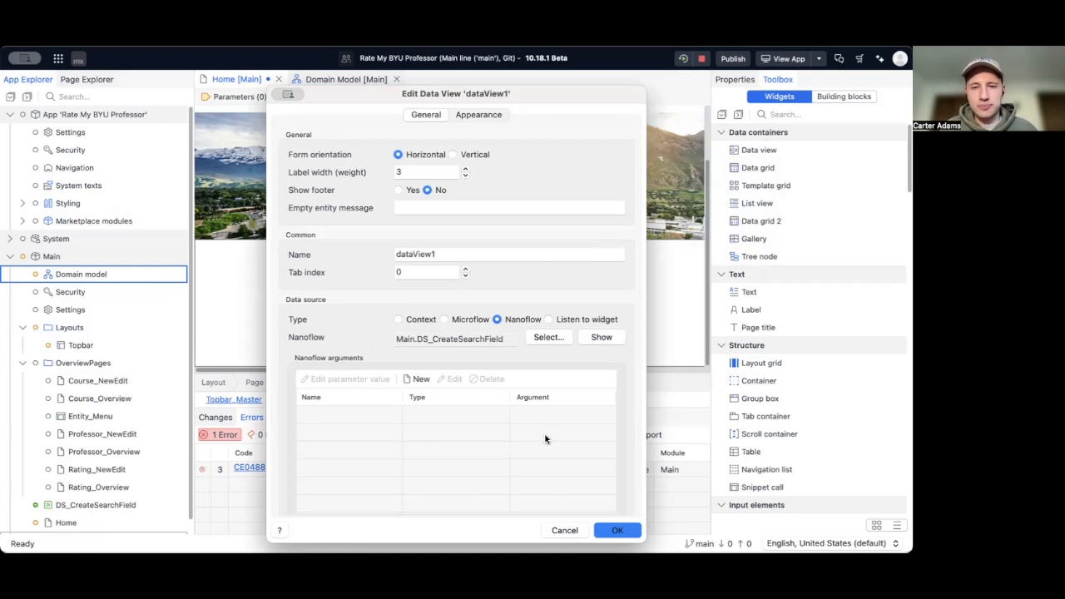
Apply the data view's nanoflow data source and open the DS_CreateSearchField nanoflow for editing
left_click(618, 530)
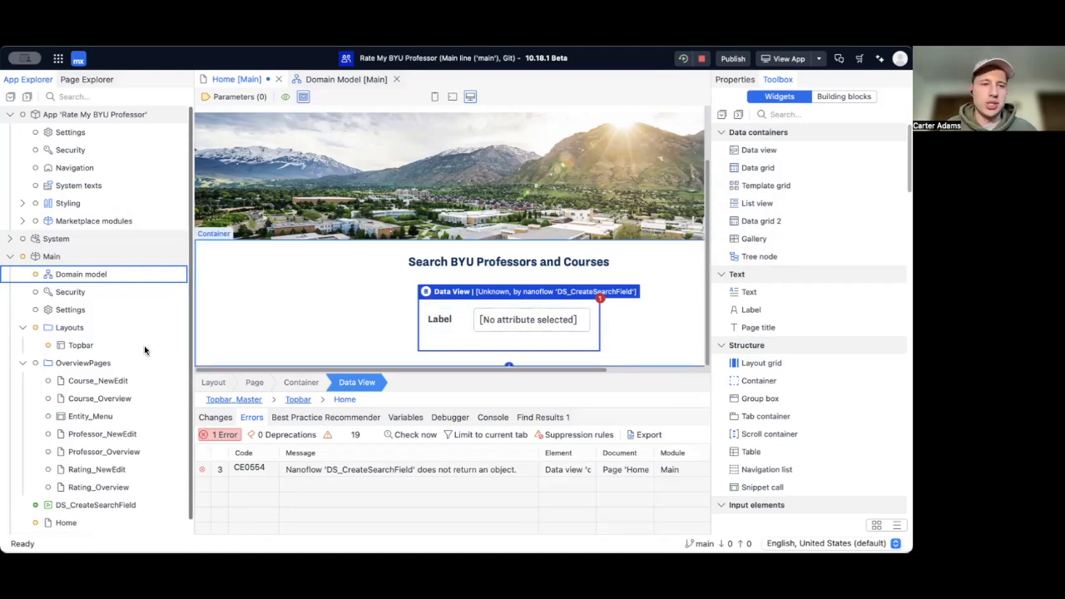
scroll(92, 379, "down", 1)
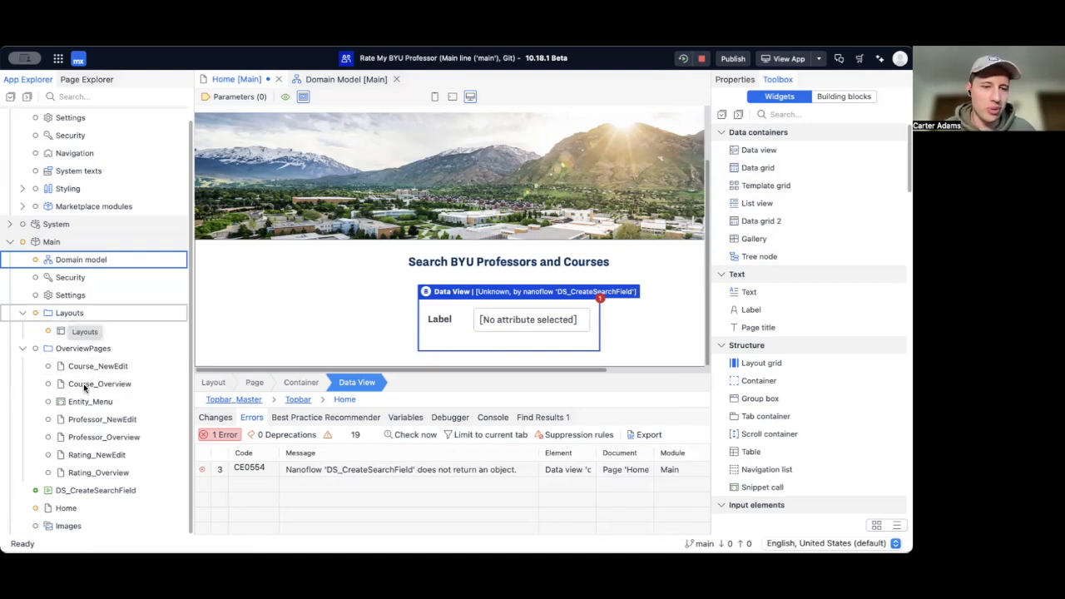
double_click(109, 490)
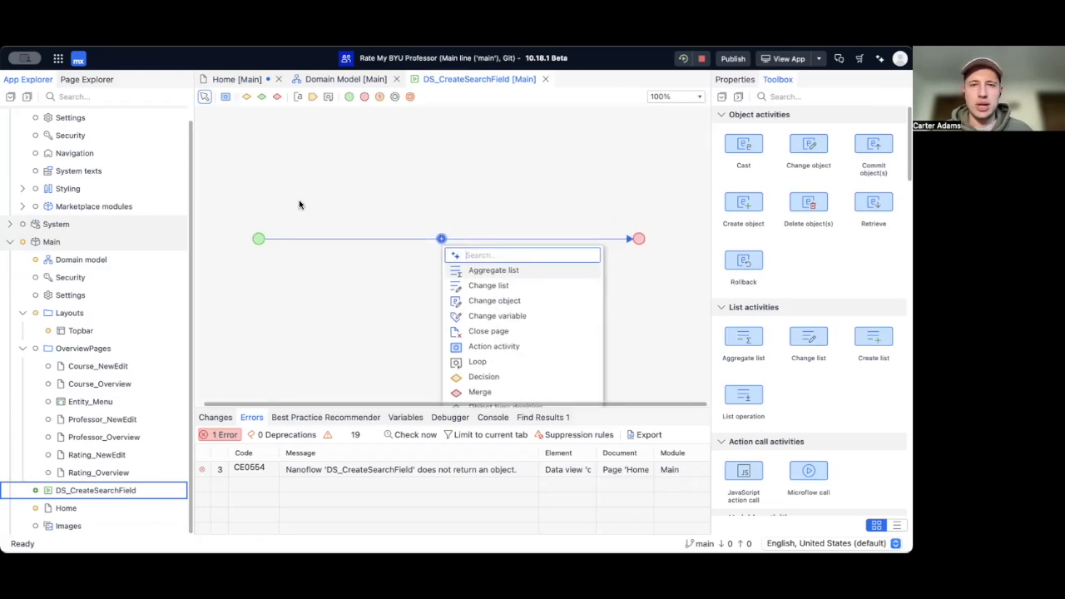
Allow the User module role to run the DS_CreateSearchField nanoflow and save it
right_click(659, 178)
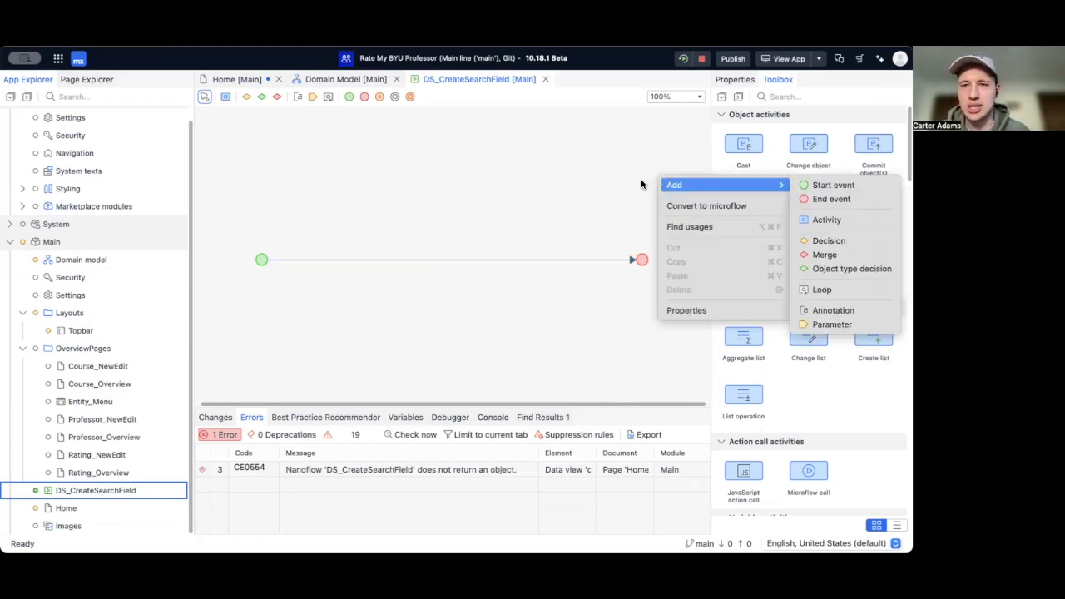
left_click(630, 187)
left_click(445, 260)
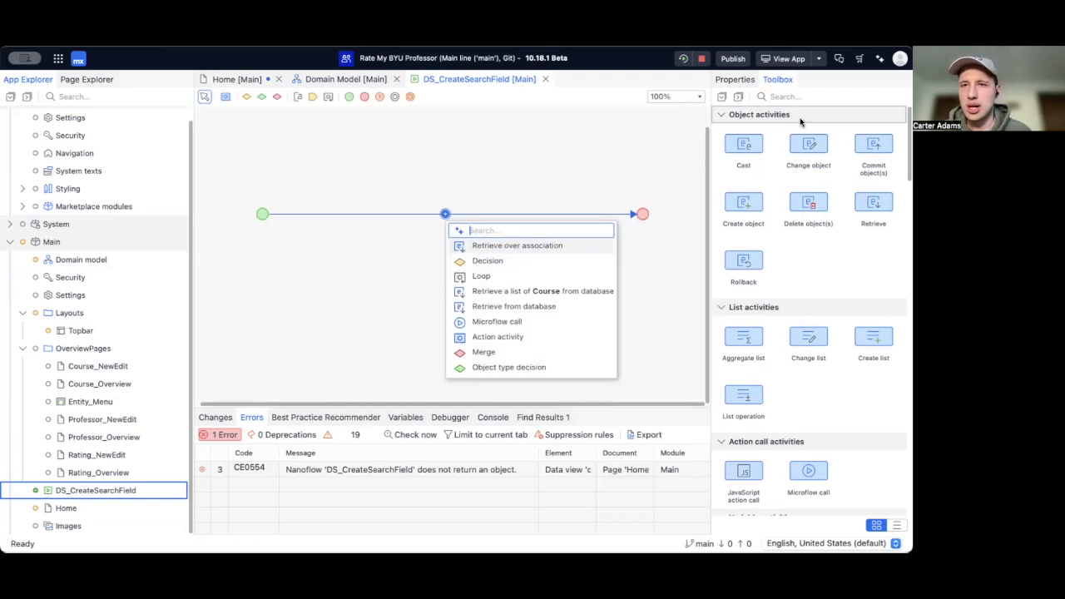
left_click(736, 82)
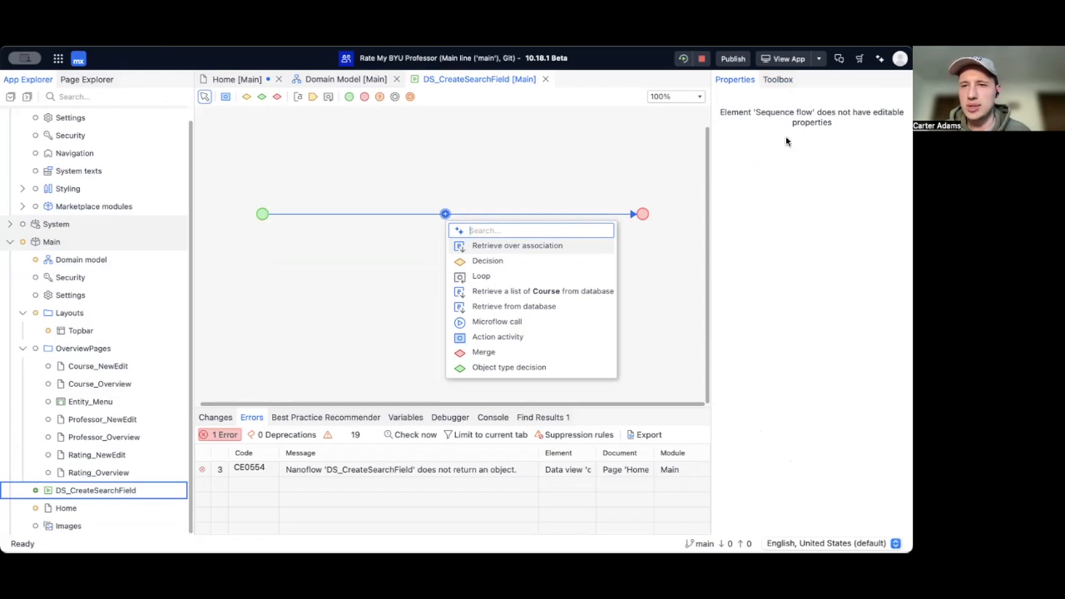
left_click(618, 162)
right_click(664, 169)
left_click(646, 156)
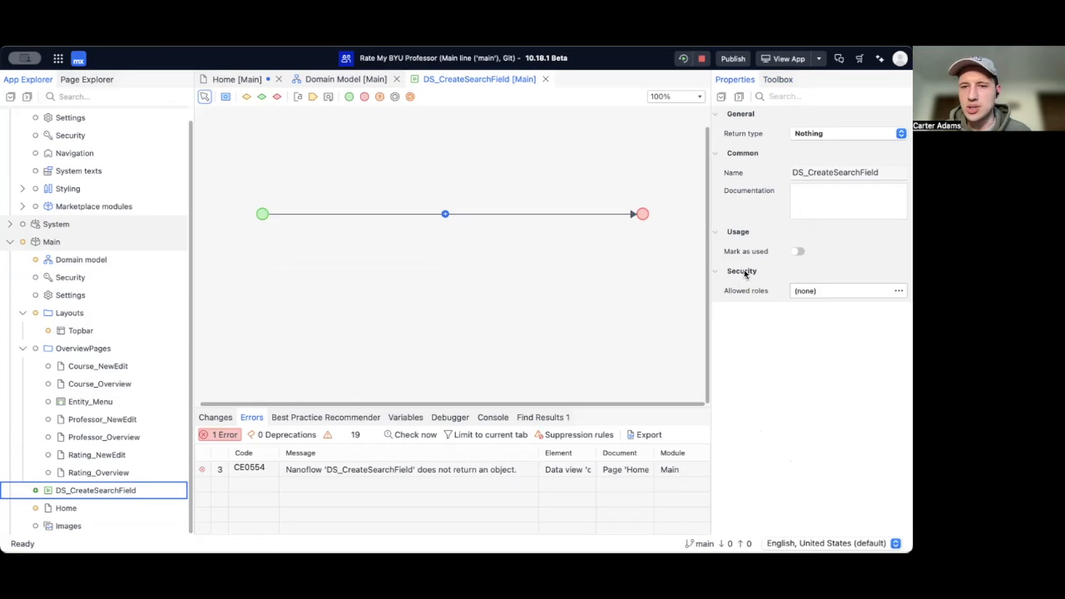
left_click(815, 292)
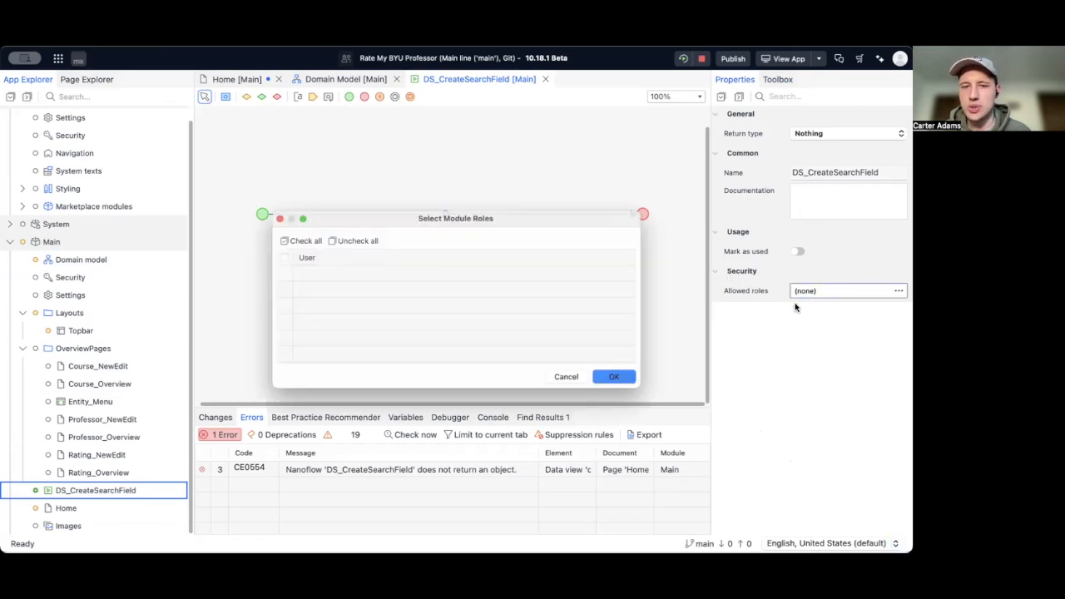
left_click(267, 254)
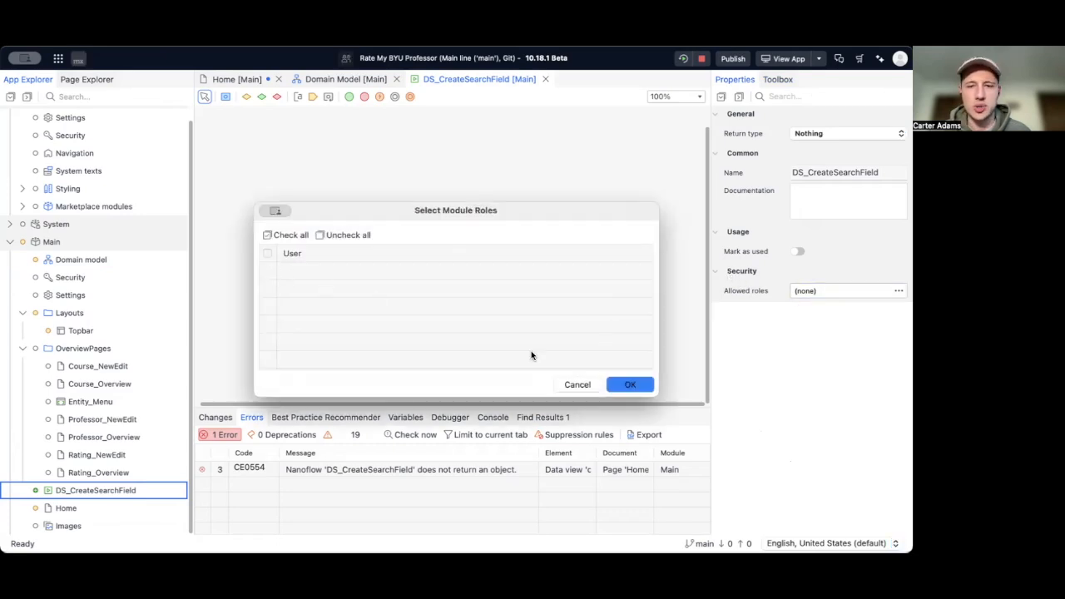
left_click(616, 385)
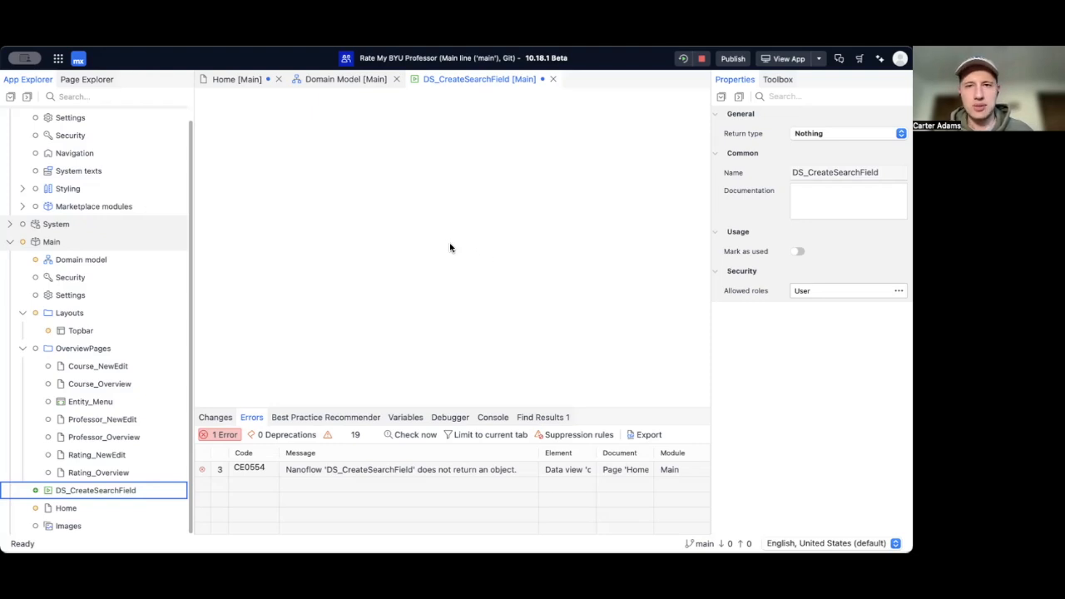
key("ctrl+s")
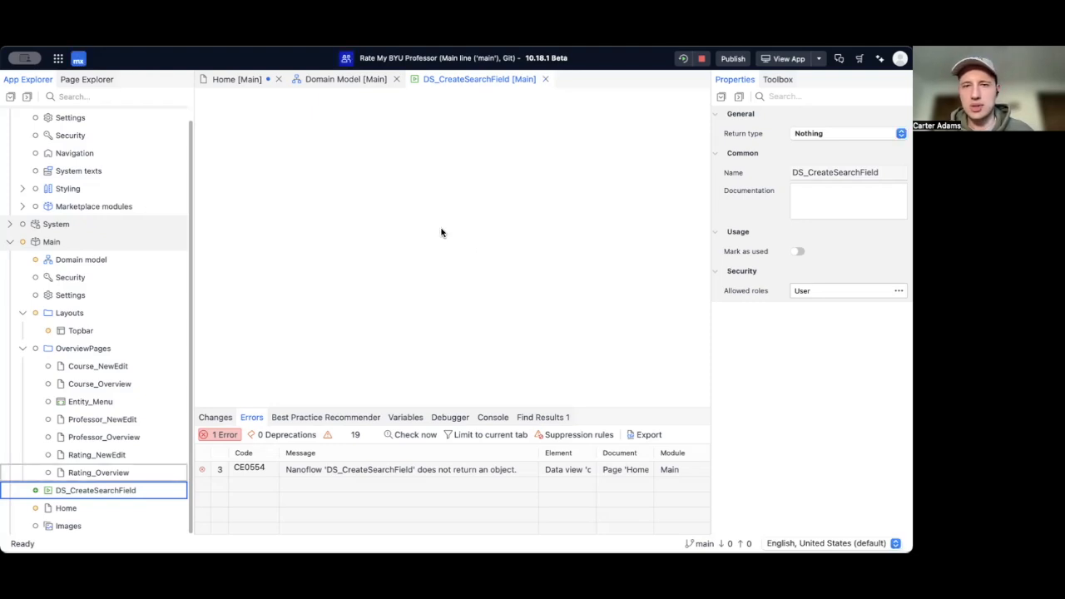
Close and reopen the DS_CreateSearchField nanoflow to reload its blank canvas
left_click(341, 79)
left_click(437, 79)
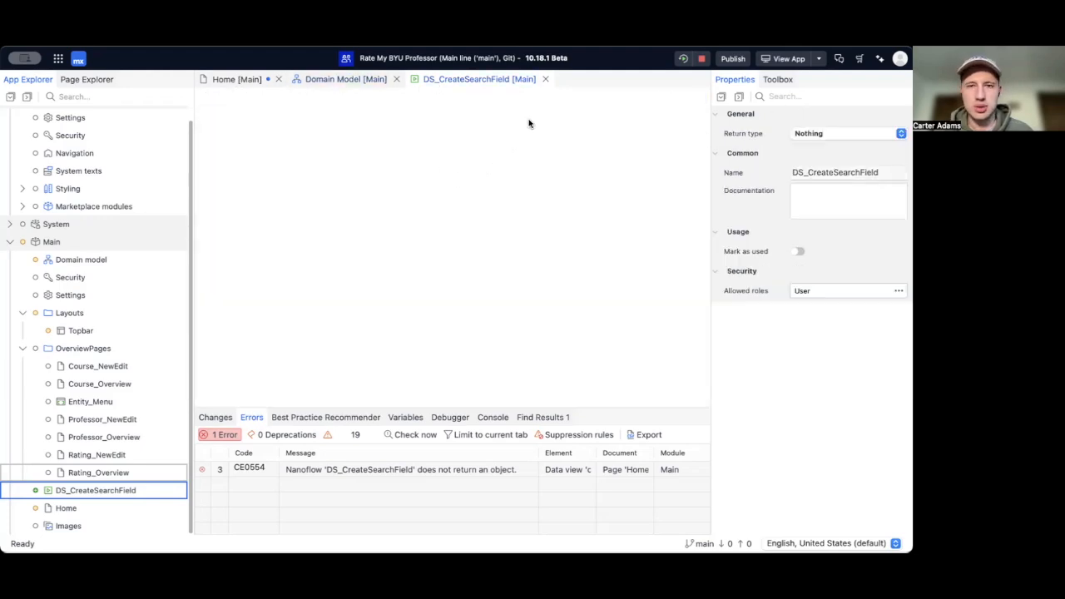
left_click(546, 79)
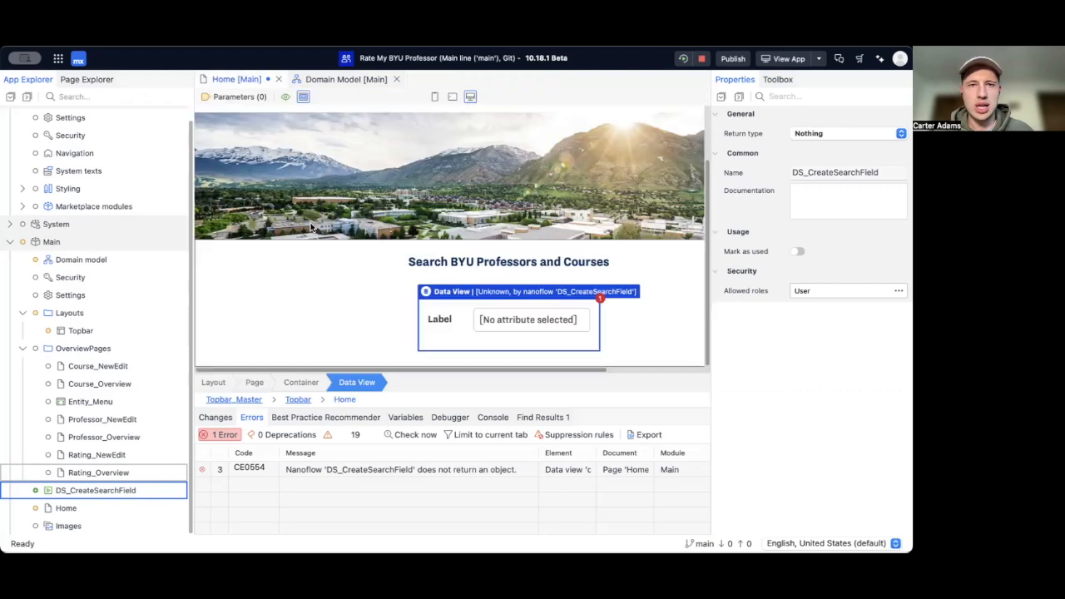
double_click(75, 495)
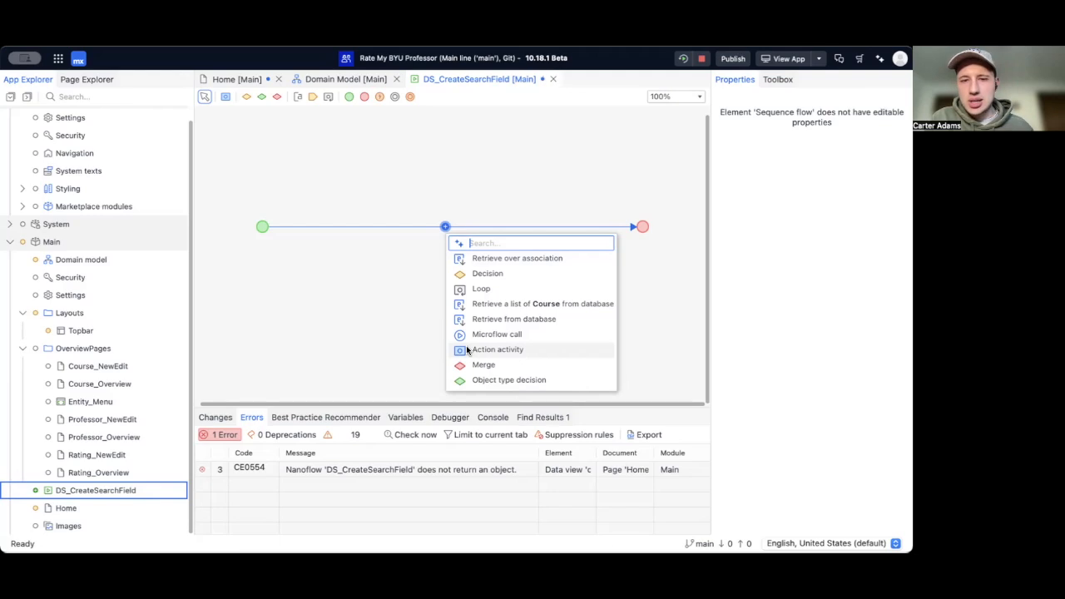
Insert an action activity between the nanoflow's start and end events and make it a Create object action
left_click(467, 350)
left_click(436, 271)
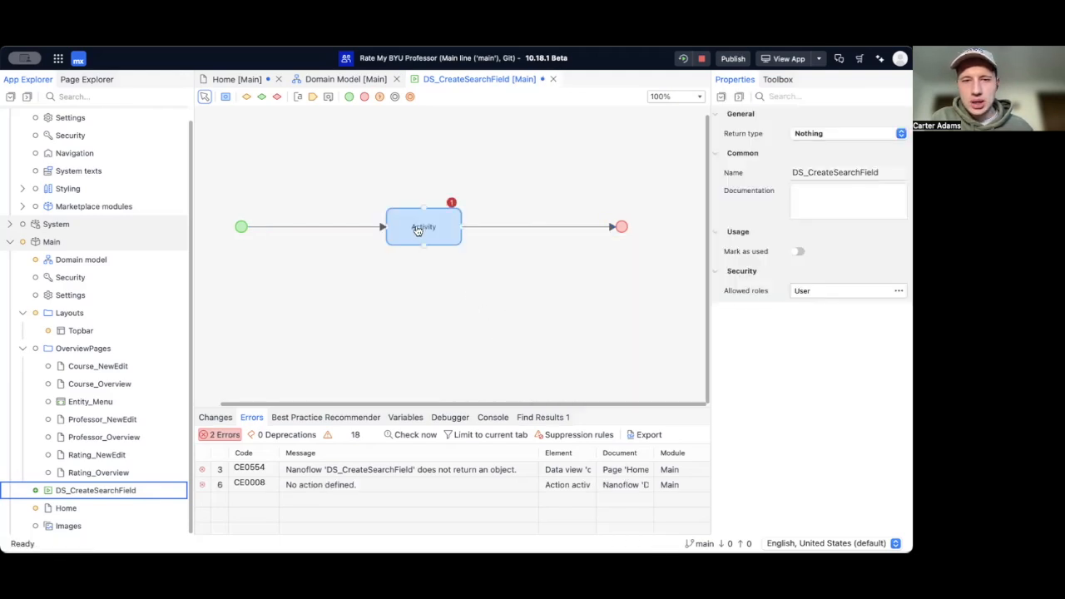
double_click(416, 224)
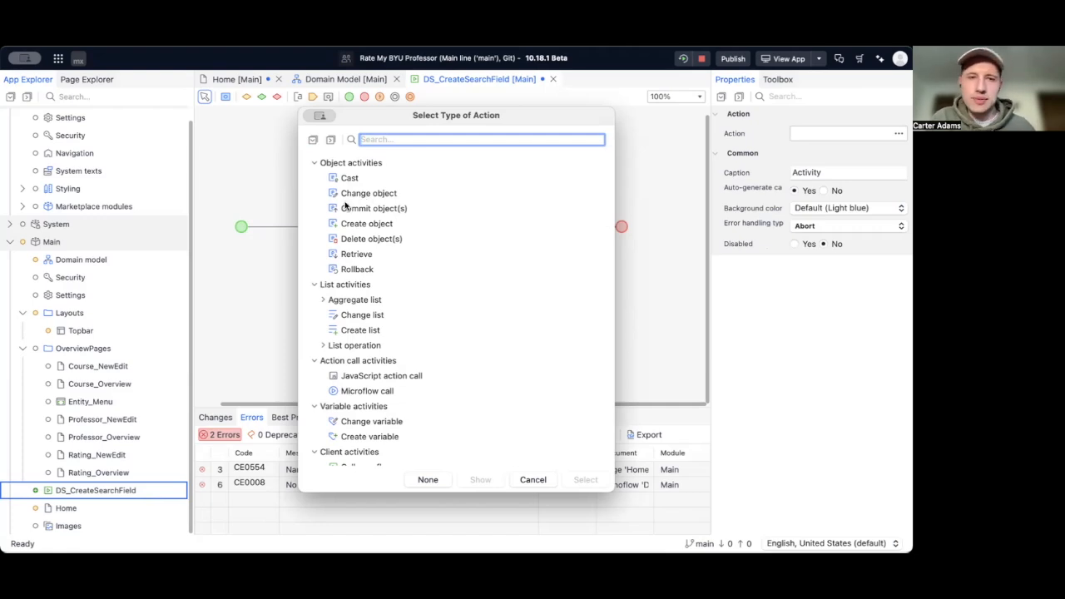
left_click(348, 226)
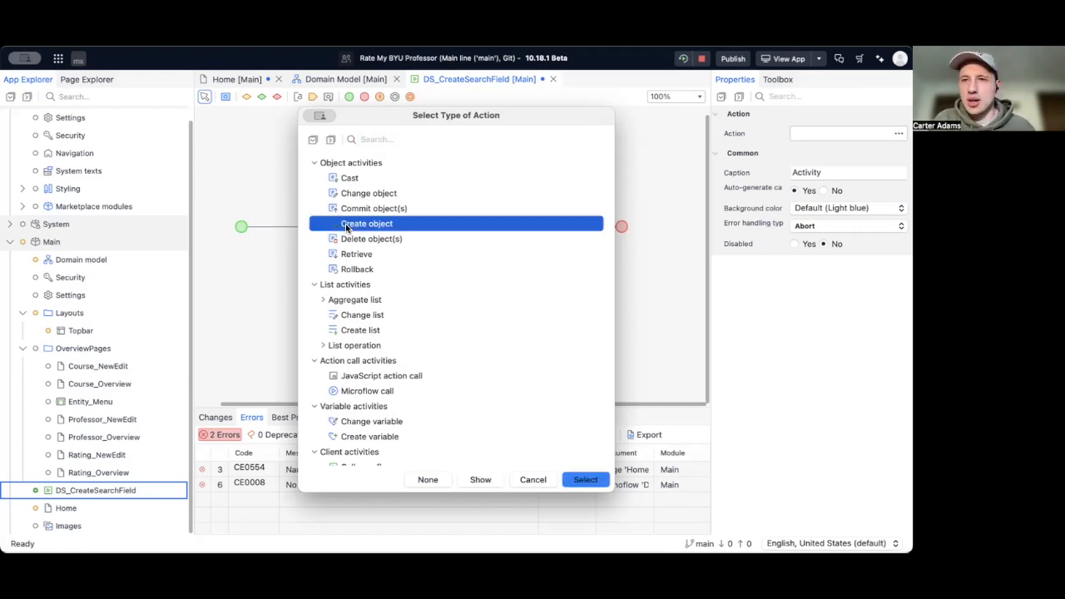
left_click(580, 481)
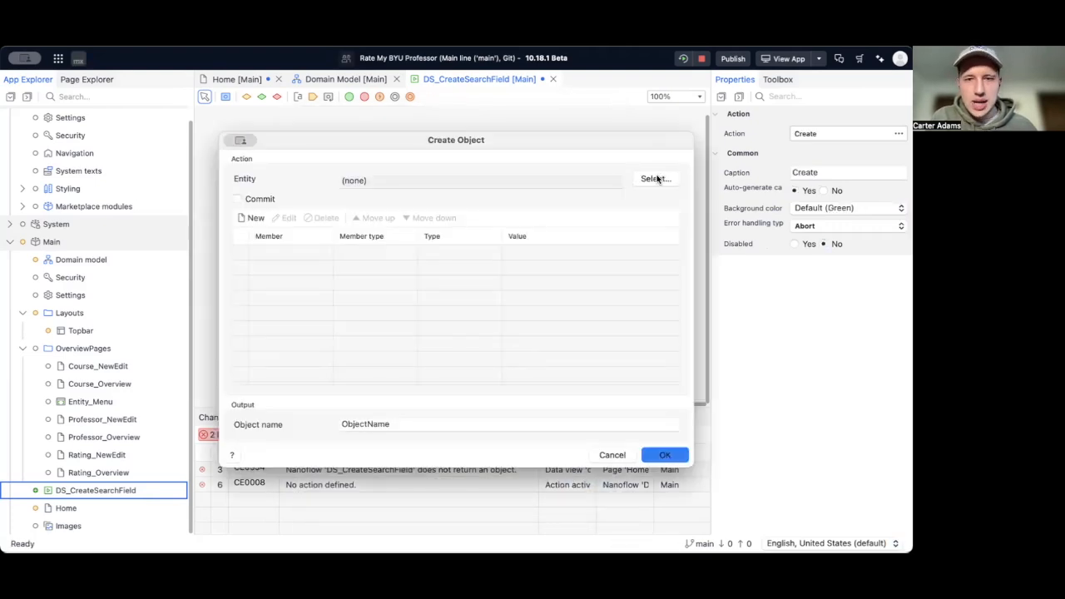
Set the Create object action's entity to SearchField from the Main module and apply it
left_click(657, 179)
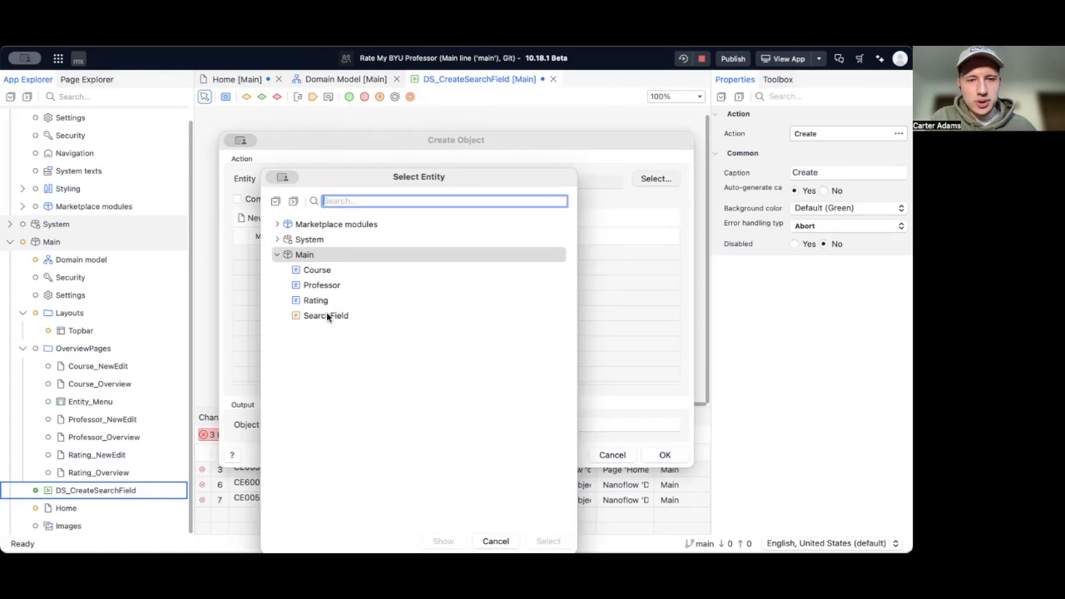
left_click(327, 316)
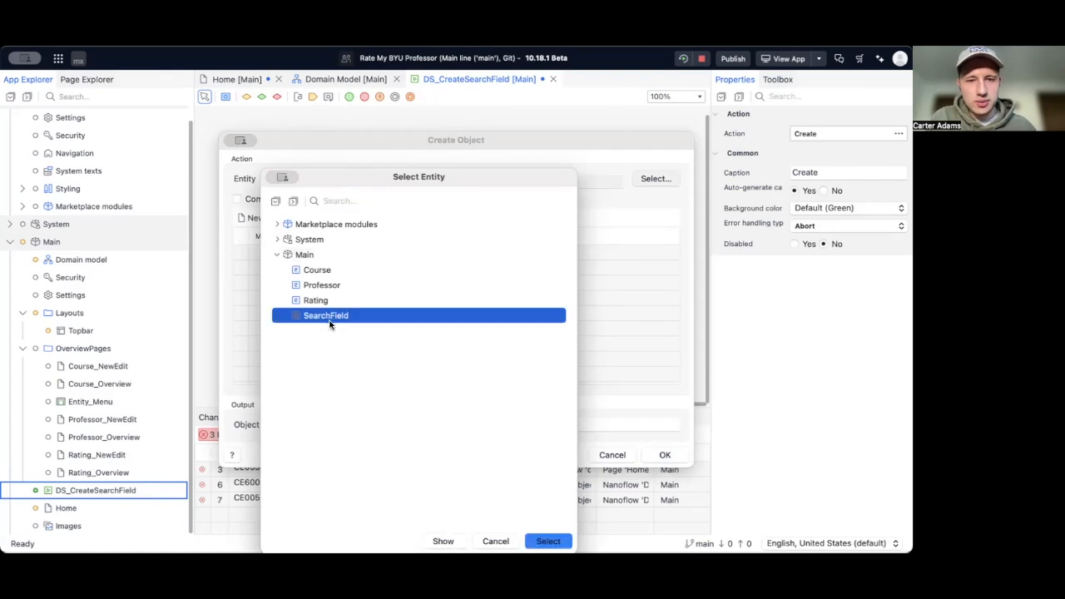
left_click(547, 542)
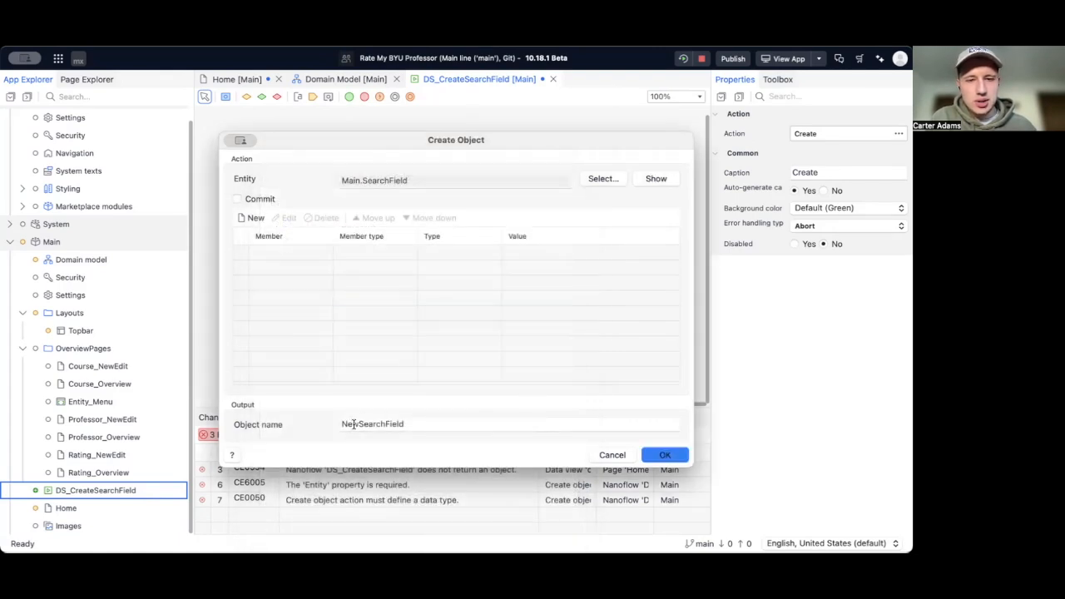
left_click(678, 450)
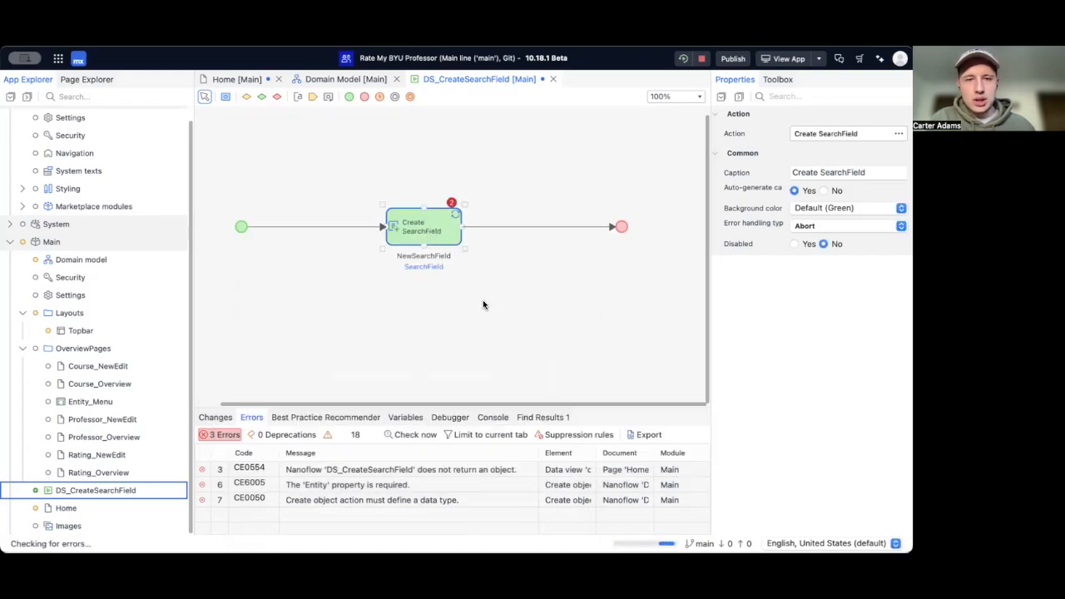
left_click(486, 297)
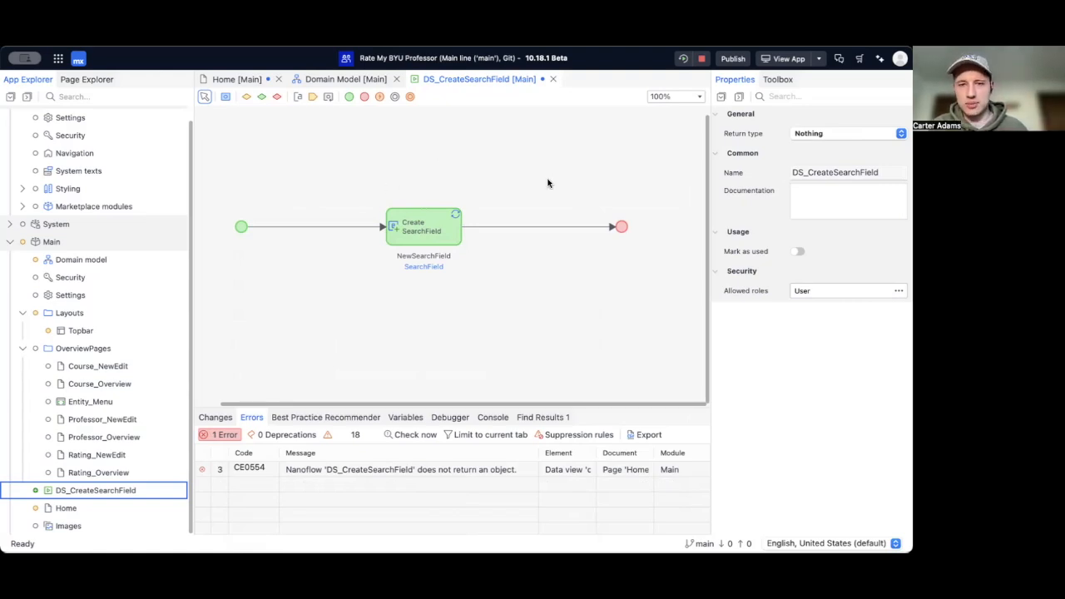
Have the nanoflow's end event return $NewSearchField, with the return type updated to Main.SearchField
double_click(623, 230)
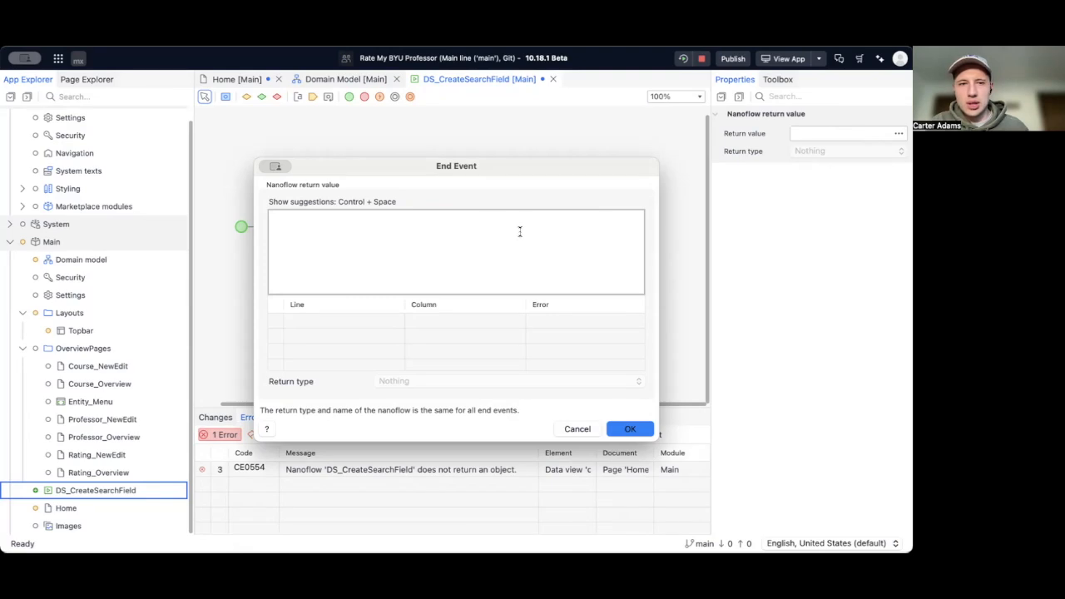
left_click_drag(463, 167, 492, 167)
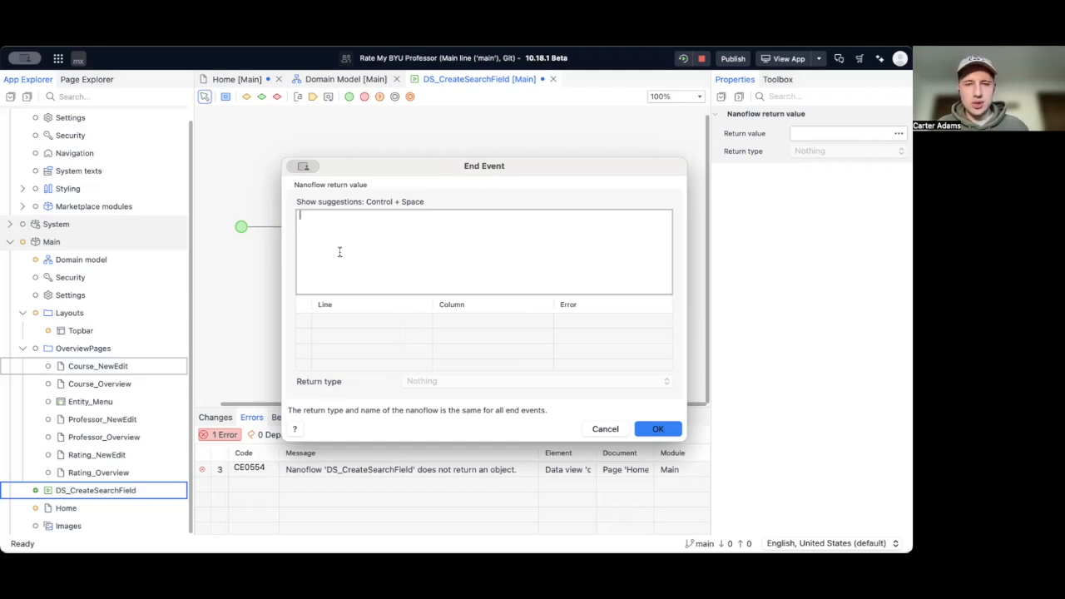
left_click_drag(381, 168, 442, 174)
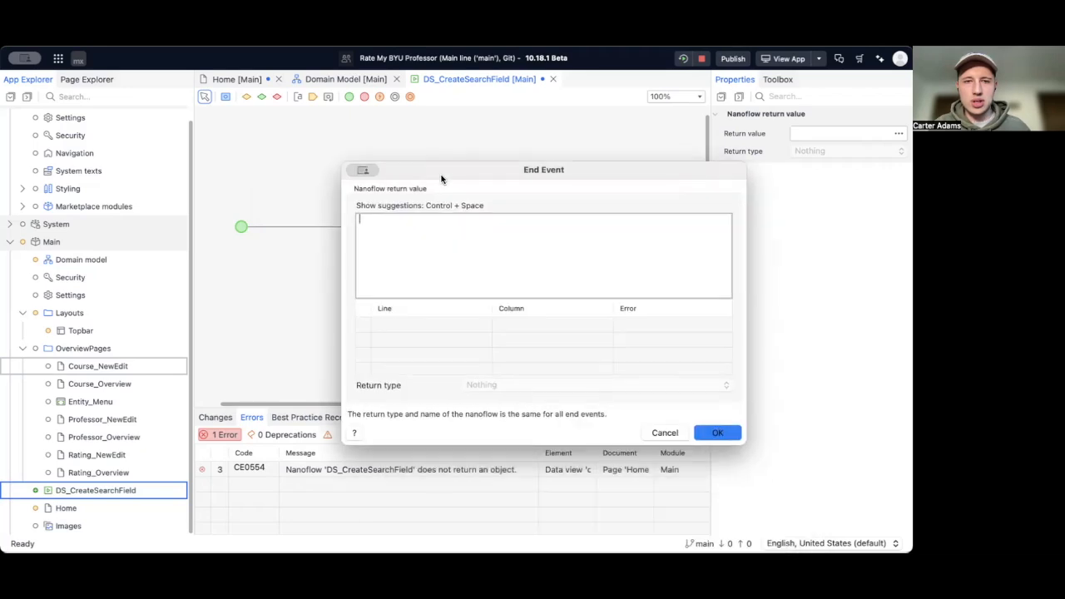
type("$")
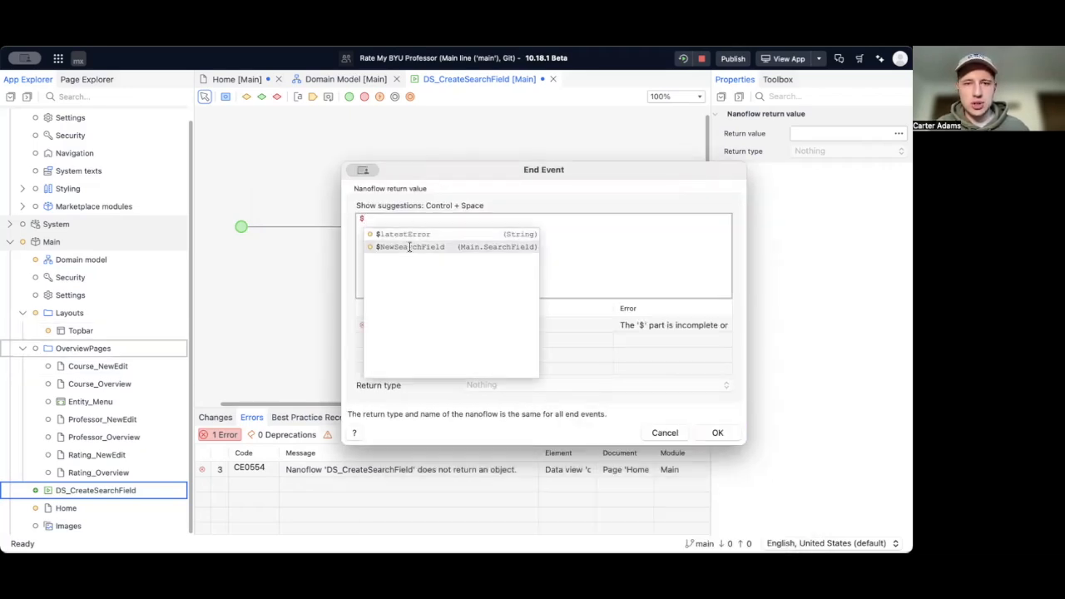
left_click(410, 248)
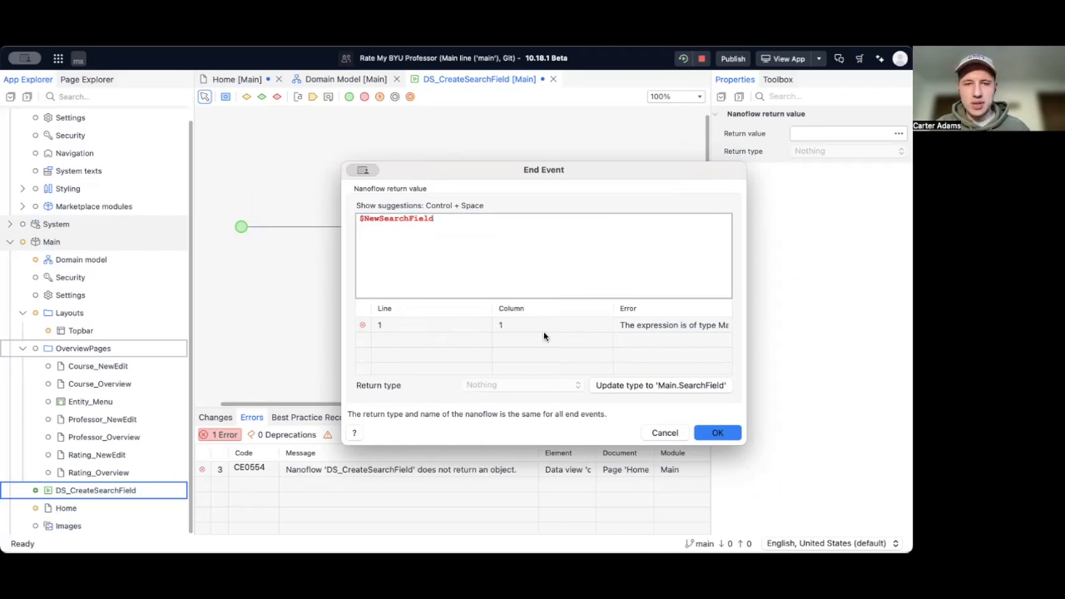
double_click(612, 308)
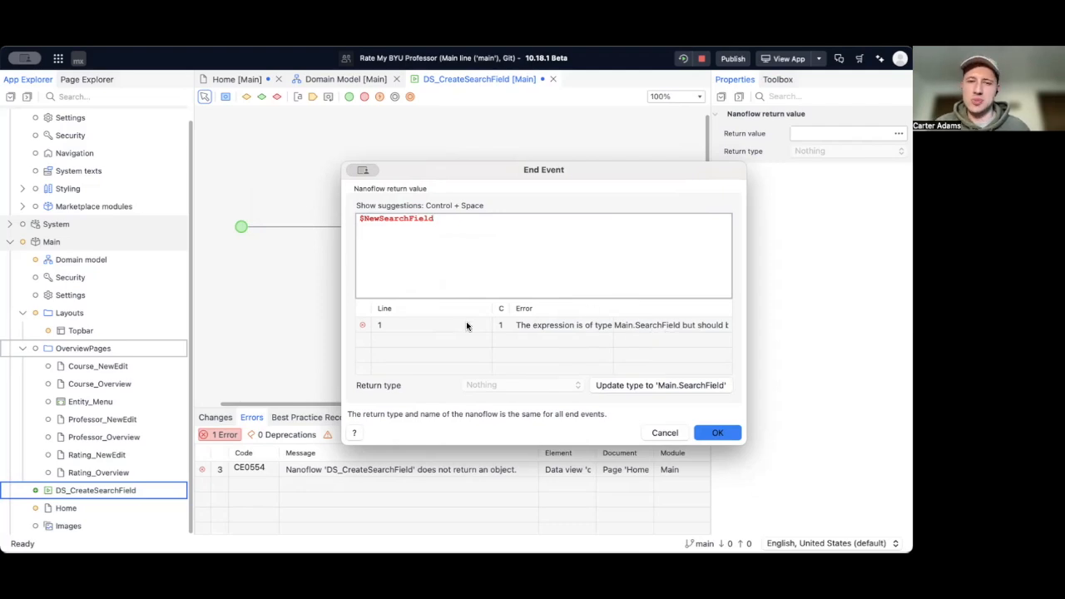
left_click(637, 386)
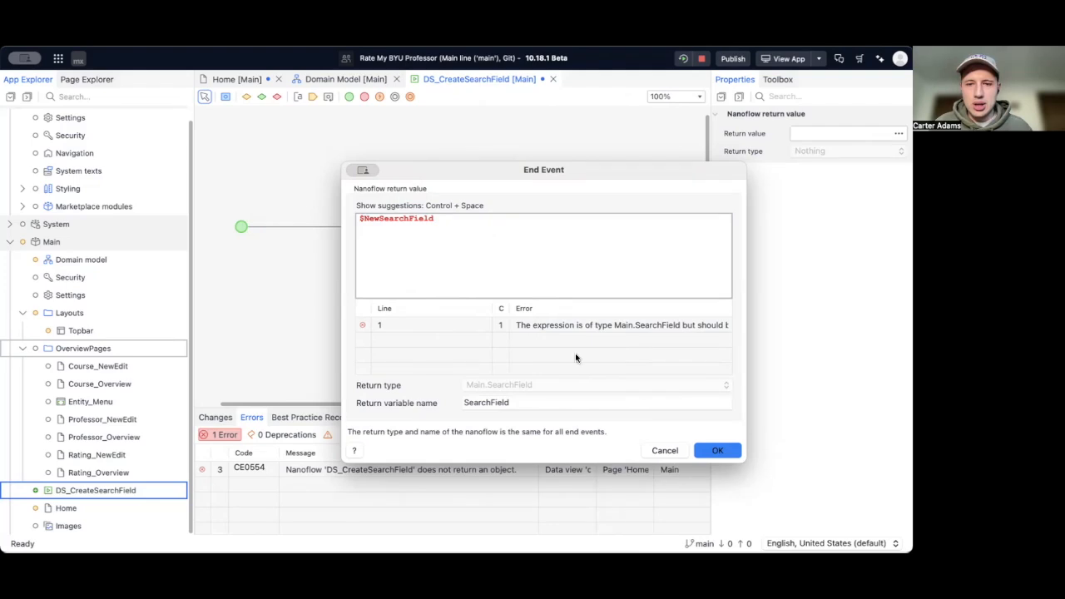
left_click(708, 452)
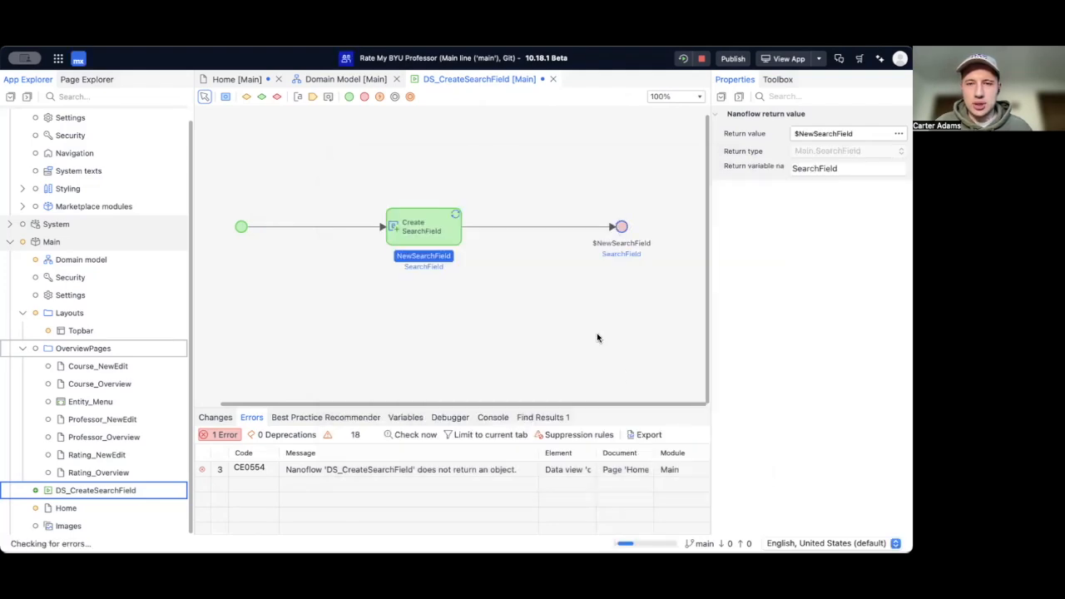
Save the completed DS_CreateSearchField nanoflow
scroll(597, 334, "right", 1)
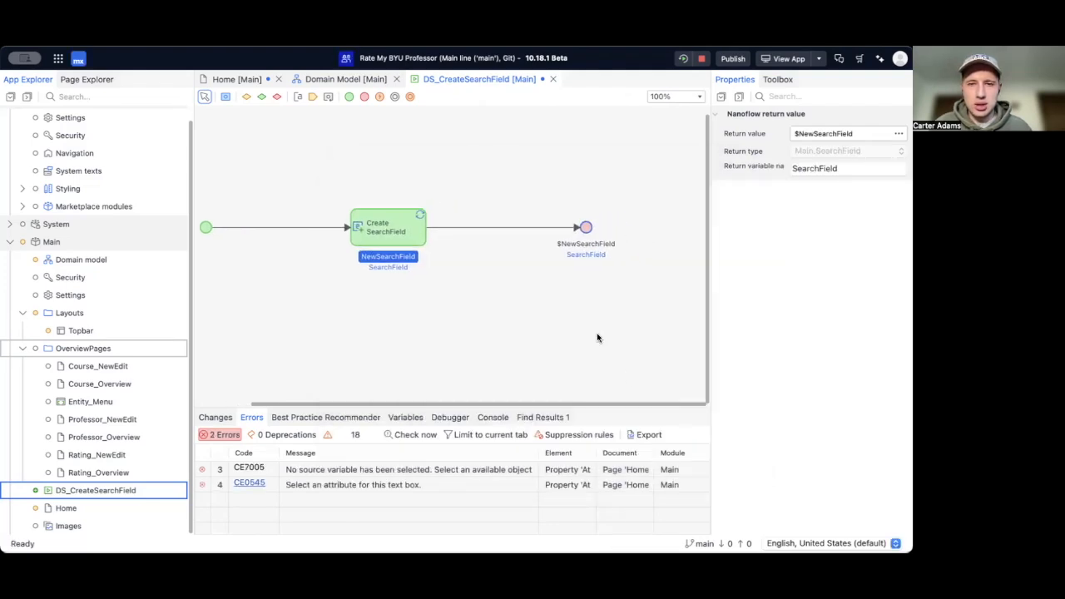
left_click(597, 333)
scroll(597, 338, "left", 3)
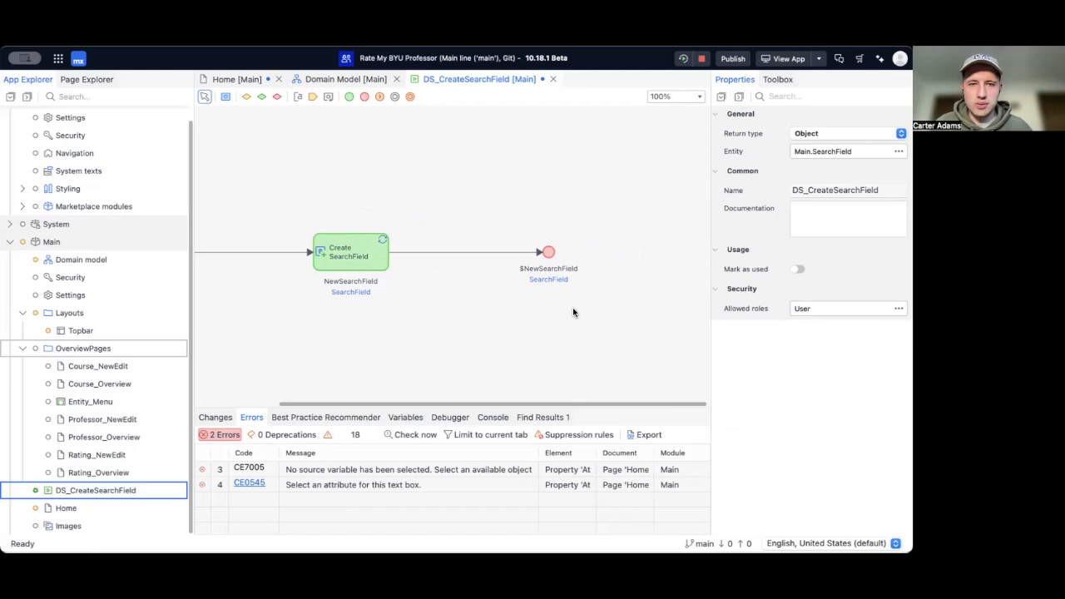
scroll(573, 312, "up", 1)
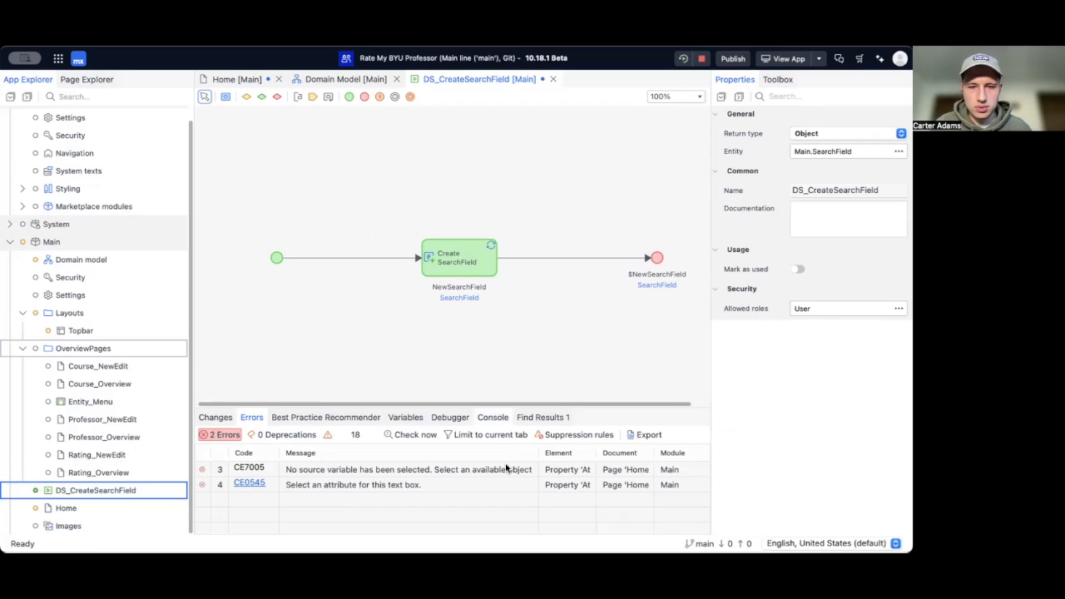
scroll(554, 348, "right", 2)
key("super+s")
scroll(523, 320, "right", 1)
scroll(522, 320, "right", 1)
scroll(504, 261, "left", 2)
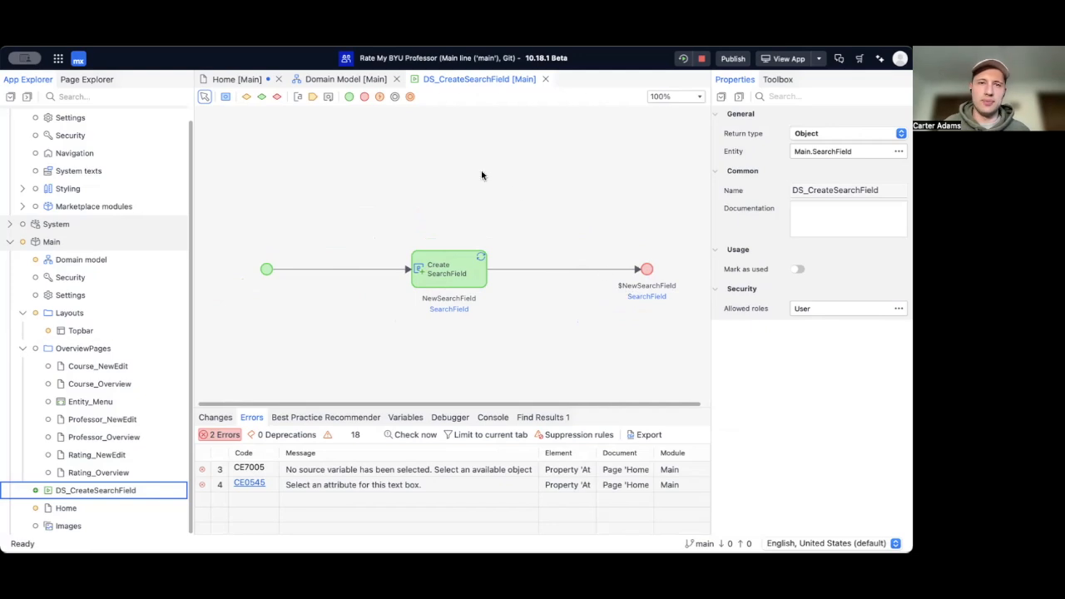
Bind the text box in the Home page's data view to the SearchField entity's Input attribute
left_click(236, 80)
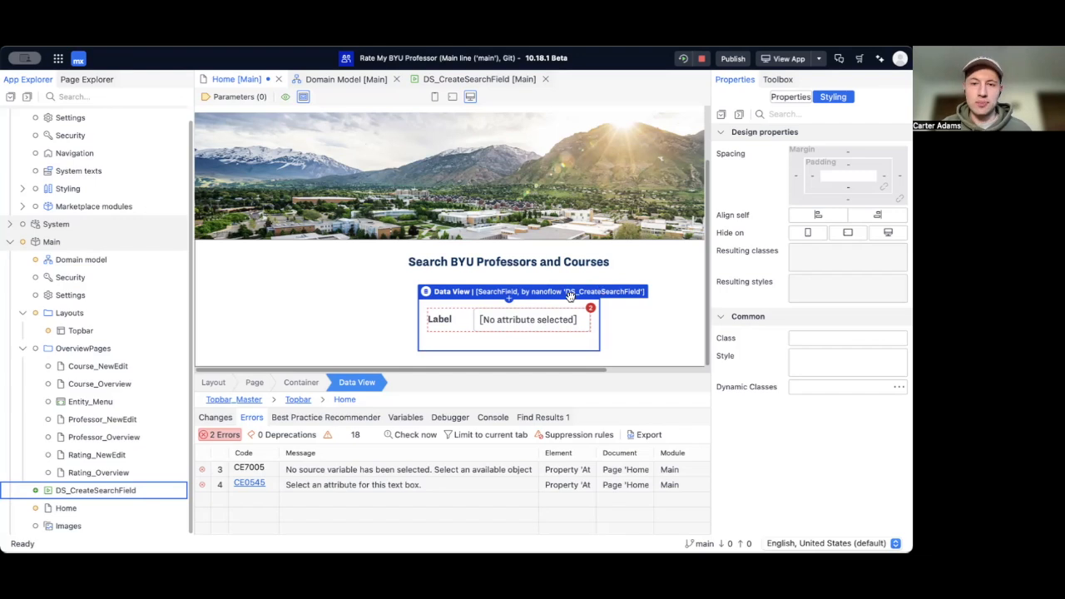
double_click(482, 323)
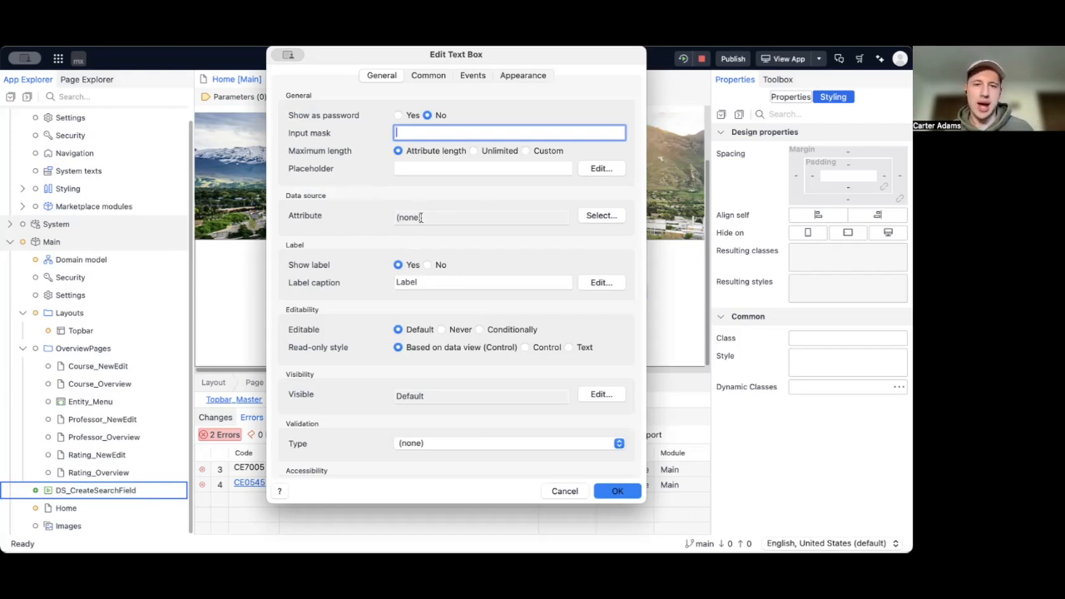
left_click(586, 215)
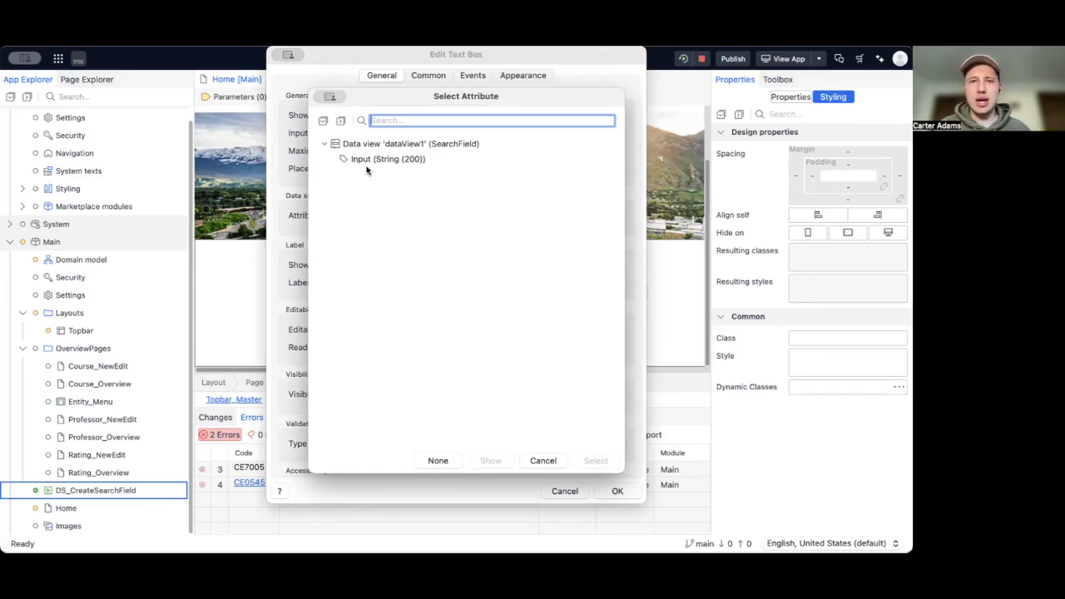
key("Down")
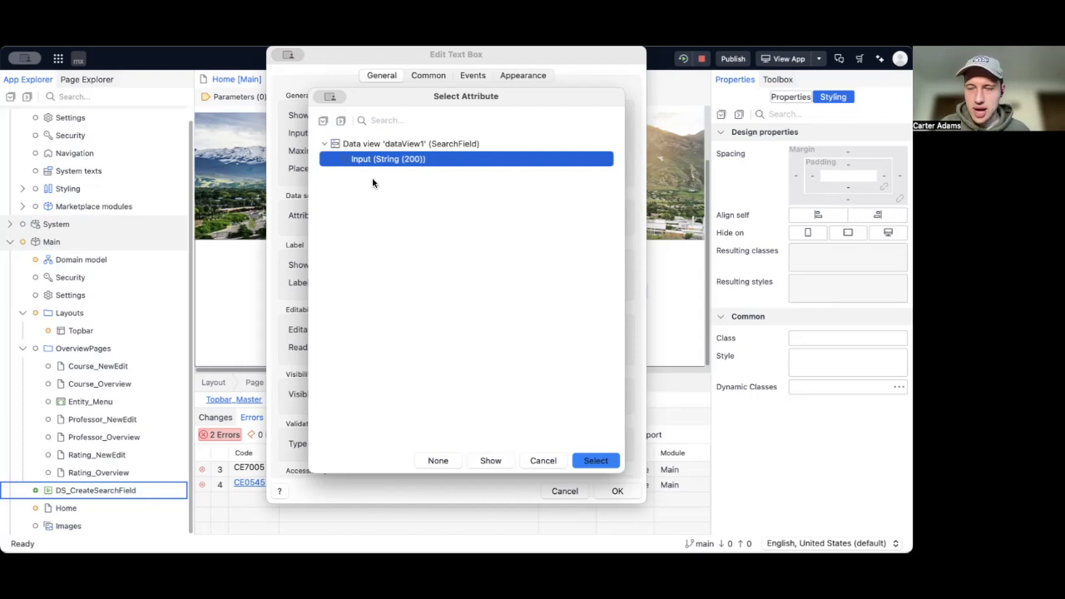
left_click(596, 460)
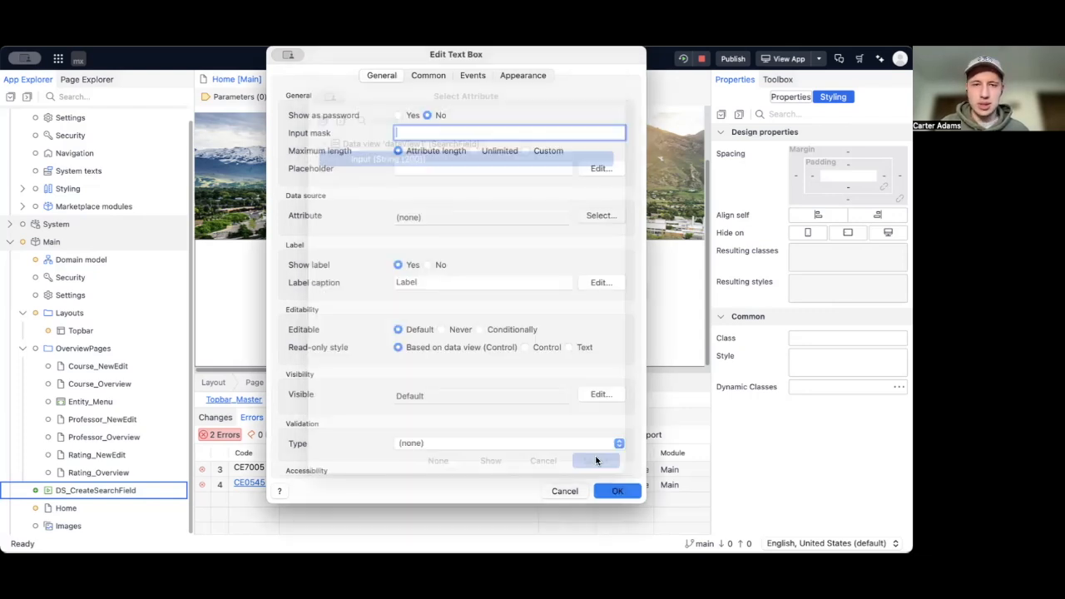
left_click(617, 491)
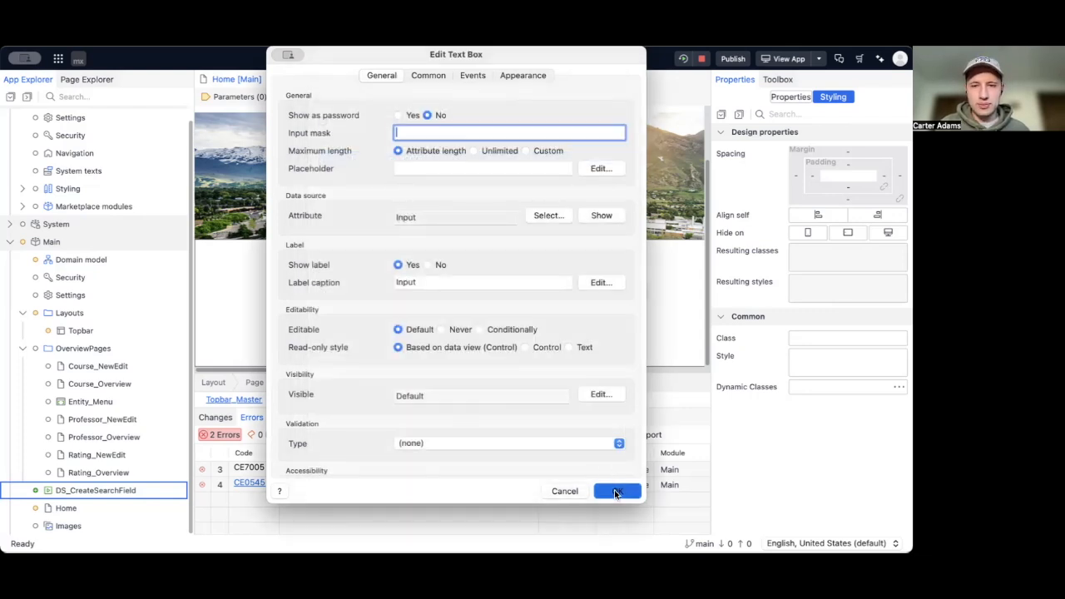
left_click(352, 346)
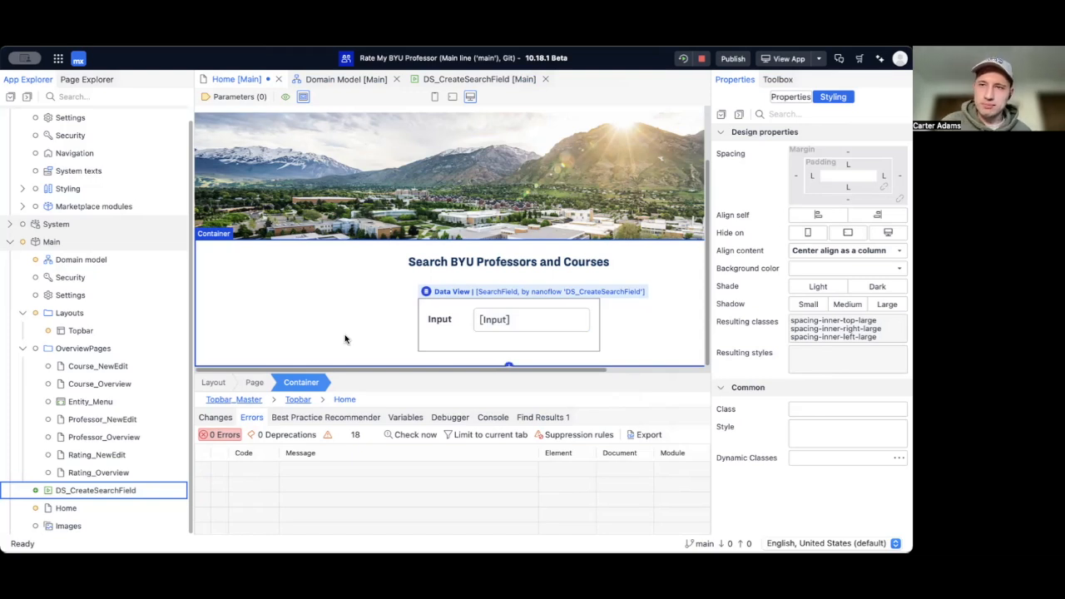
Turn off the label of the Input text box in the Home page's data view
left_click(456, 325)
double_click(456, 325)
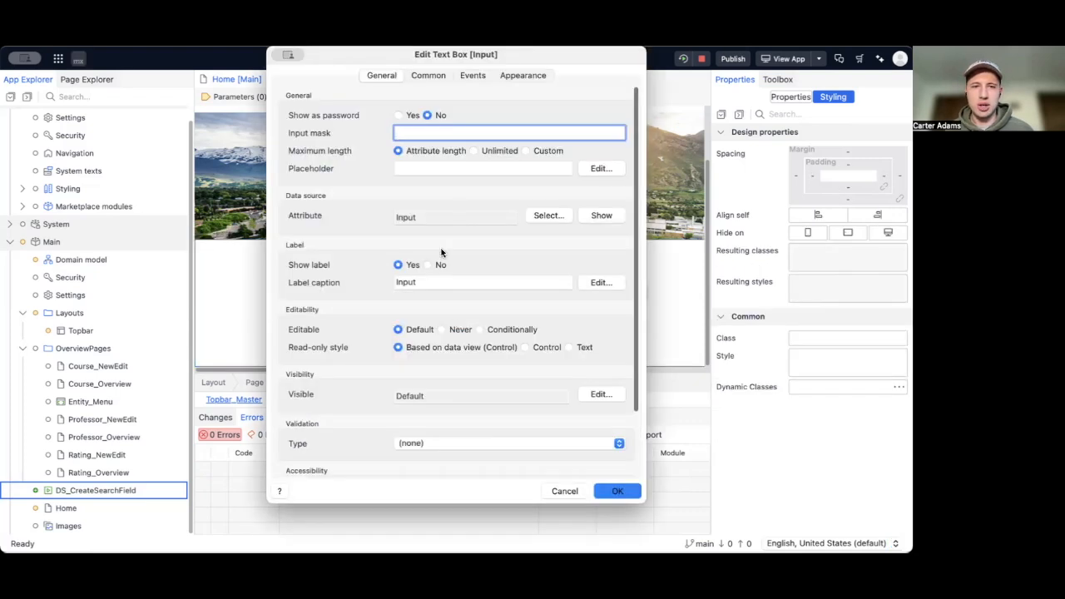
left_click(428, 265)
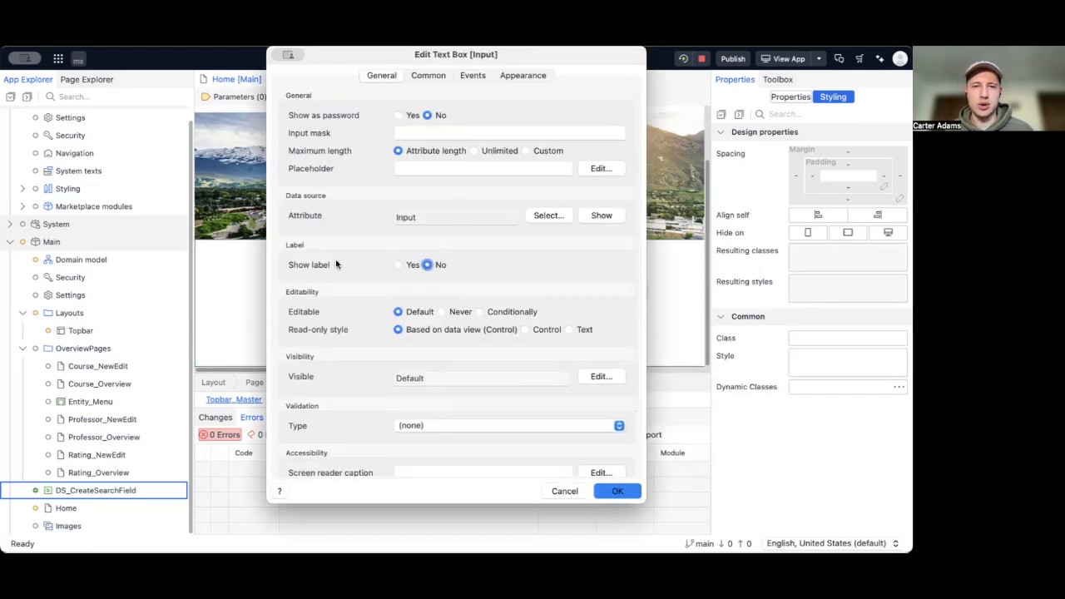
left_click(616, 491)
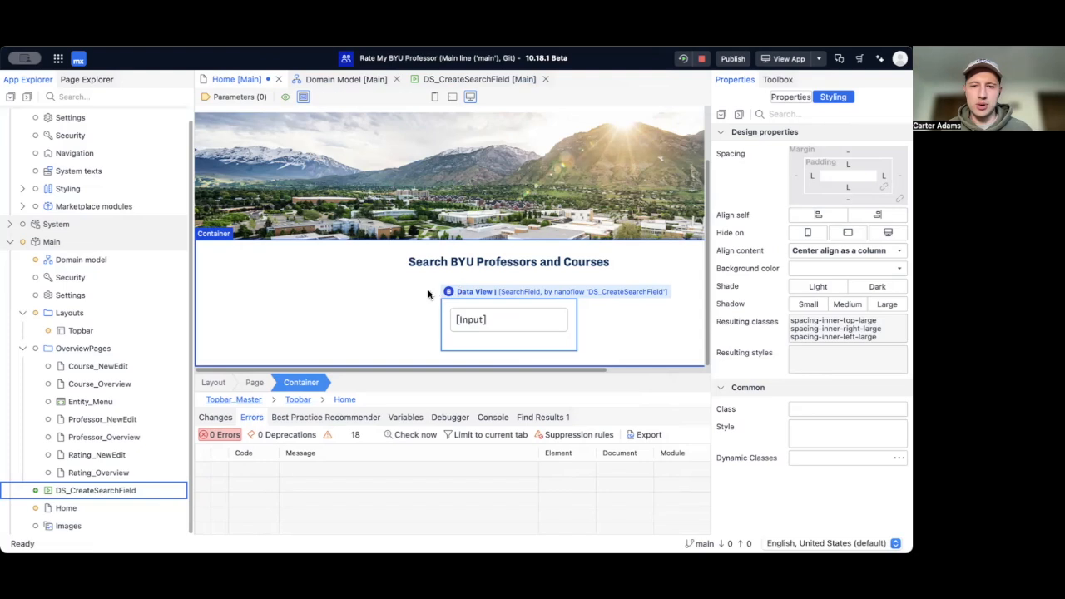
Save the Home page and rerun the app locally with the new search box
left_click(441, 296)
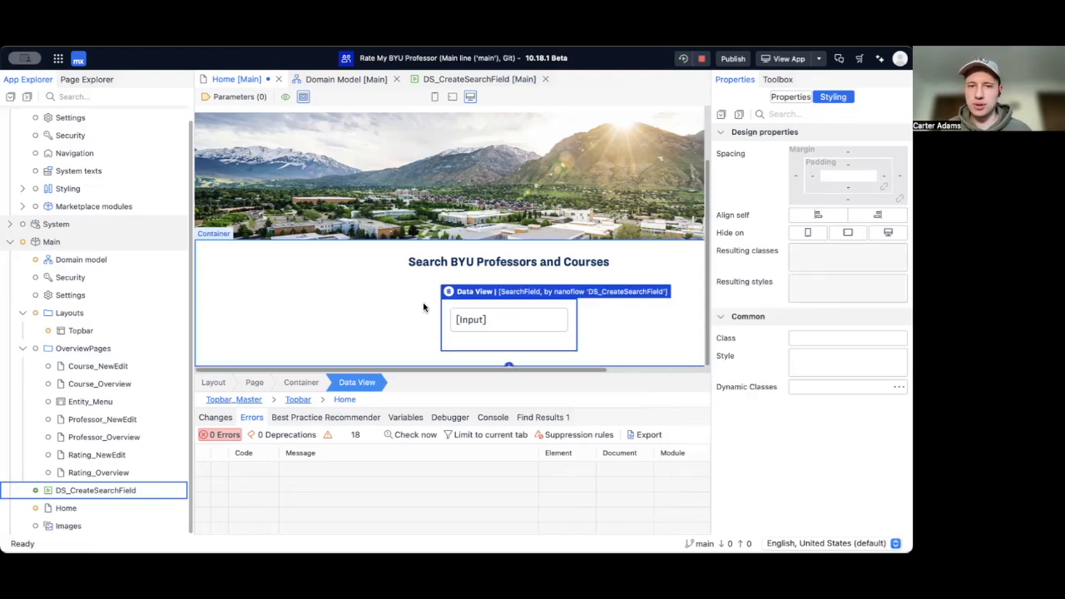
left_click(478, 320)
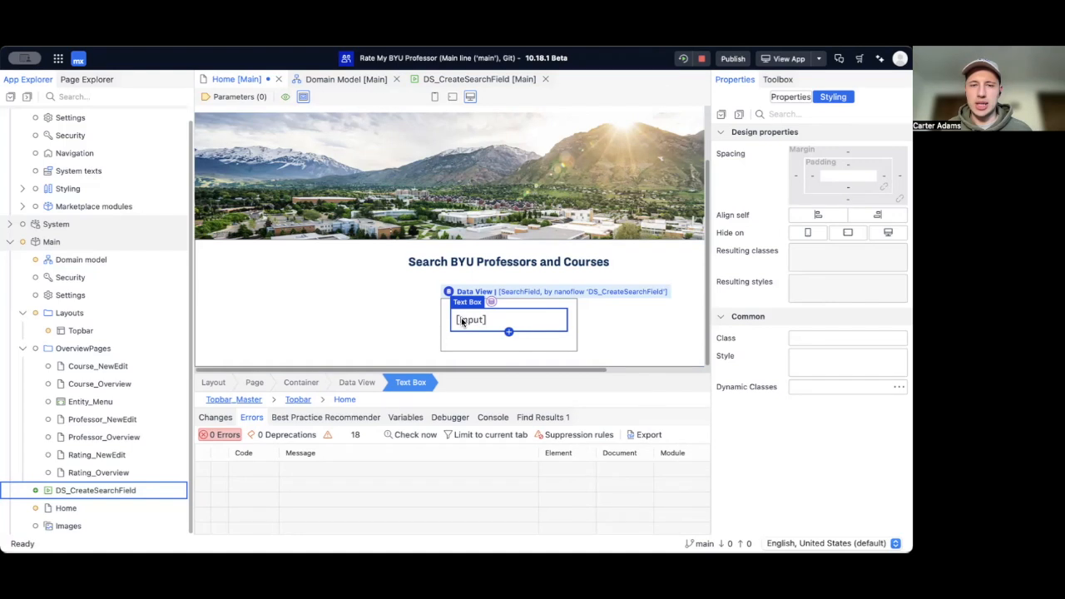
left_click(396, 320)
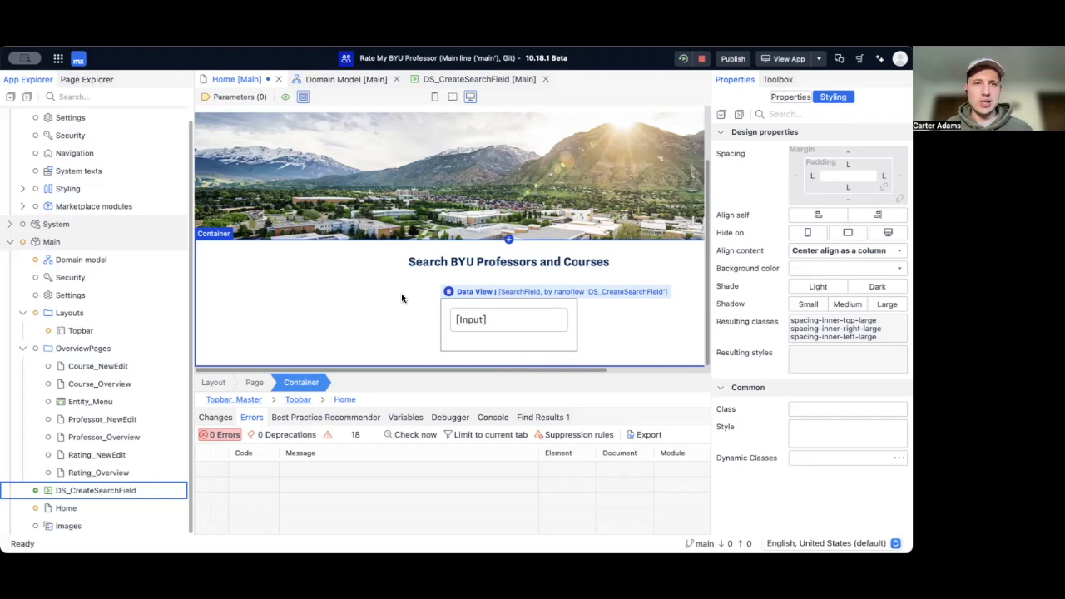
key("ctrl+s")
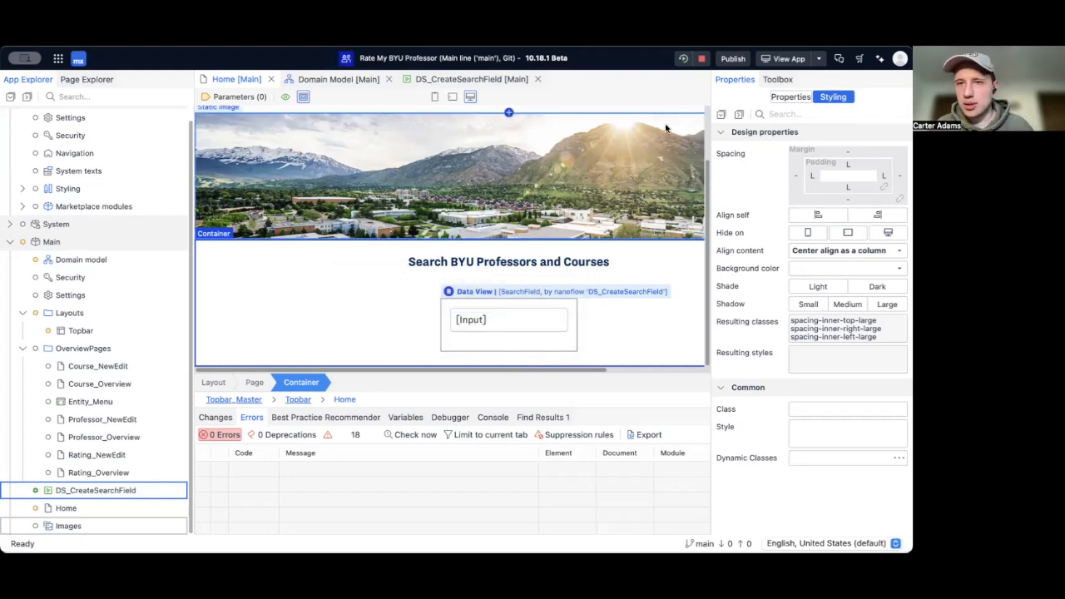
left_click(681, 60)
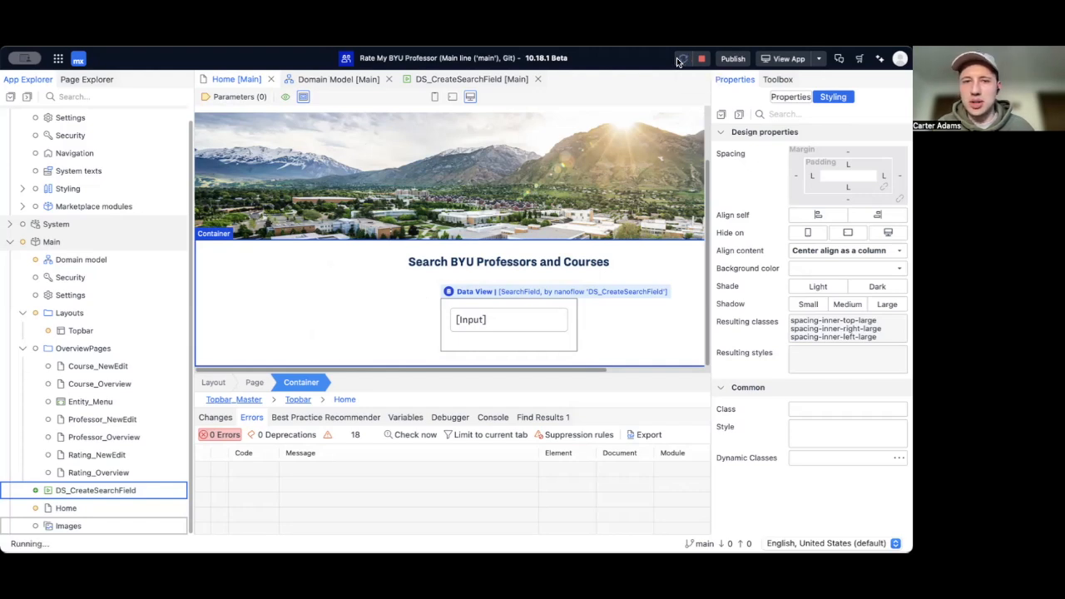
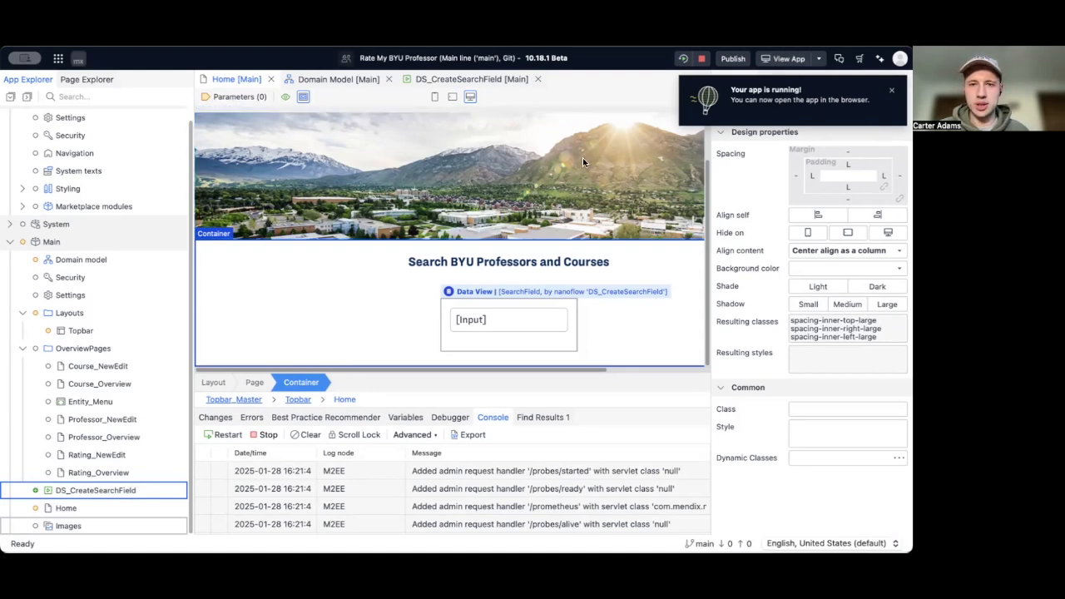
Switch to the running app in the browser and try the home page search box with a professor's first name
key("super+Tab")
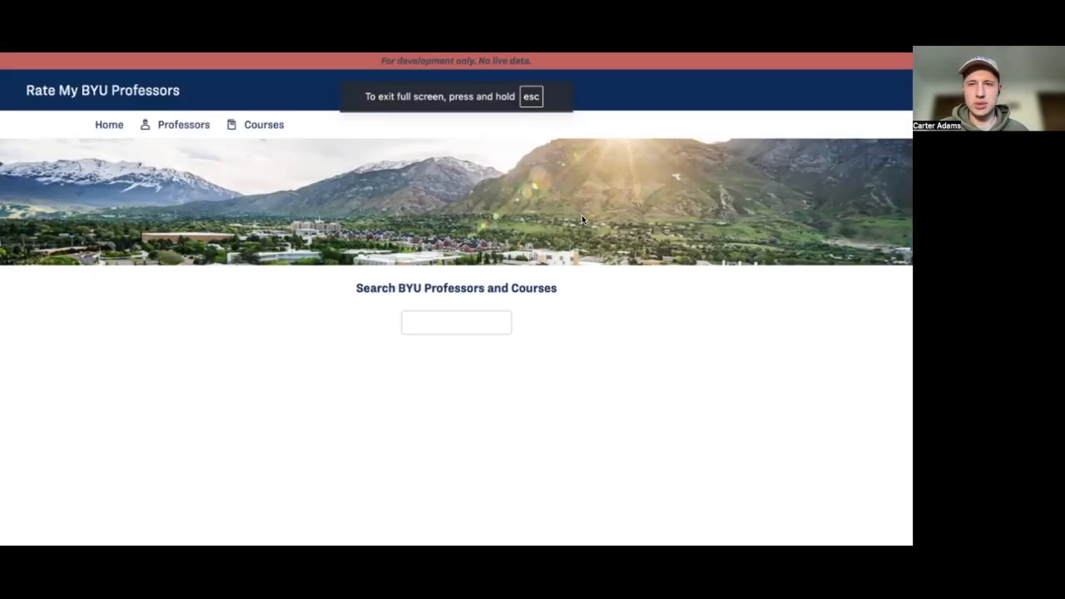
left_click(470, 320)
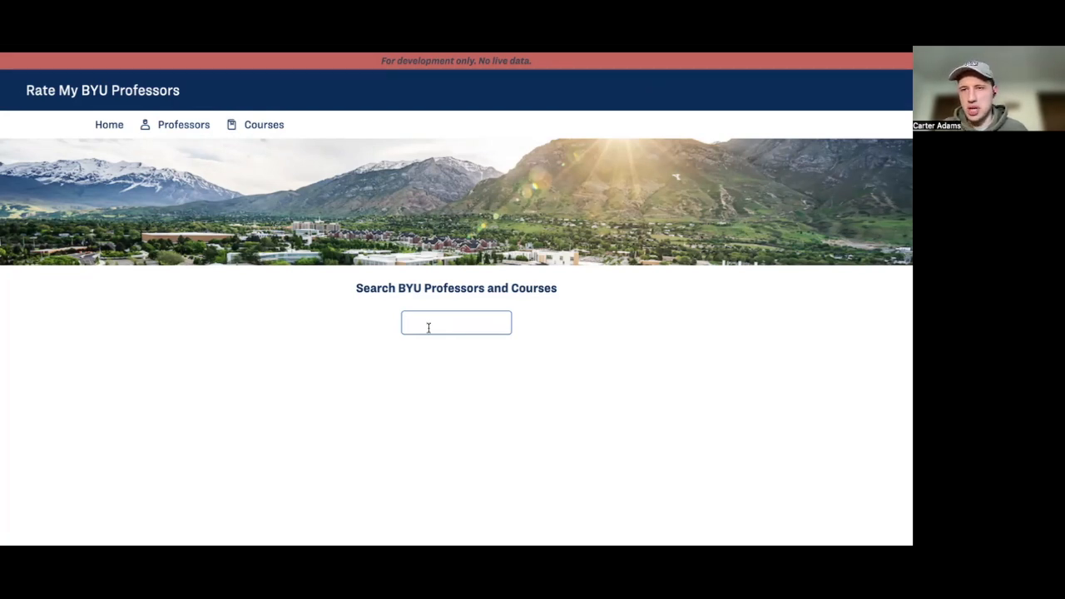
type("Scott")
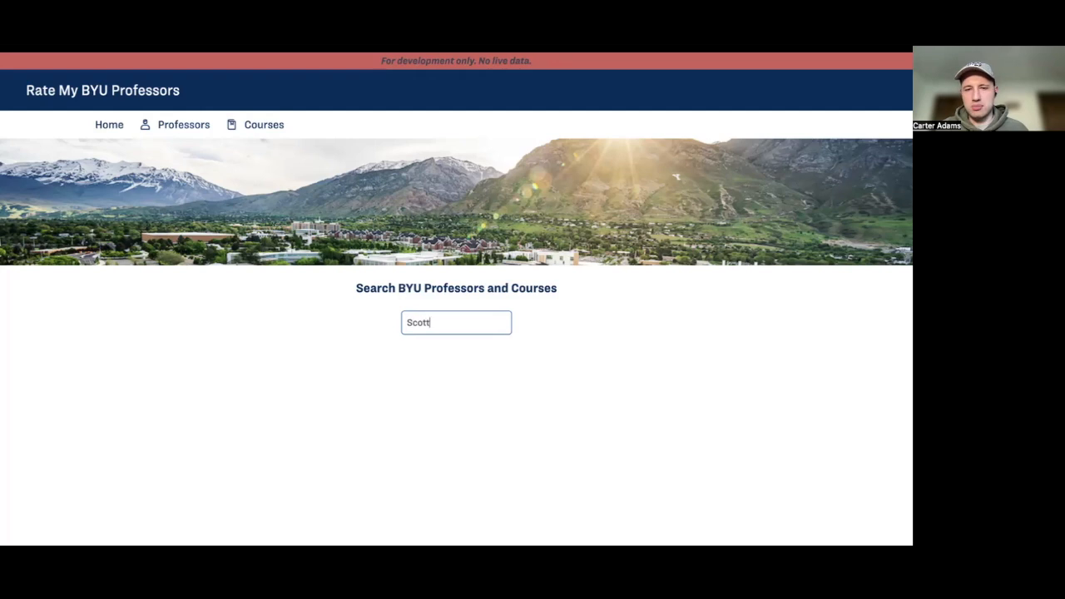
left_click(365, 356)
left_click(441, 325)
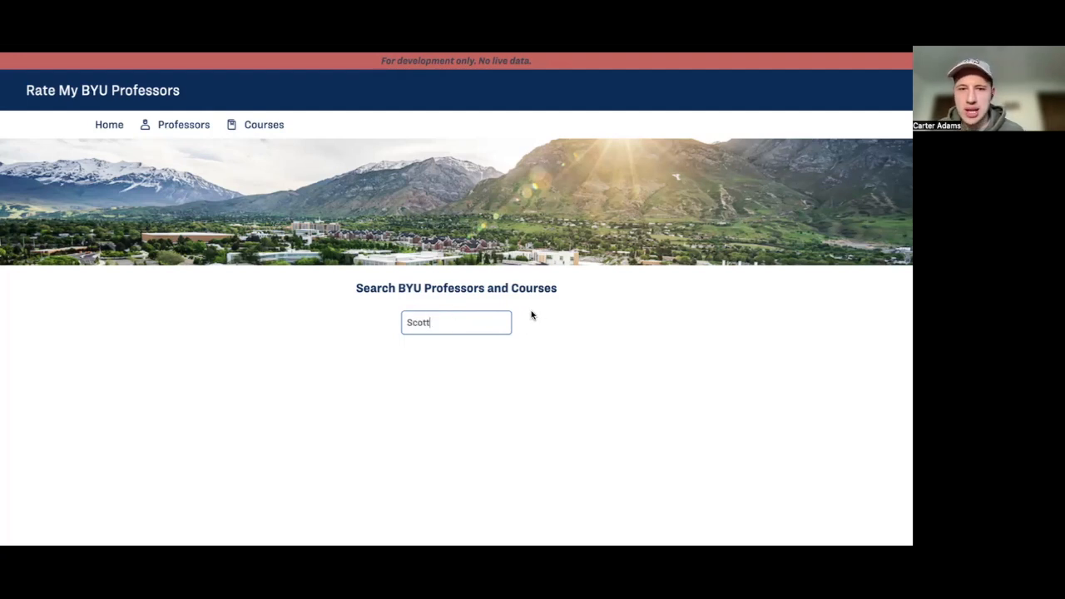
left_click_drag(438, 323, 389, 324)
left_click(386, 325)
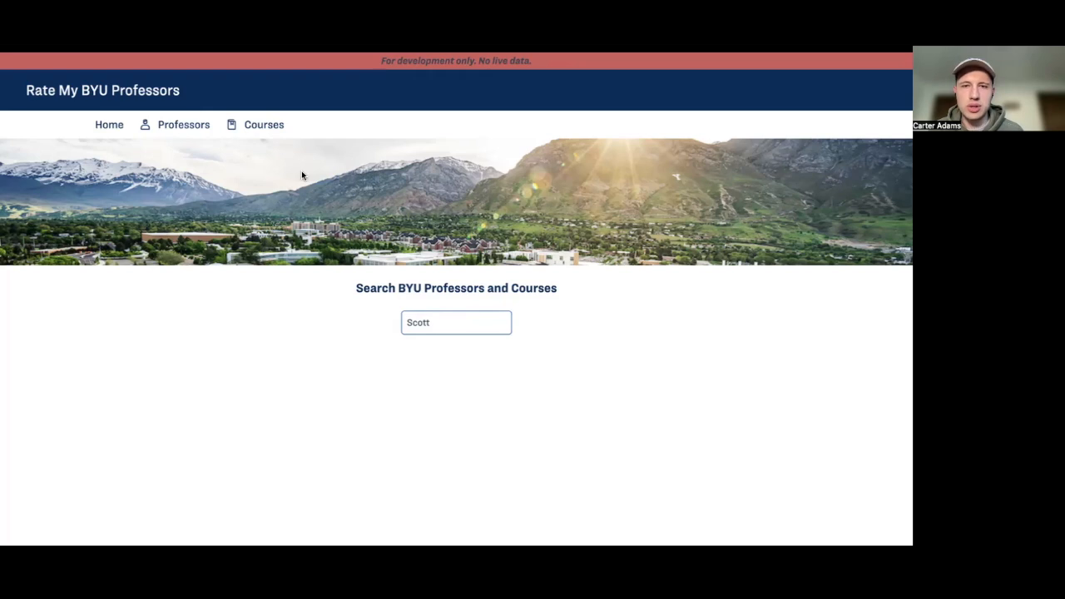
left_click(539, 118)
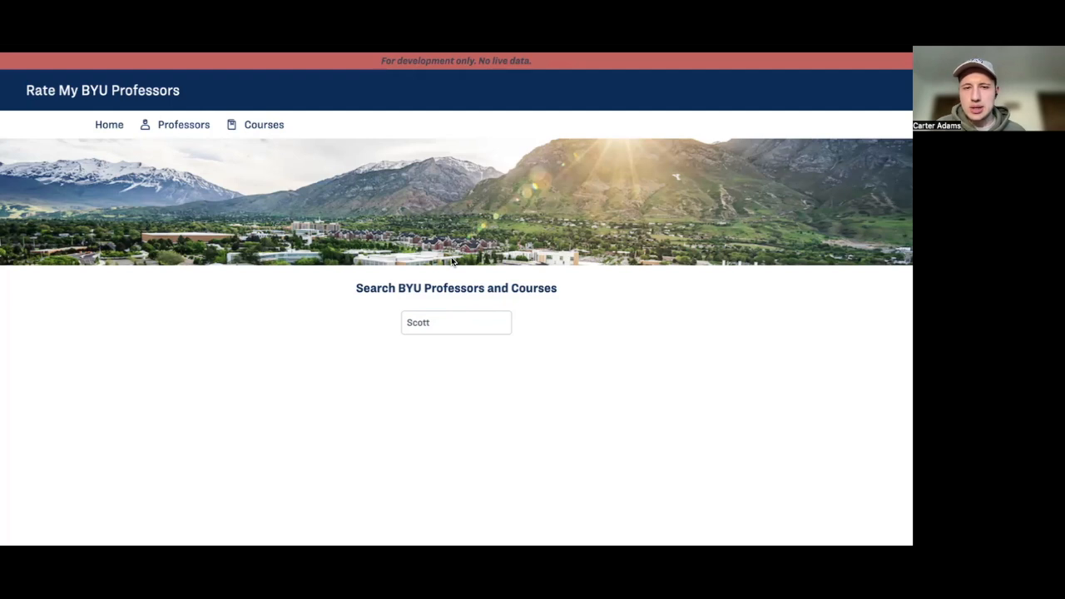
Return to Mendix Studio Pro and insert an Open page button below the Input text box inside the data view
key("super+Tab")
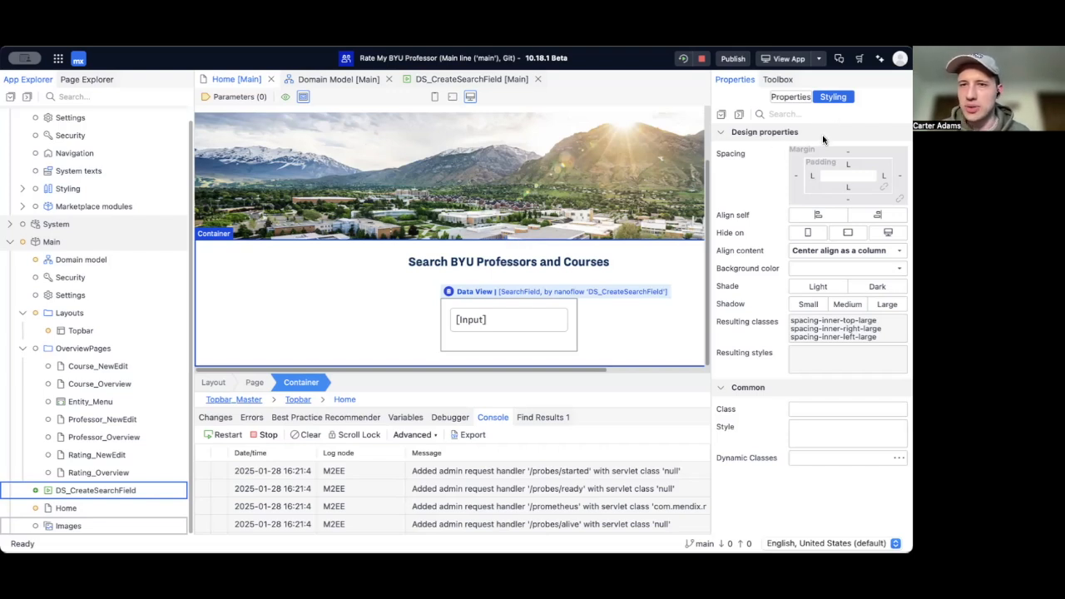
left_click(778, 80)
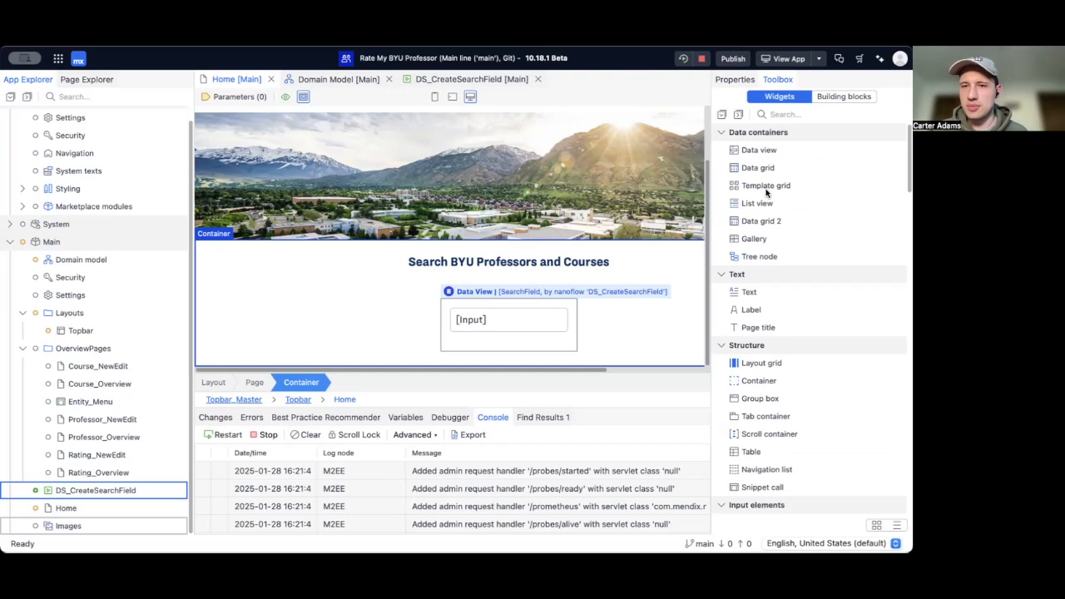
scroll(778, 262, "down", 5)
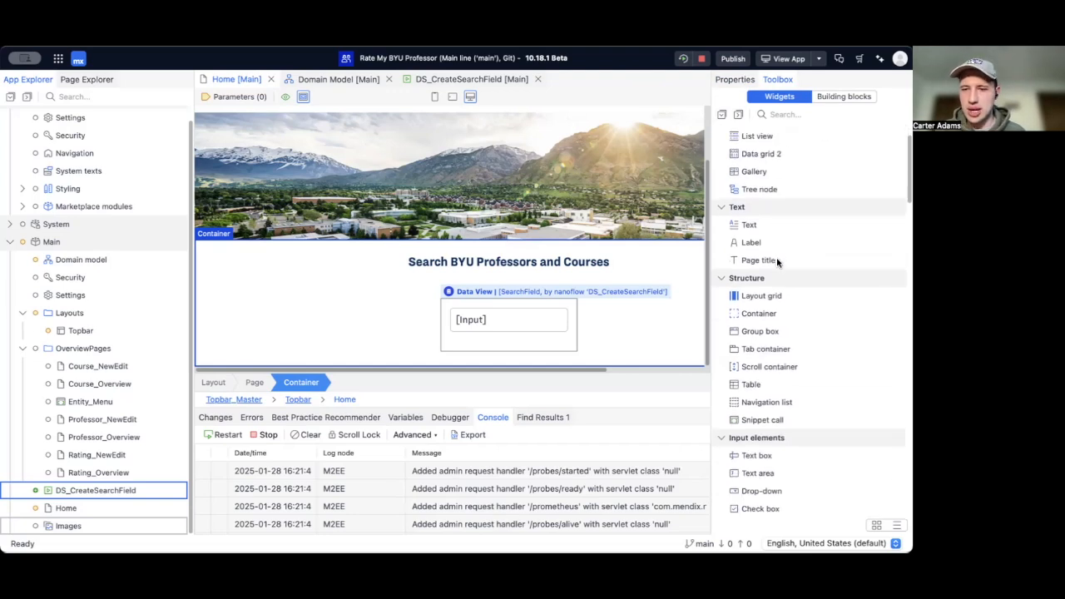
scroll(777, 265, "down", 7)
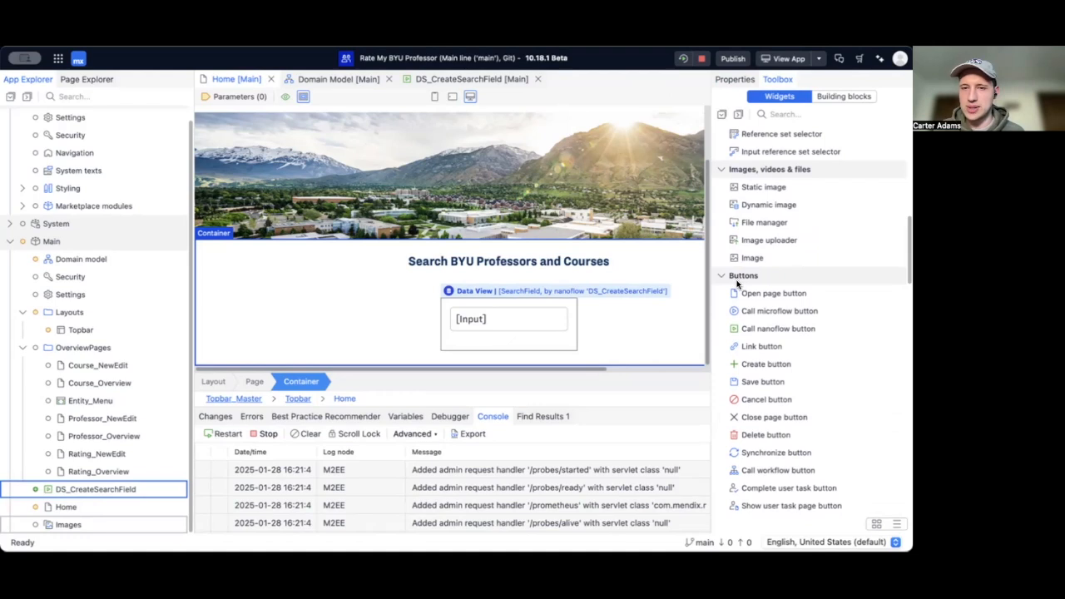
scroll(737, 288, "down", 2)
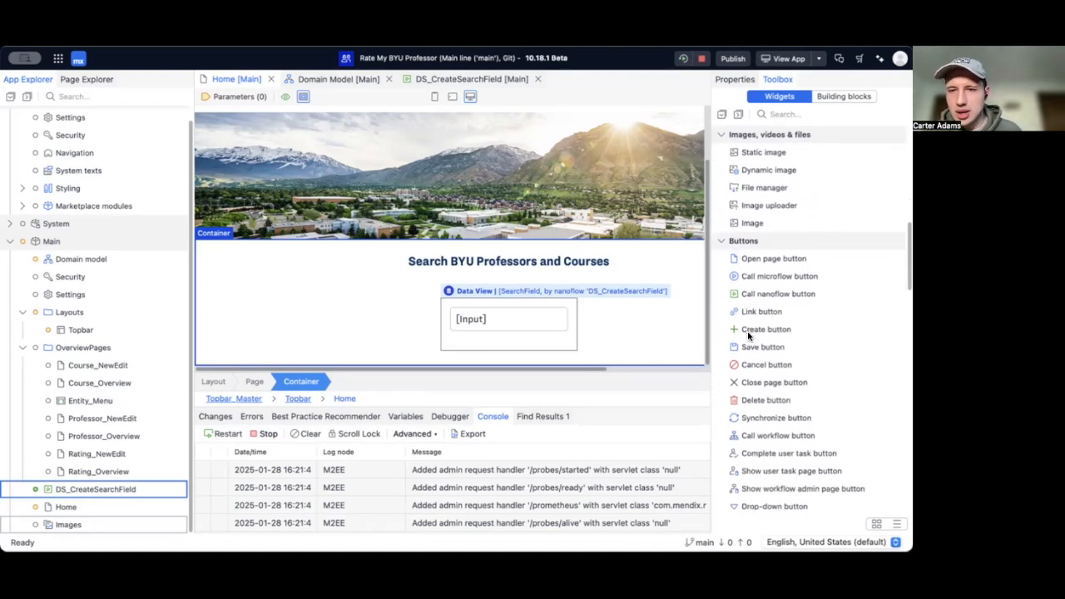
scroll(748, 336, "down", 1)
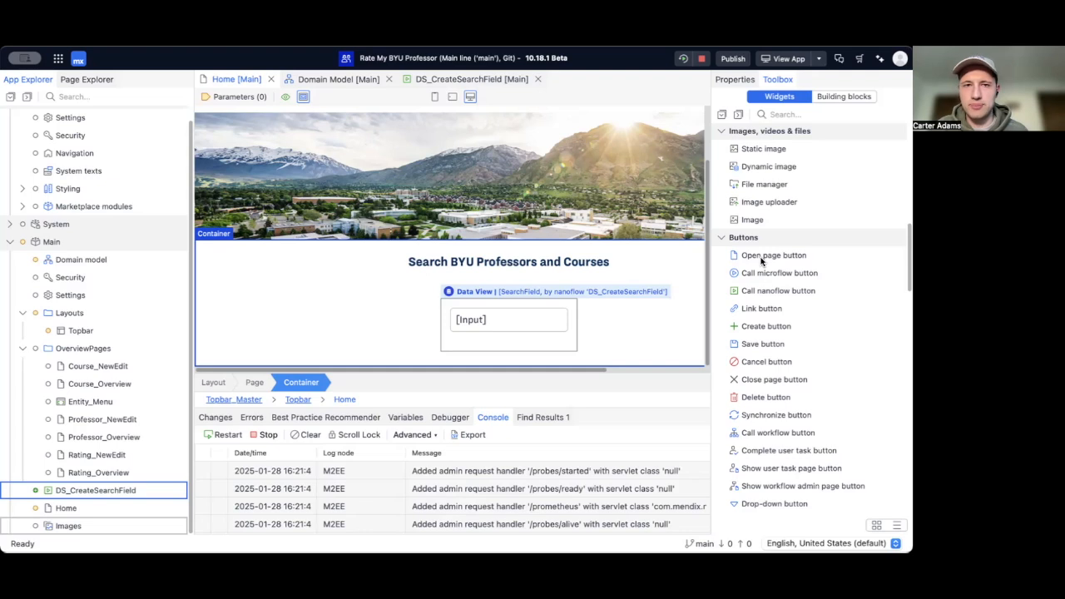
left_click(786, 254)
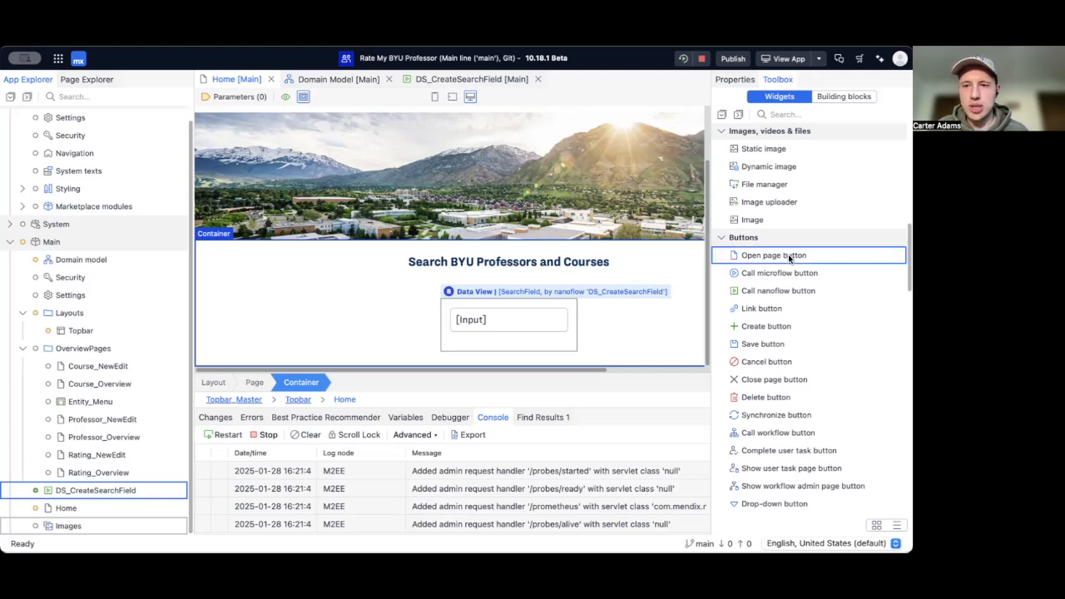
left_click(537, 341)
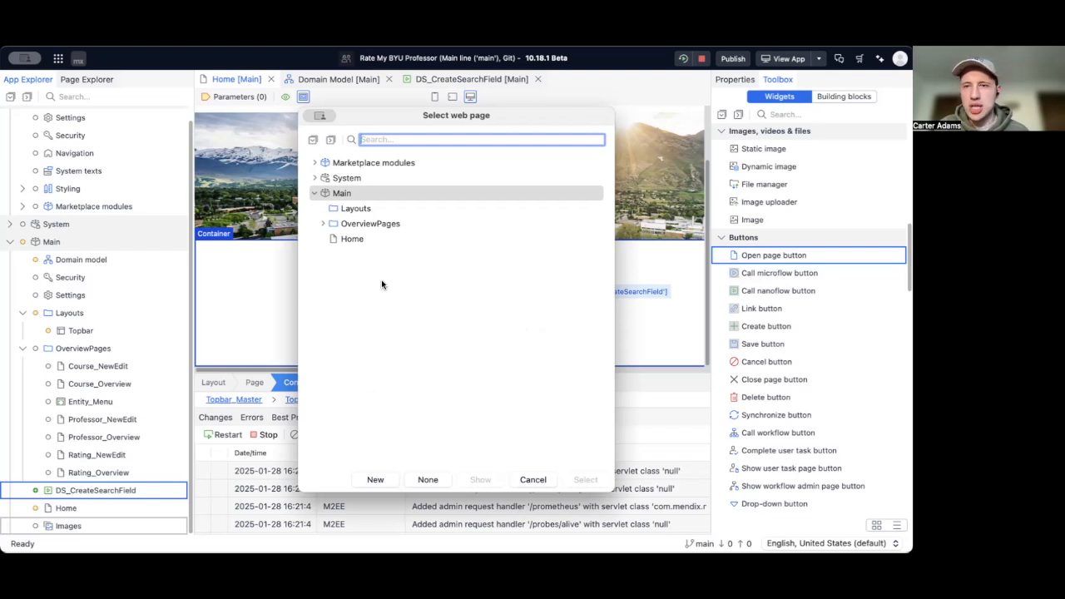
Set the new button's target page to Professor_Overview from the Main module's OverviewPages folder
left_click(321, 224)
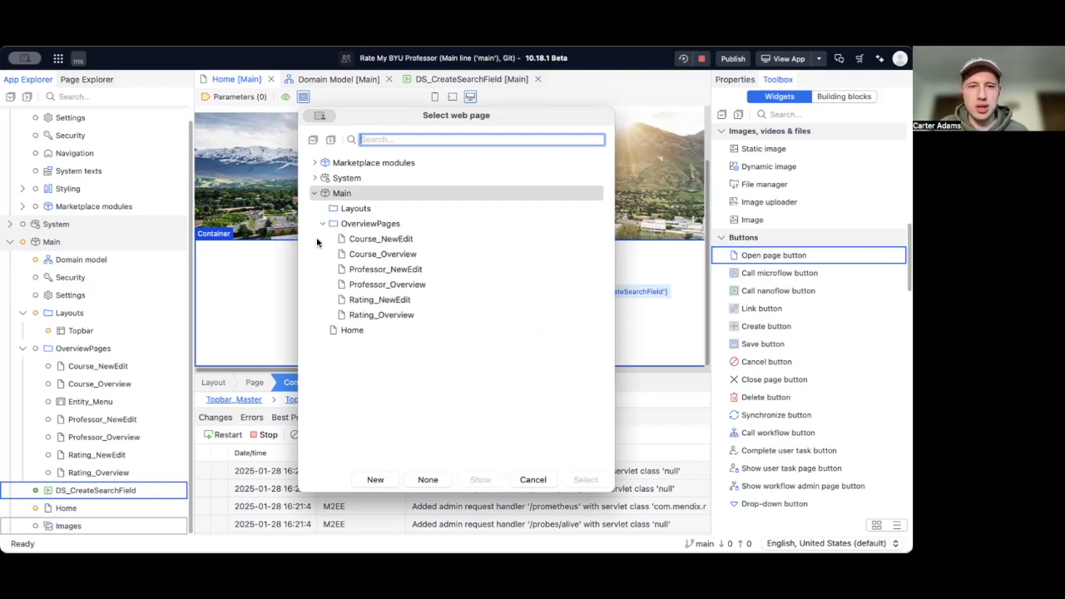
left_click(344, 286)
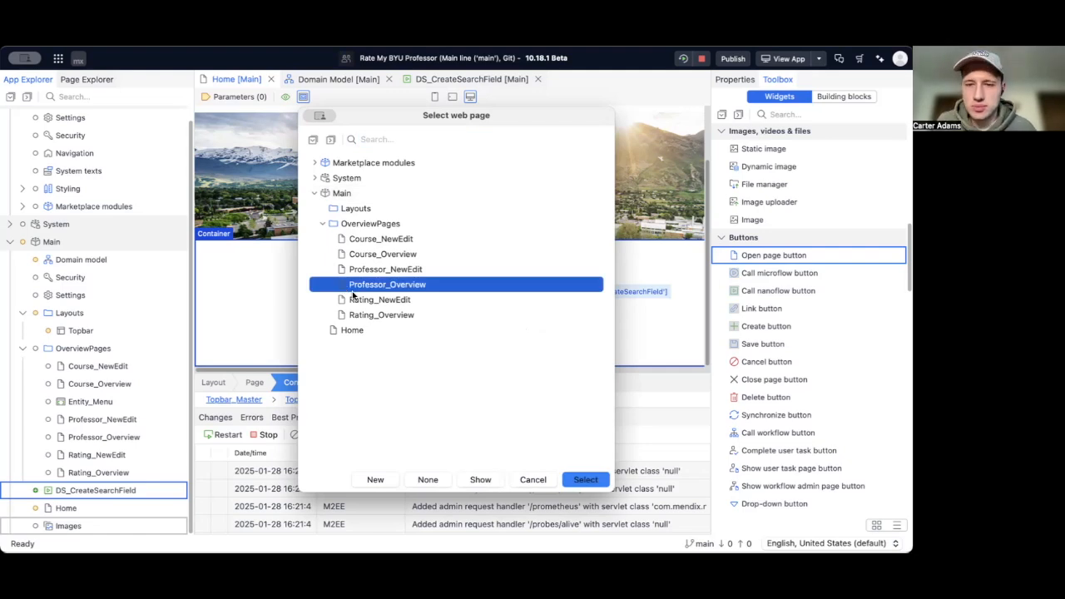
left_click(576, 477)
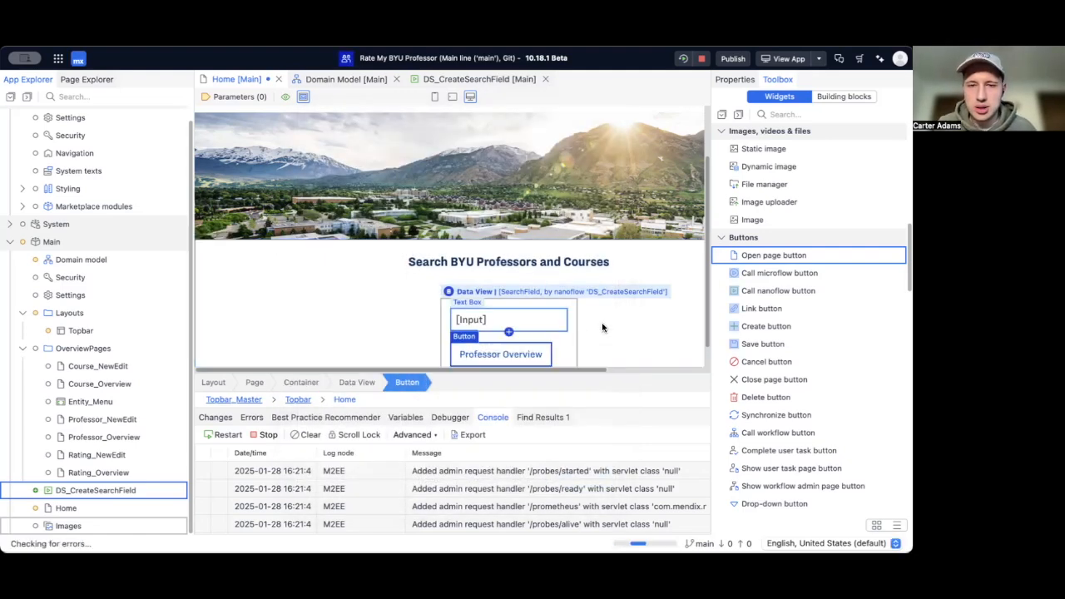
scroll(626, 319, "down", 1)
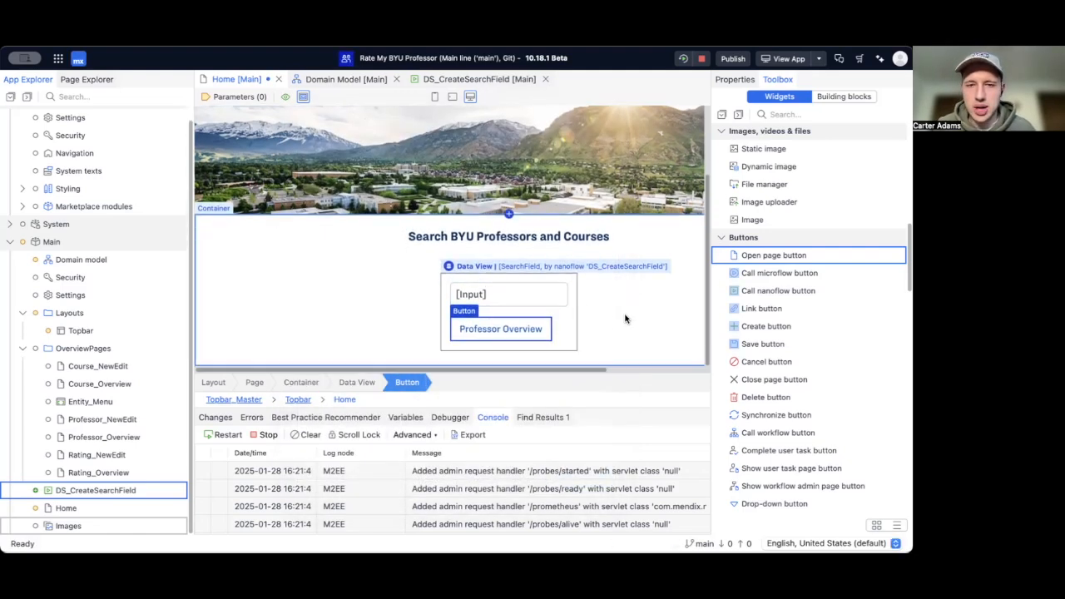
left_click(578, 311)
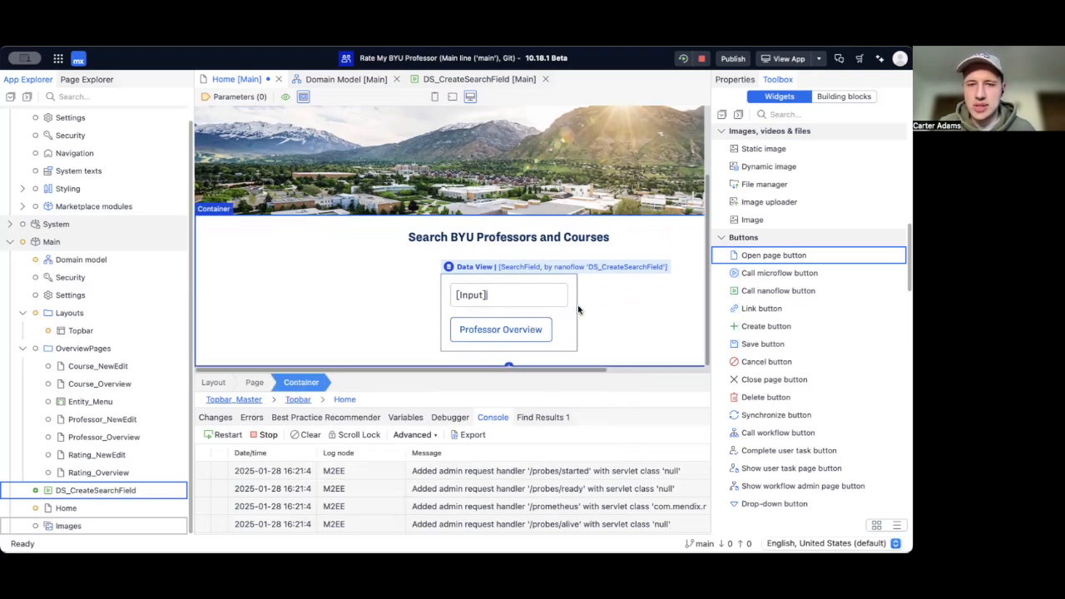
Examine the alignment, styling and general properties of the SearchField data view
left_click(578, 313)
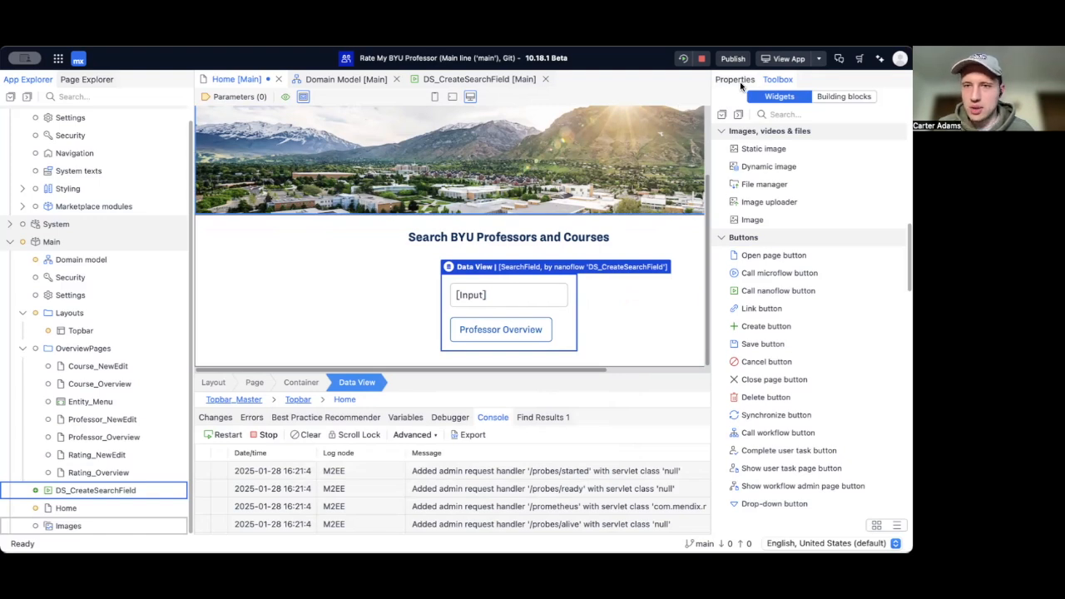
left_click(735, 80)
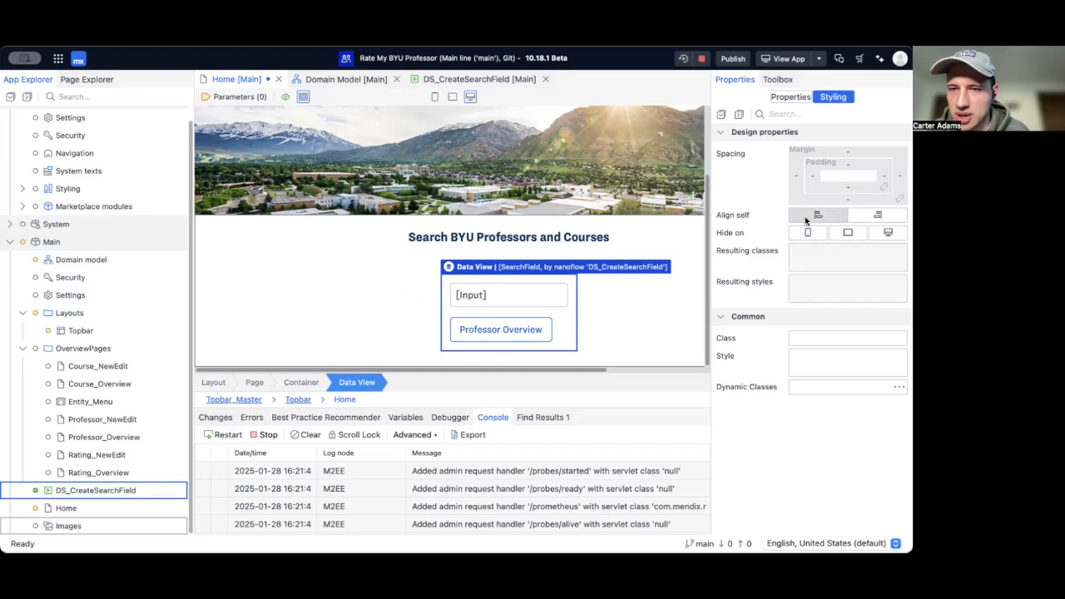
left_click(832, 219)
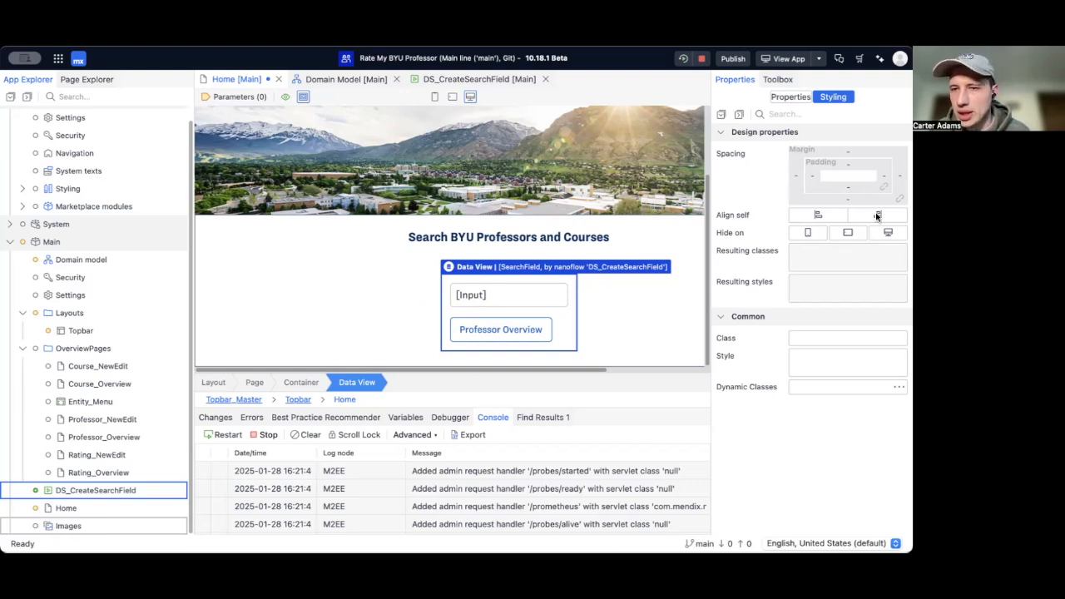
left_click(881, 234)
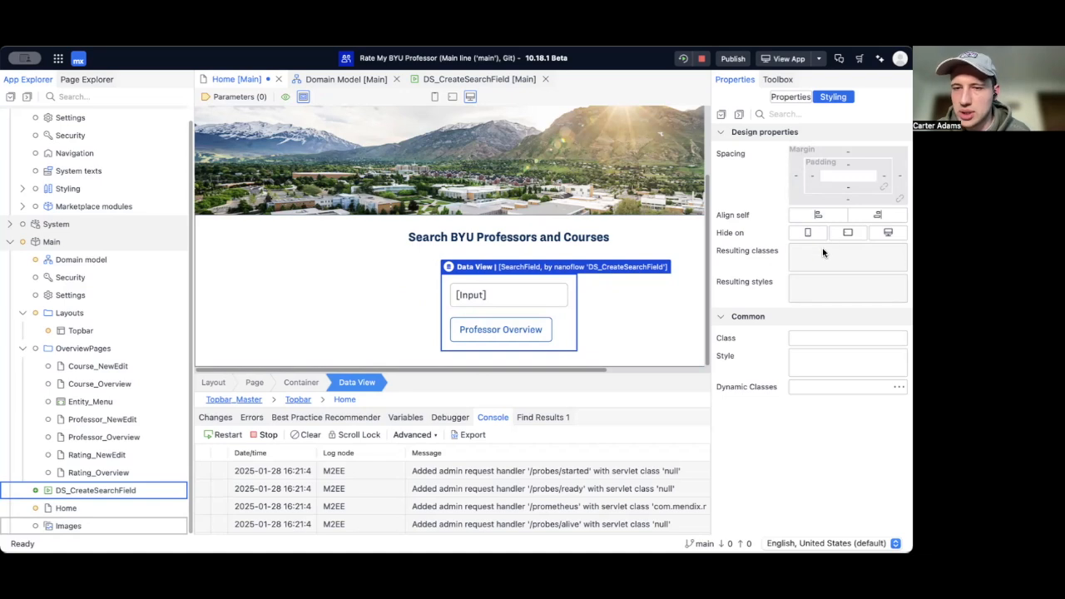
left_click(791, 97)
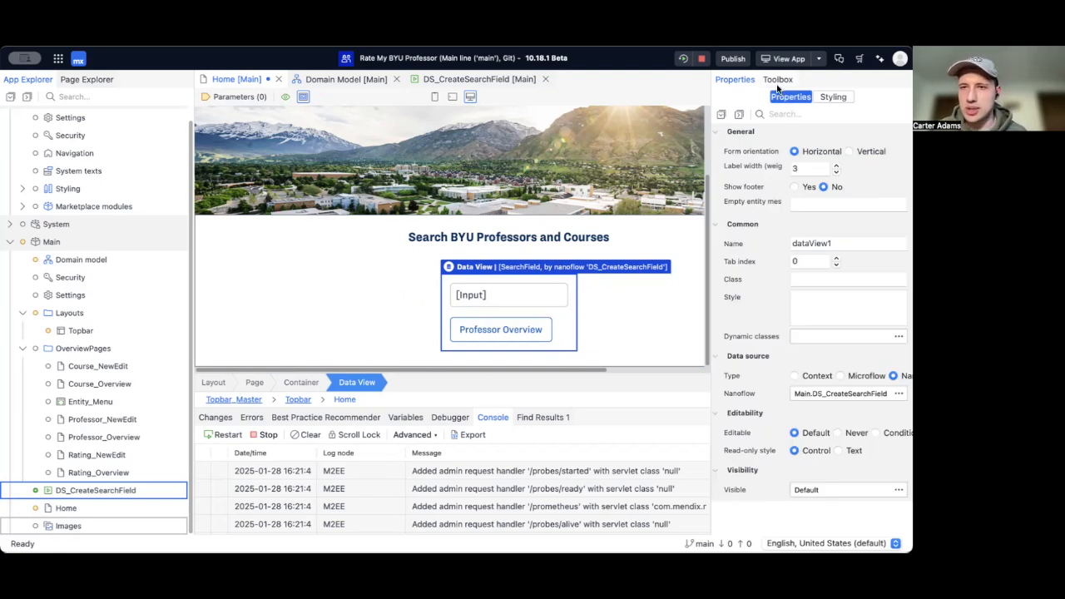
left_click(779, 84)
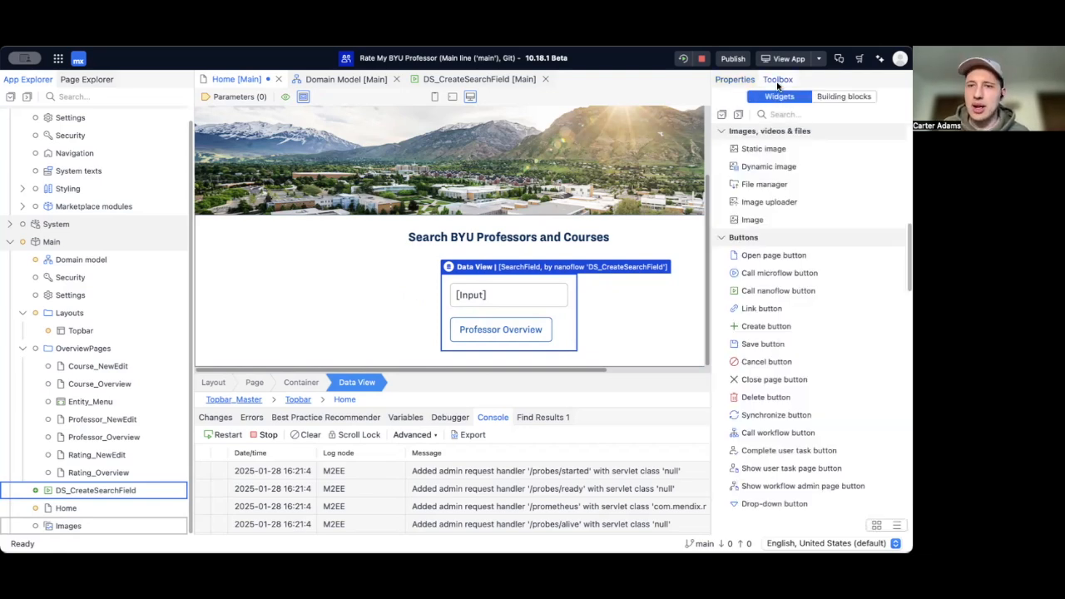
Insert a 6,6 two-column layout grid inside the data view, above the Input text box
scroll(795, 173, "down", 1)
scroll(794, 171, "up", 10)
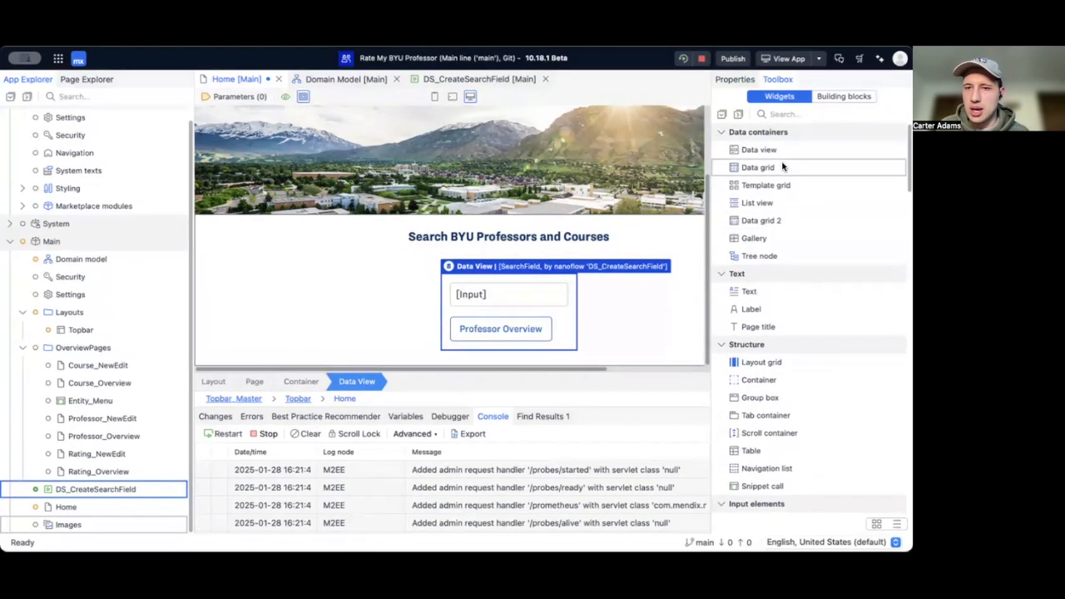
scroll(784, 247, "down", 1)
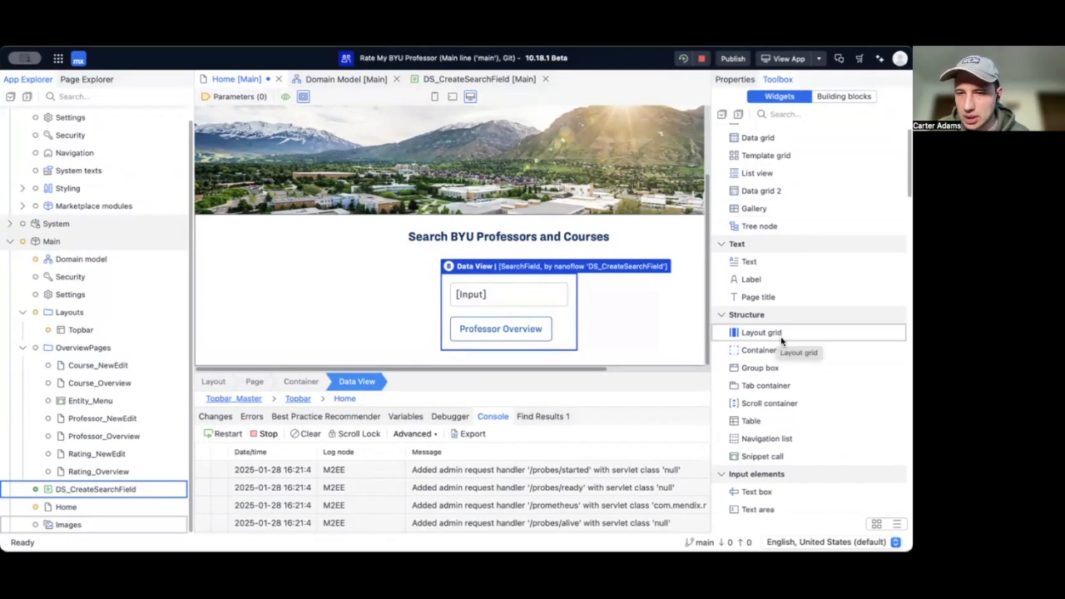
left_click_drag(785, 336, 545, 279)
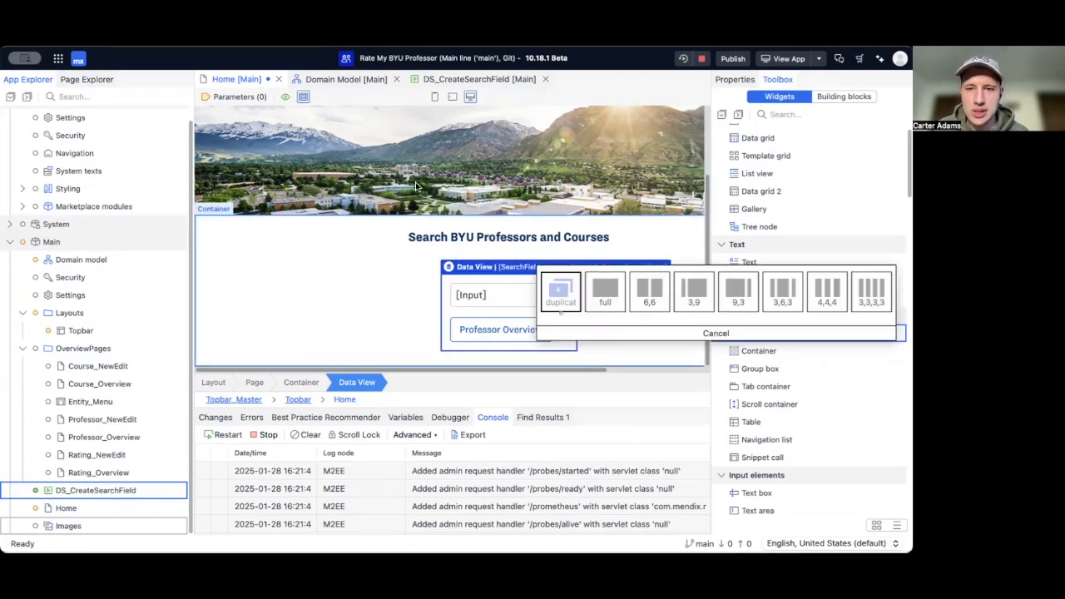
left_click(650, 293)
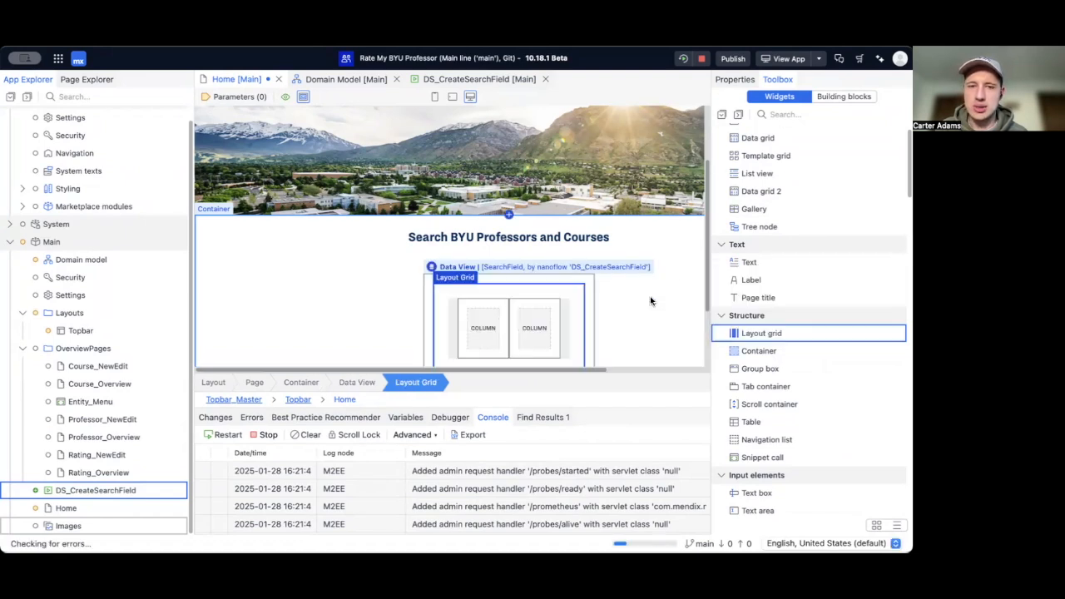
Move the Input text box into the layout grid's left column and the Professor Overview button into its right column
scroll(604, 307, "down", 2)
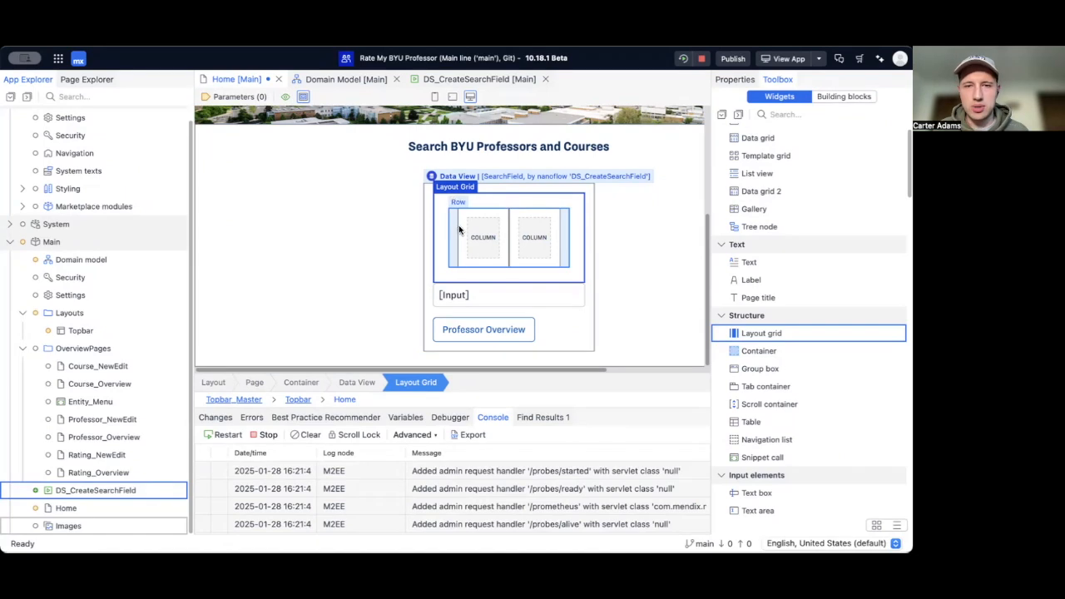
left_click(464, 303)
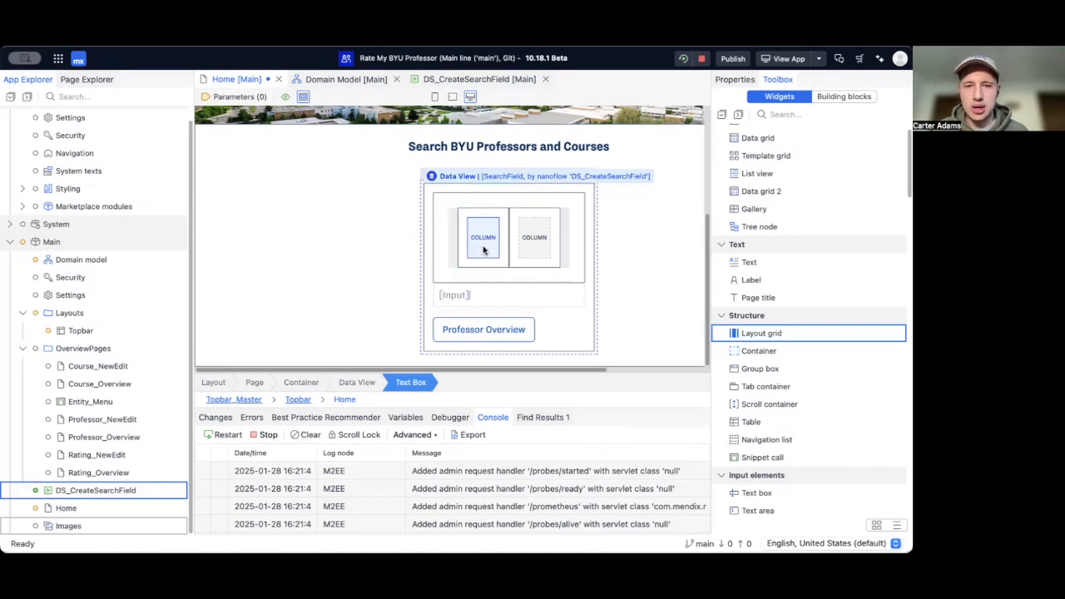
left_click_drag(482, 250, 482, 247)
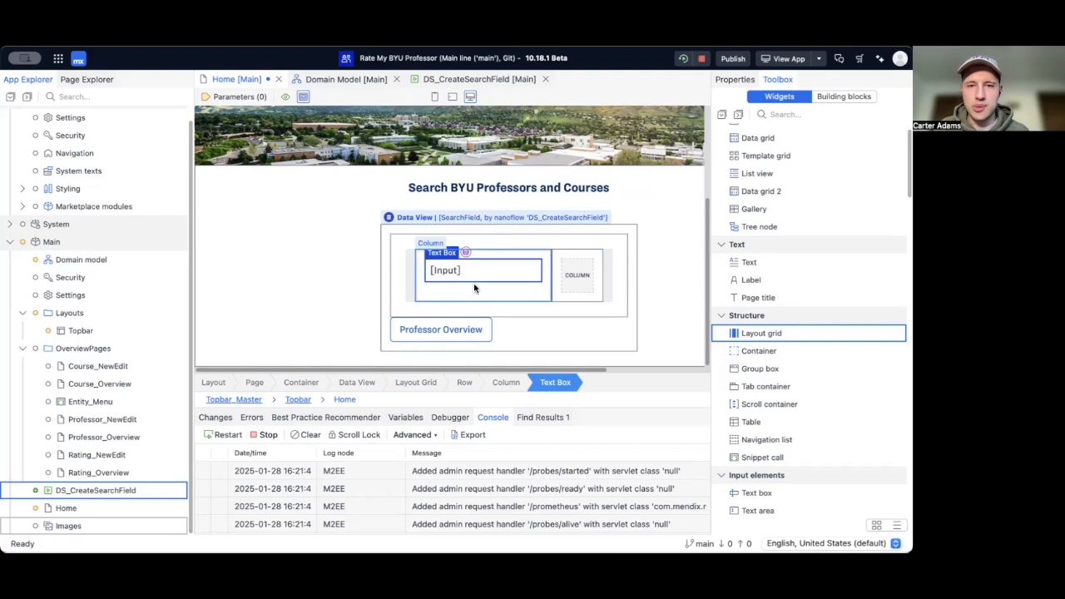
left_click_drag(504, 323, 578, 280)
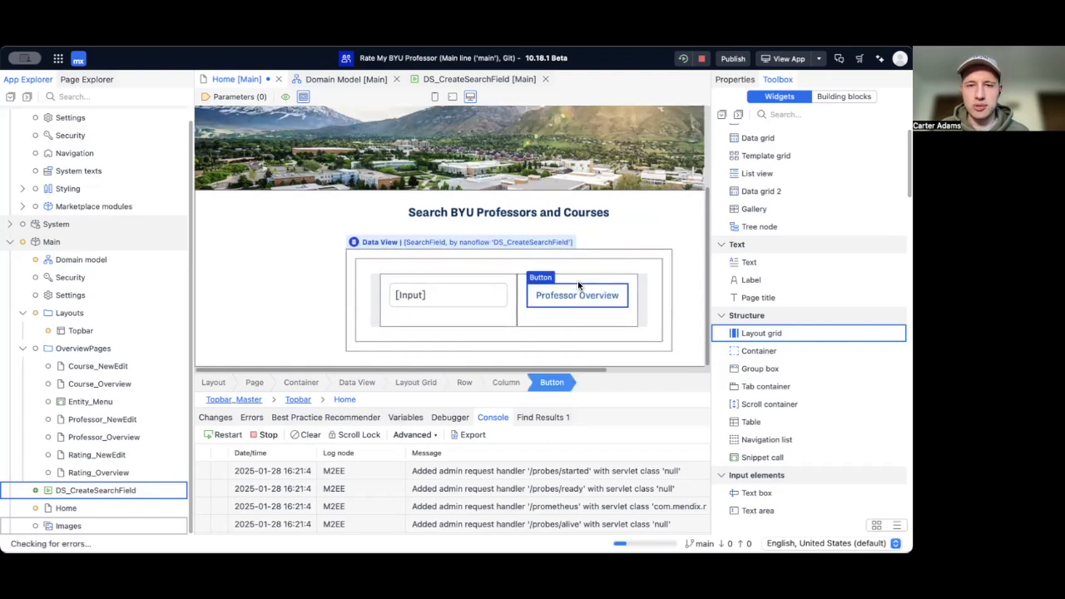
left_click(297, 277)
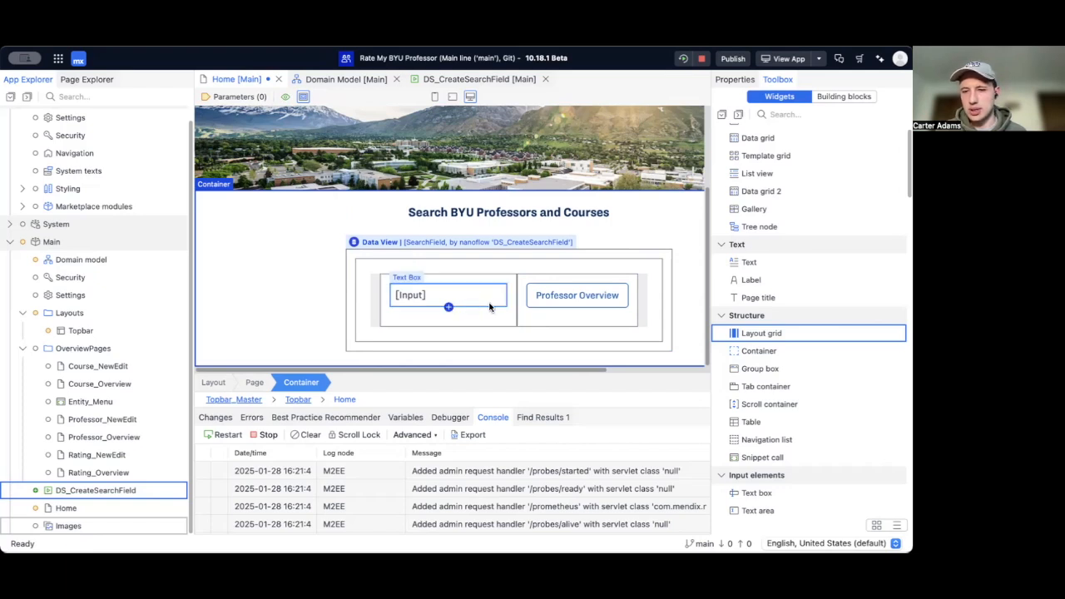
Change the Professor Overview button's caption to Search and give it the Atlas search icon
double_click(588, 298)
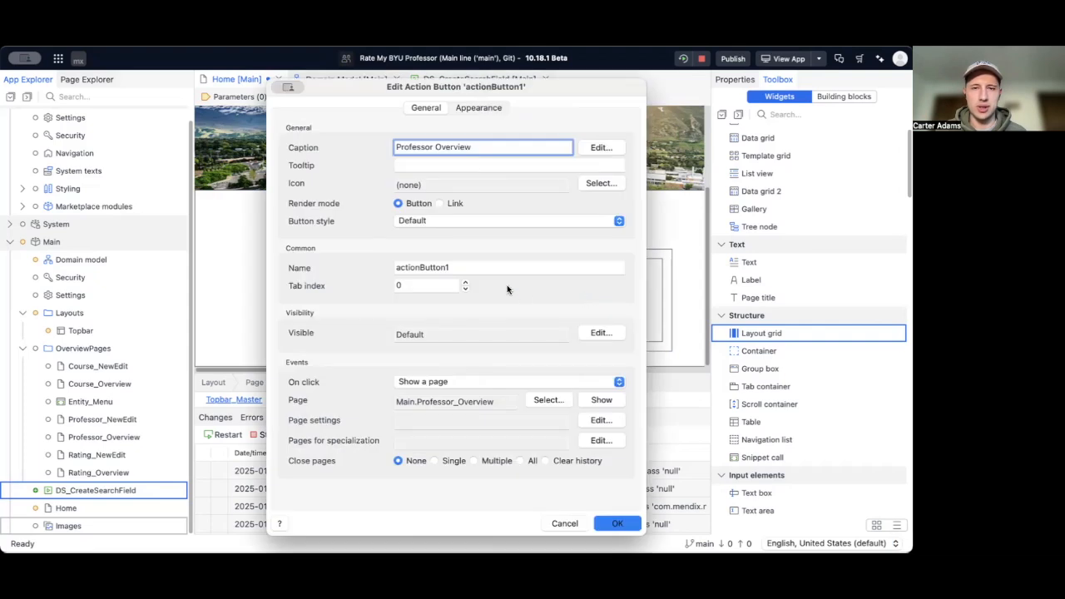
left_click_drag(480, 150, 364, 149)
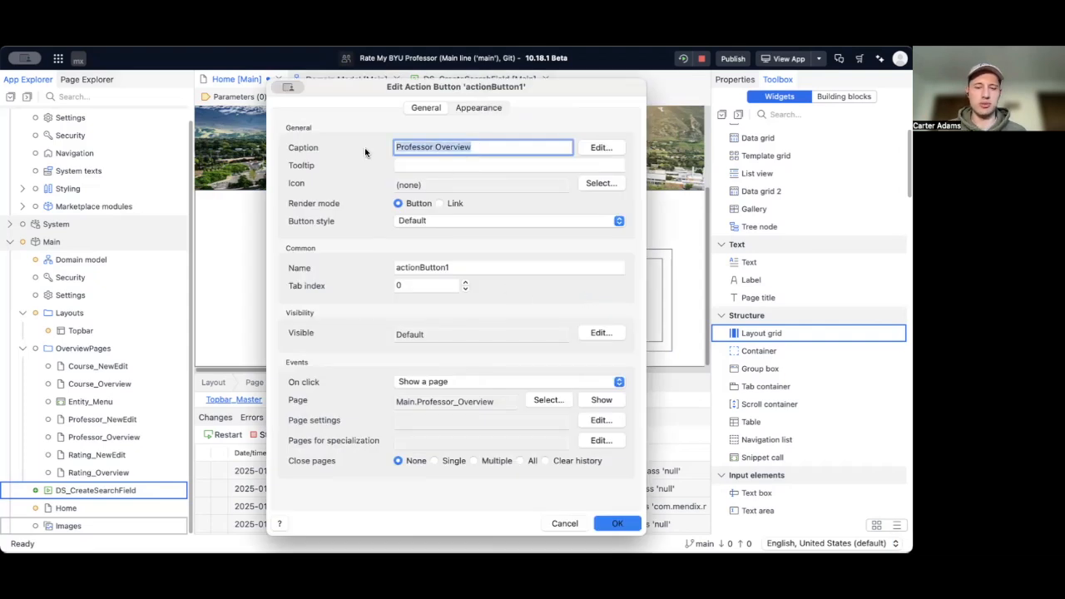
type("Search")
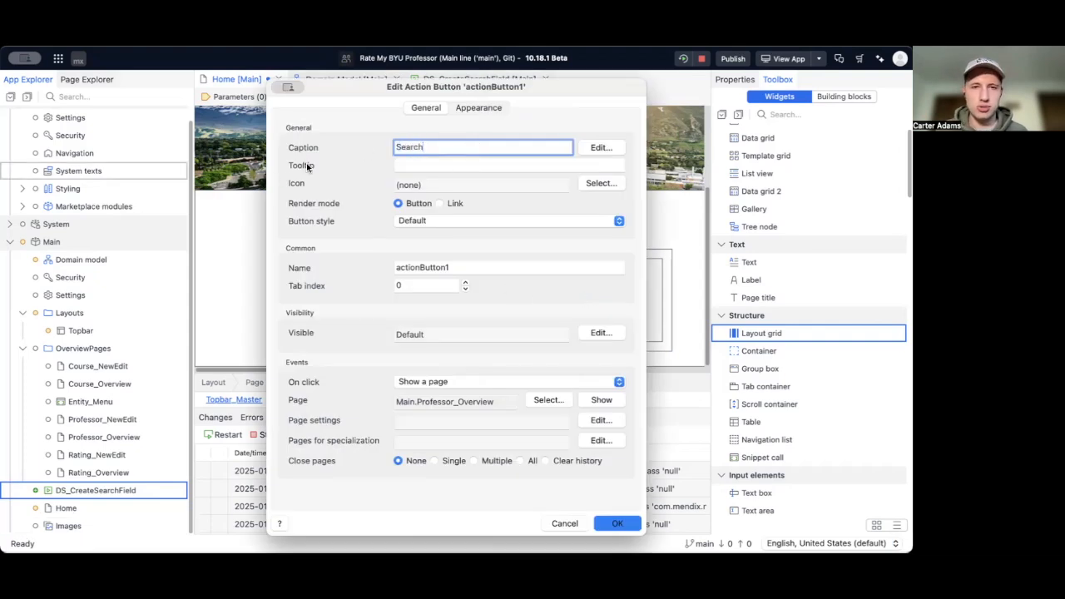
left_click(604, 183)
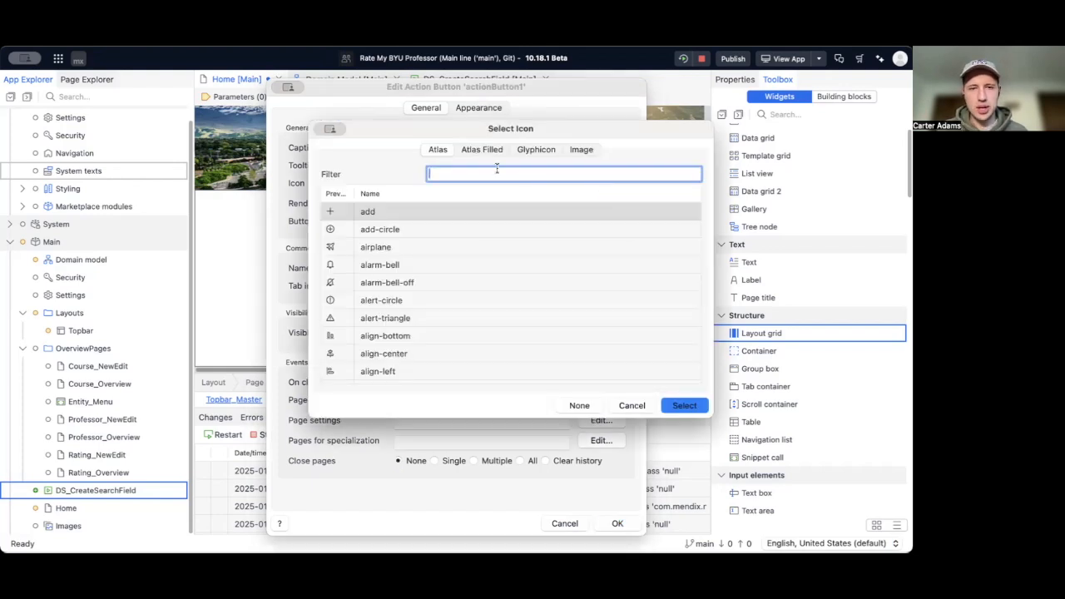
type("search")
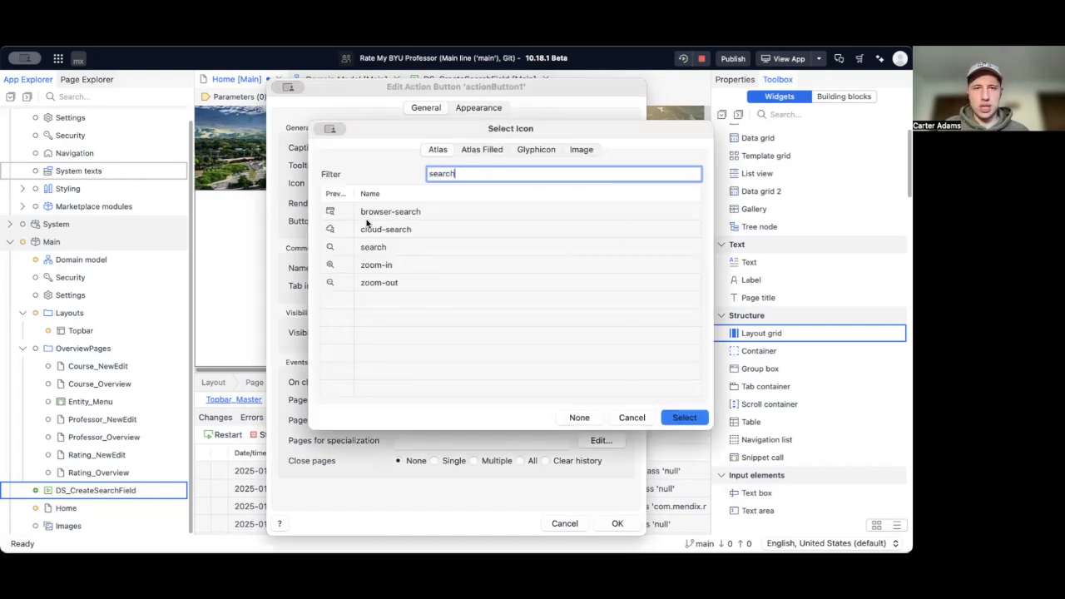
double_click(375, 248)
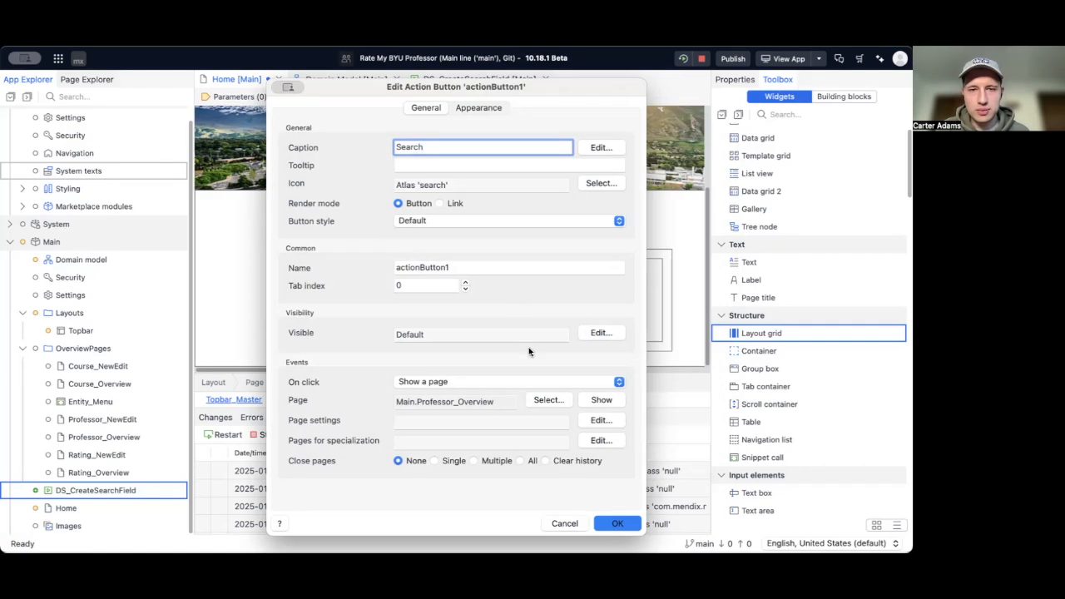
left_click(630, 523)
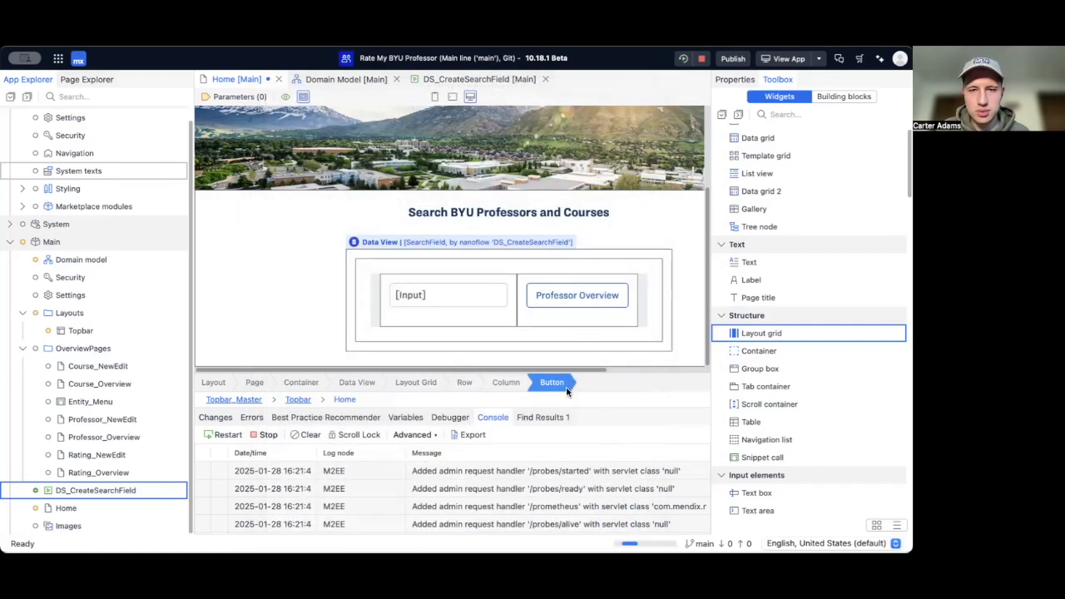
left_click(328, 285)
Set the Search button's style to Primary
left_click(563, 301)
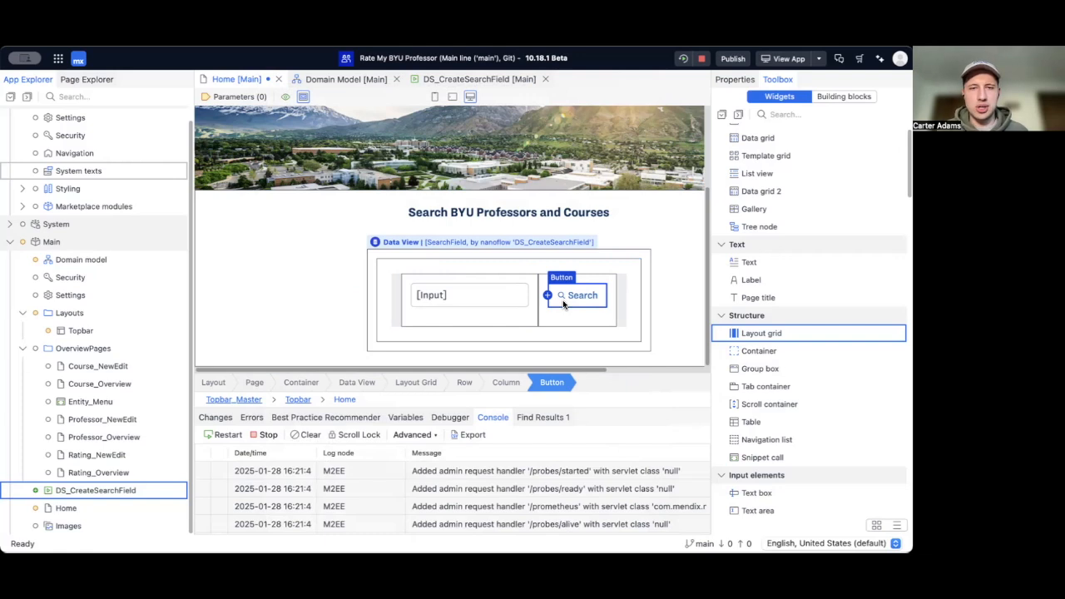
double_click(563, 300)
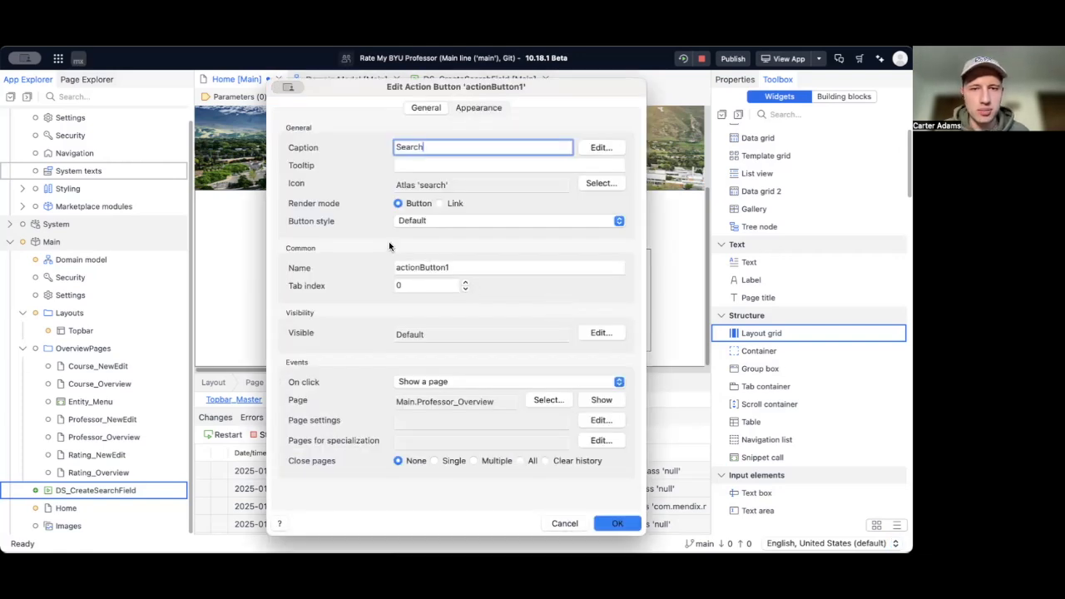
left_click(420, 221)
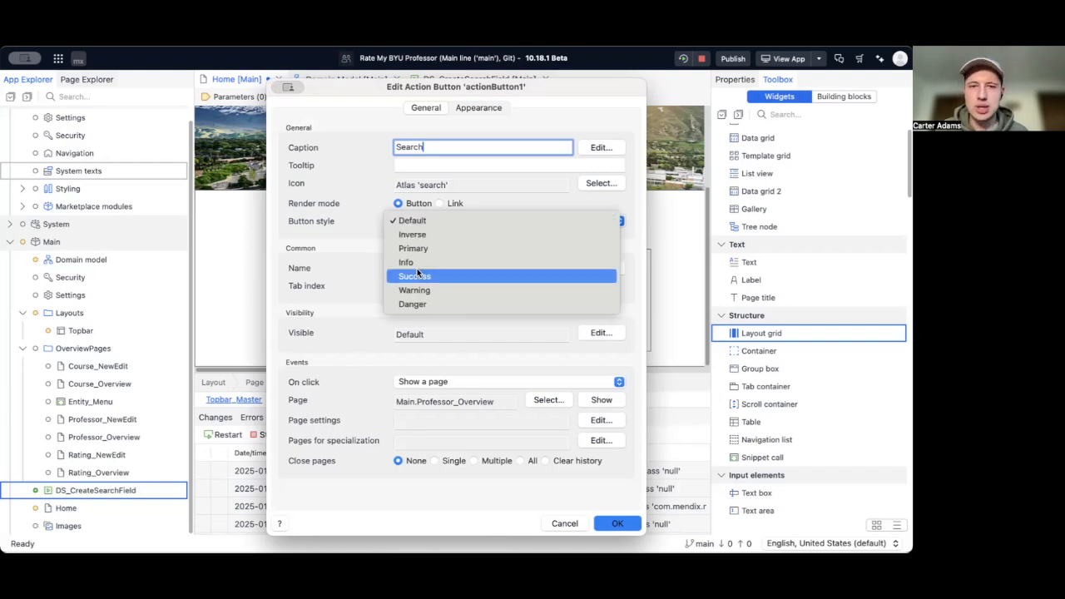
left_click(418, 250)
left_click(614, 523)
left_click(325, 236)
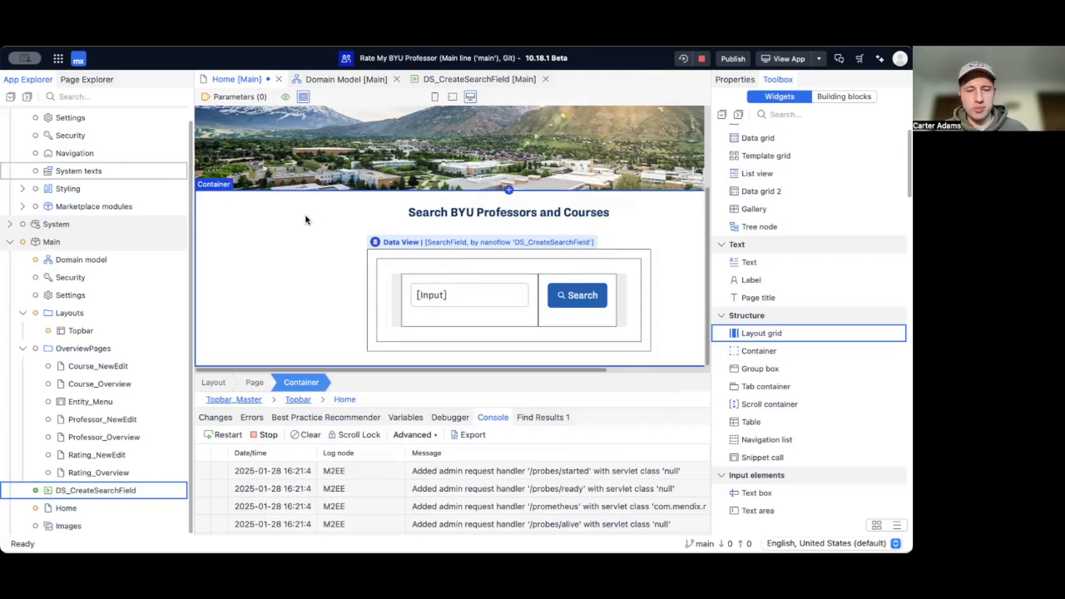
Save and rerun the app, and test in the browser that the home page's Search button opens the professor overview
key("super+s")
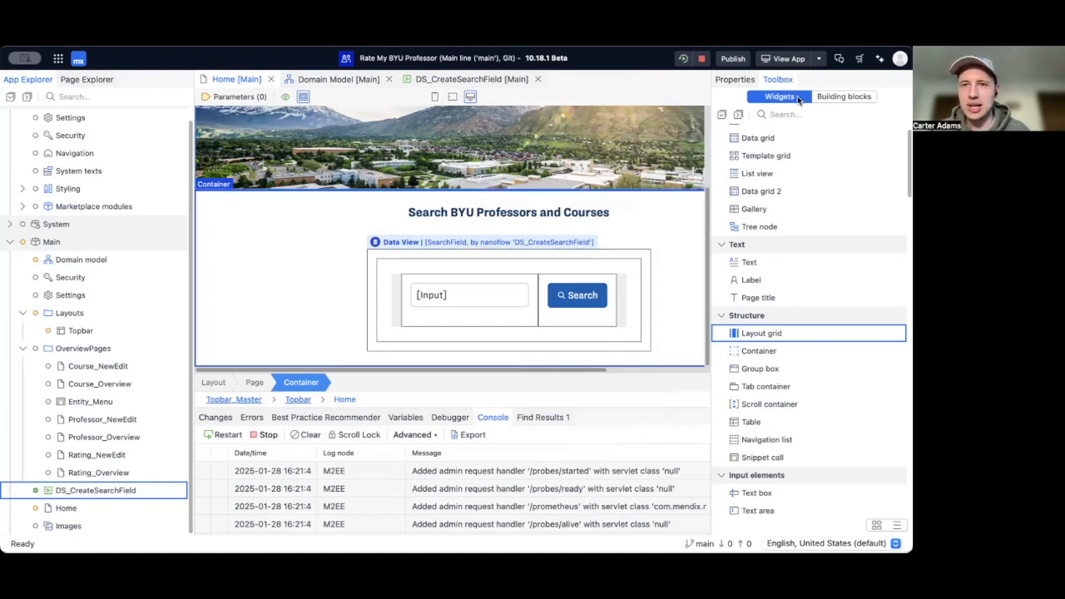
left_click(680, 60)
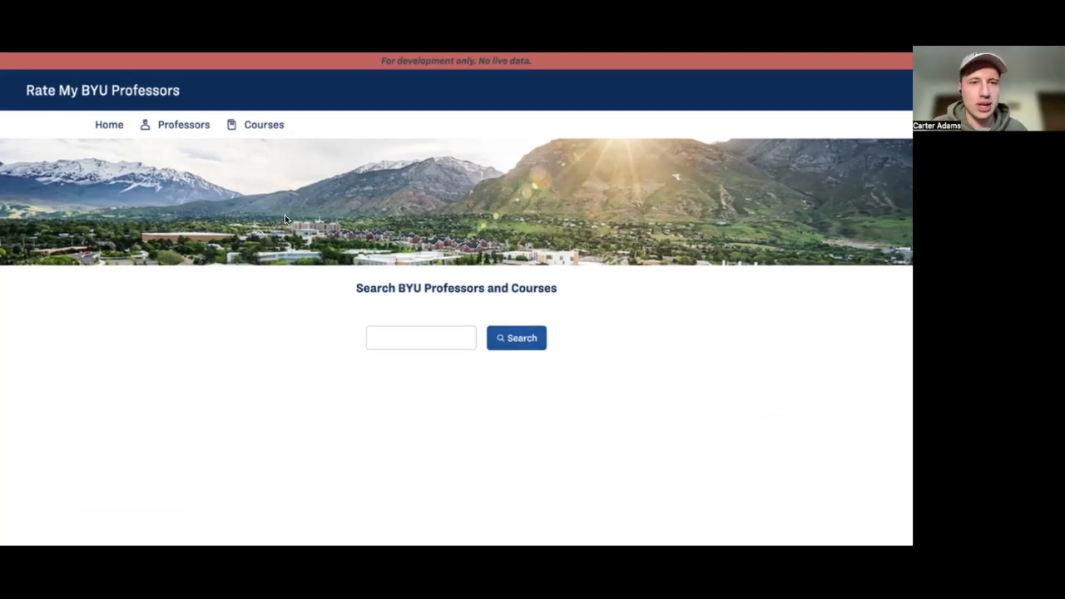
left_click(514, 339)
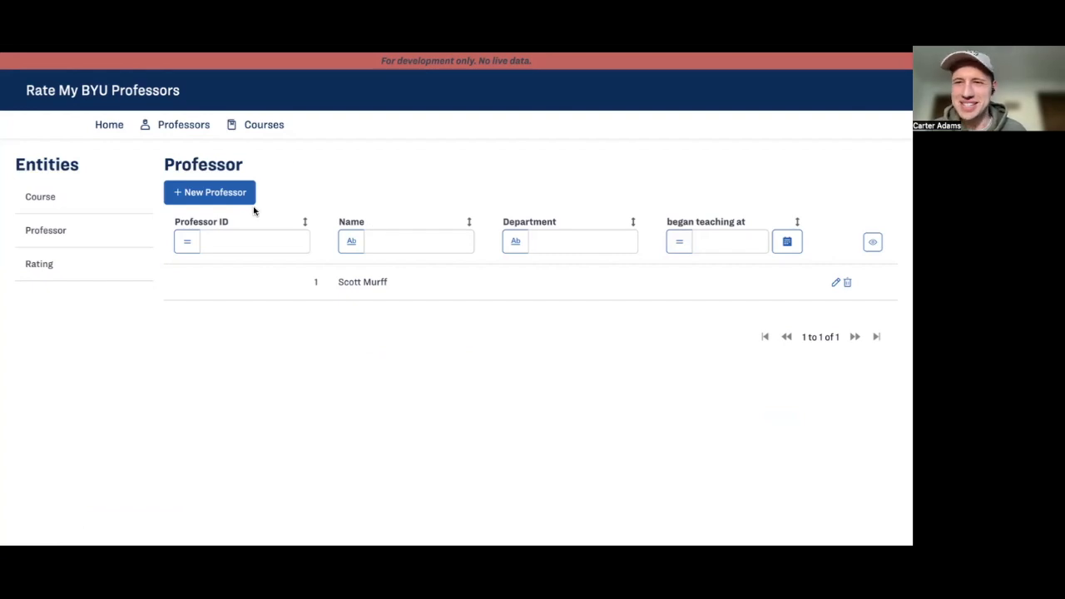
left_click(107, 123)
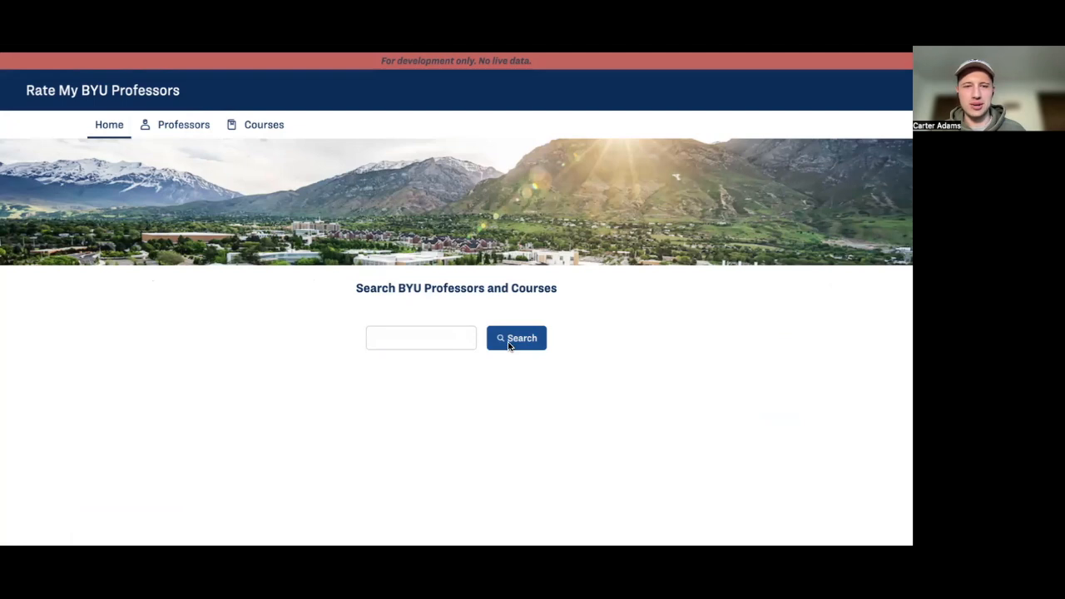
left_click(509, 346)
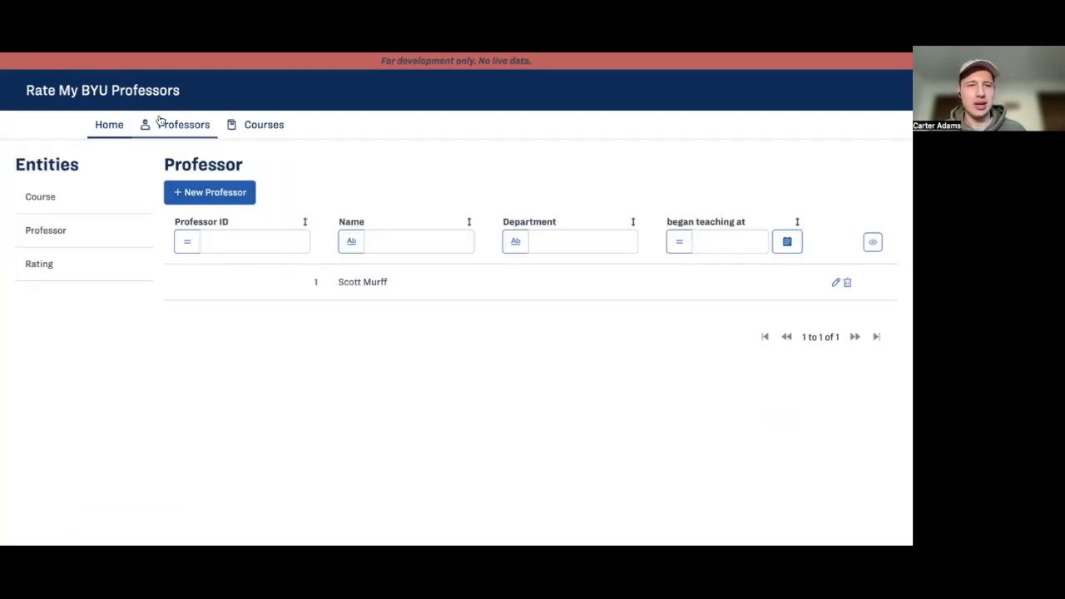
left_click(119, 129)
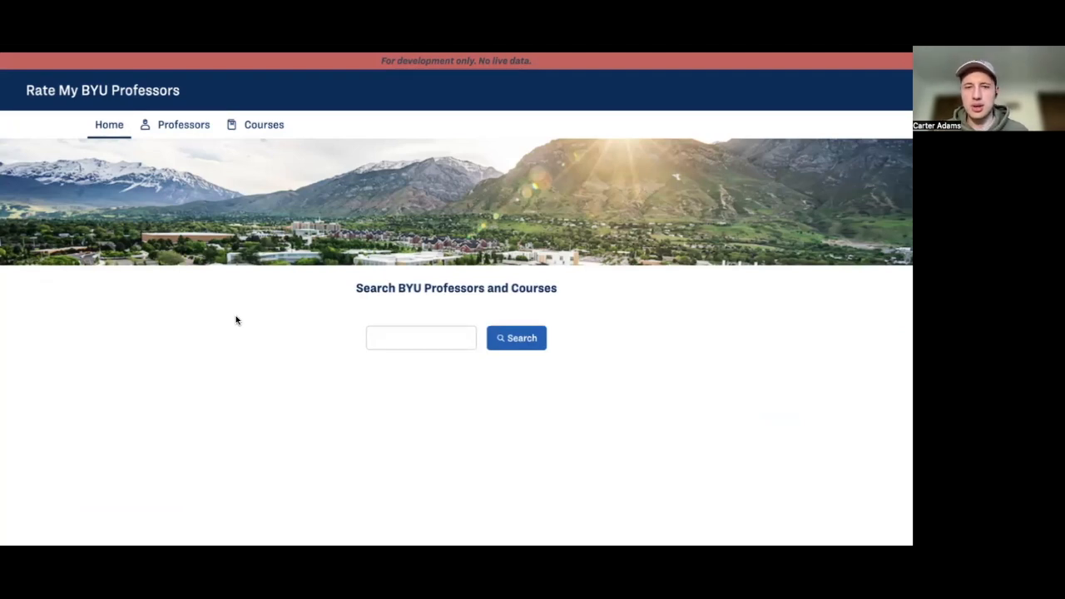
Check the search input on the running home page and switch back to Mendix Studio Pro
left_click(405, 343)
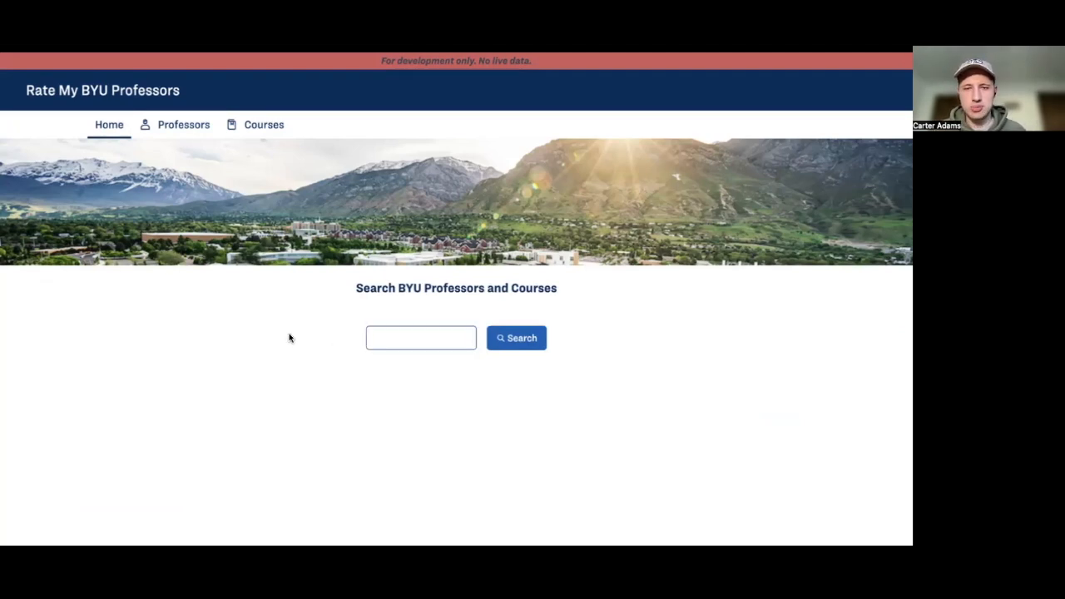
left_click(382, 336)
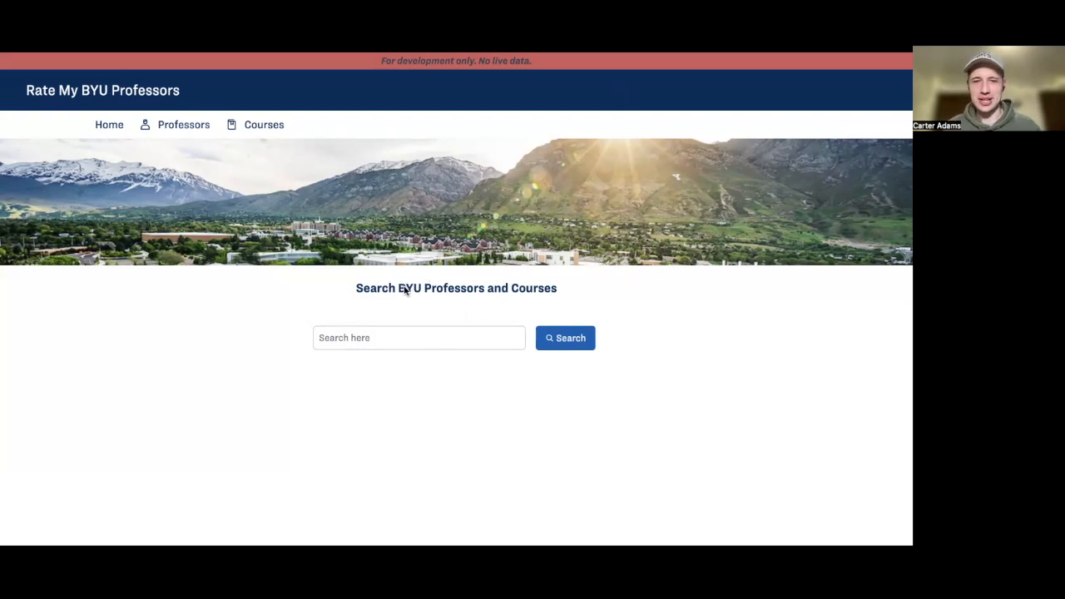
key("super+Tab")
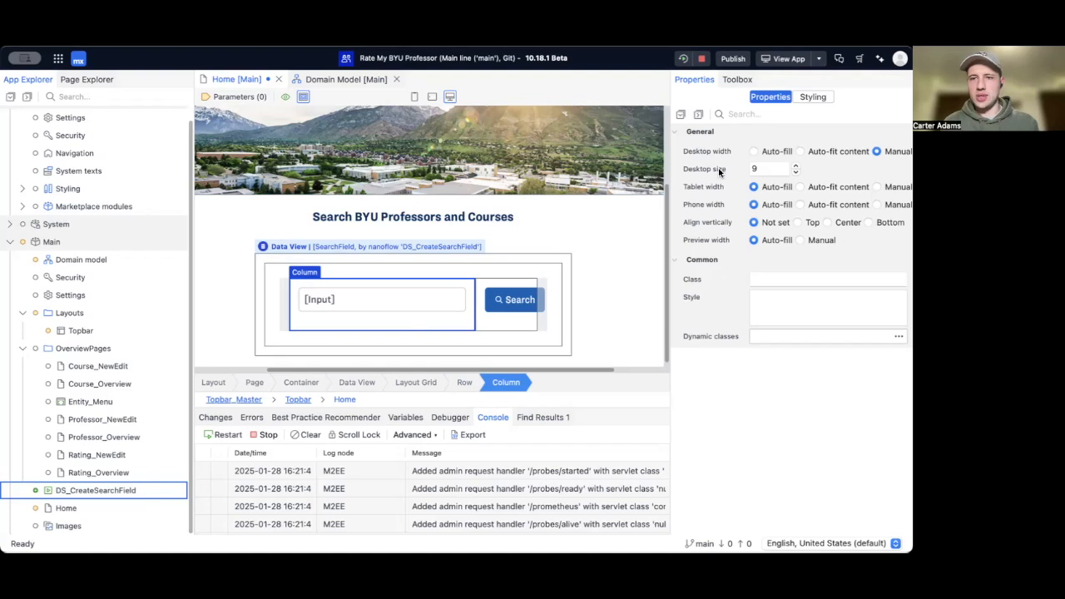
Review the desktop size settings of the search input's column and the Search button's column
left_click(754, 169)
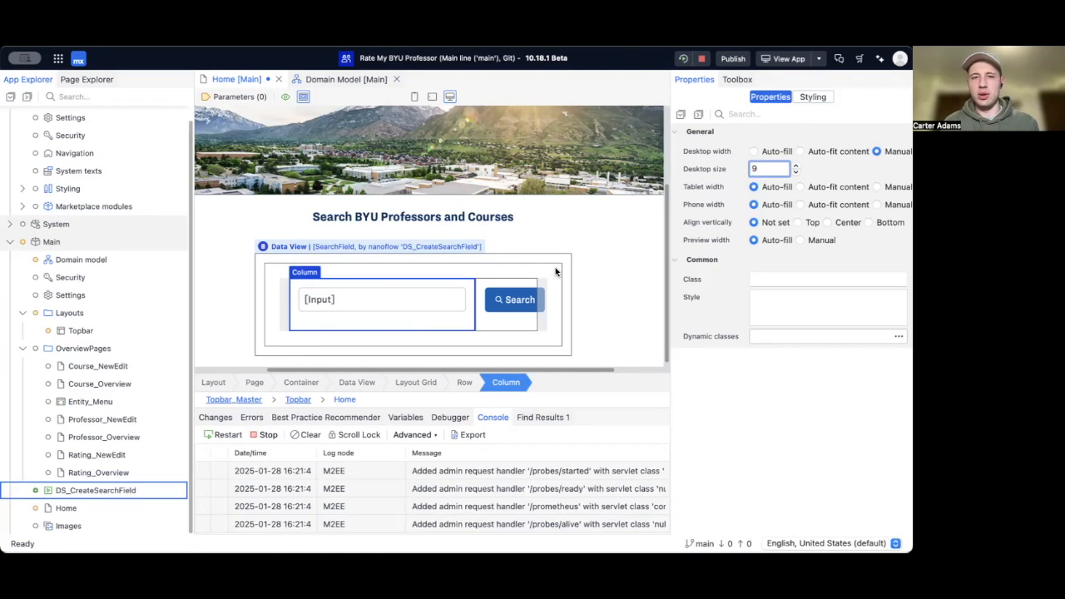
left_click(484, 326)
left_click(483, 273)
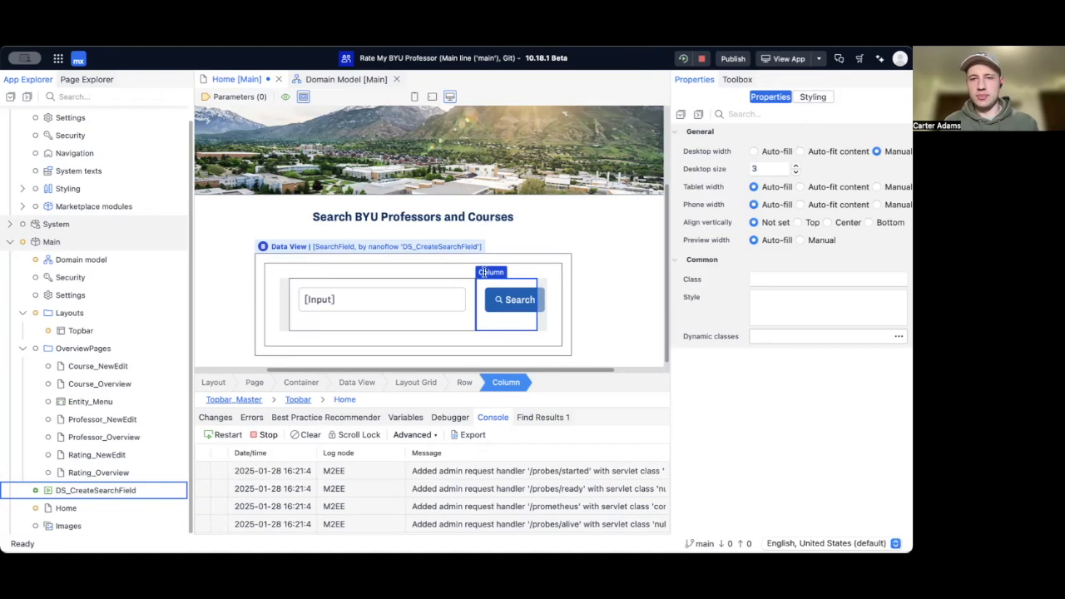
left_click(754, 169)
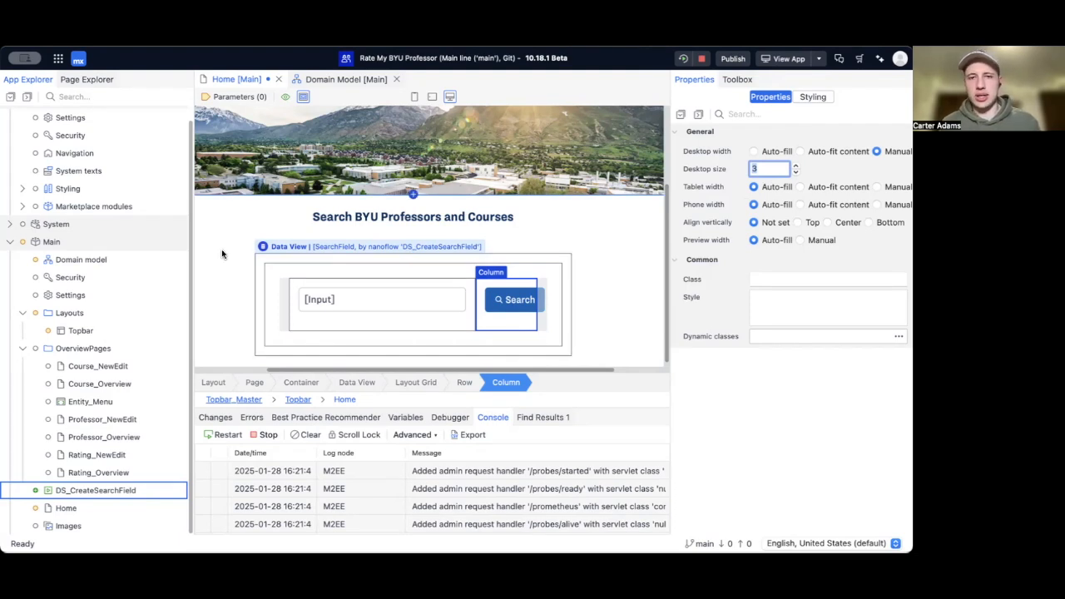
Examine the width rule in the search data view's Style property and recheck the desktop sizes of its two columns
left_click(268, 249)
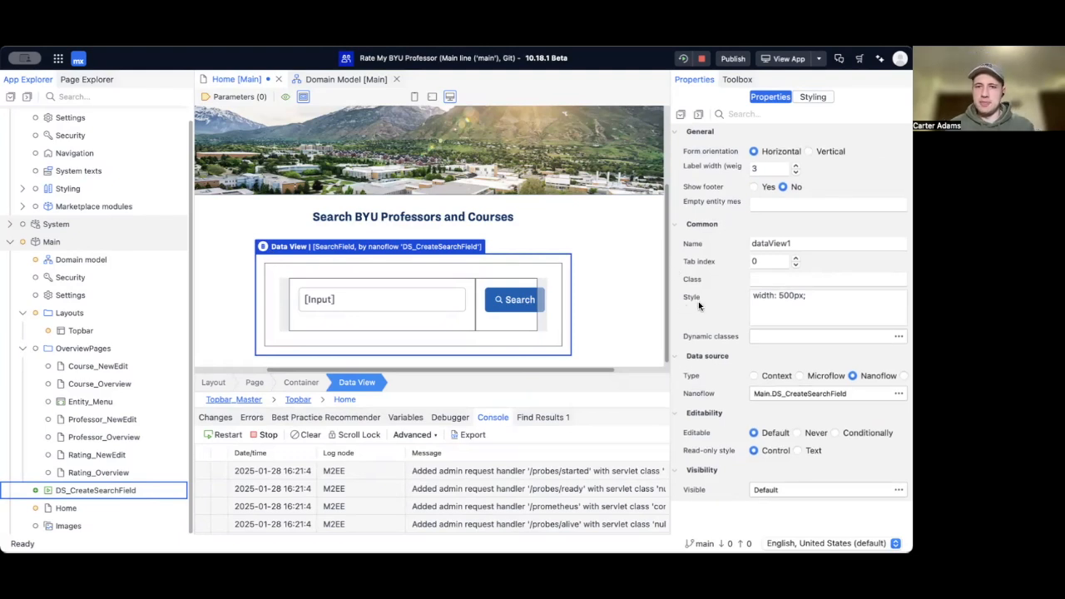
left_click(818, 298)
left_click(767, 308)
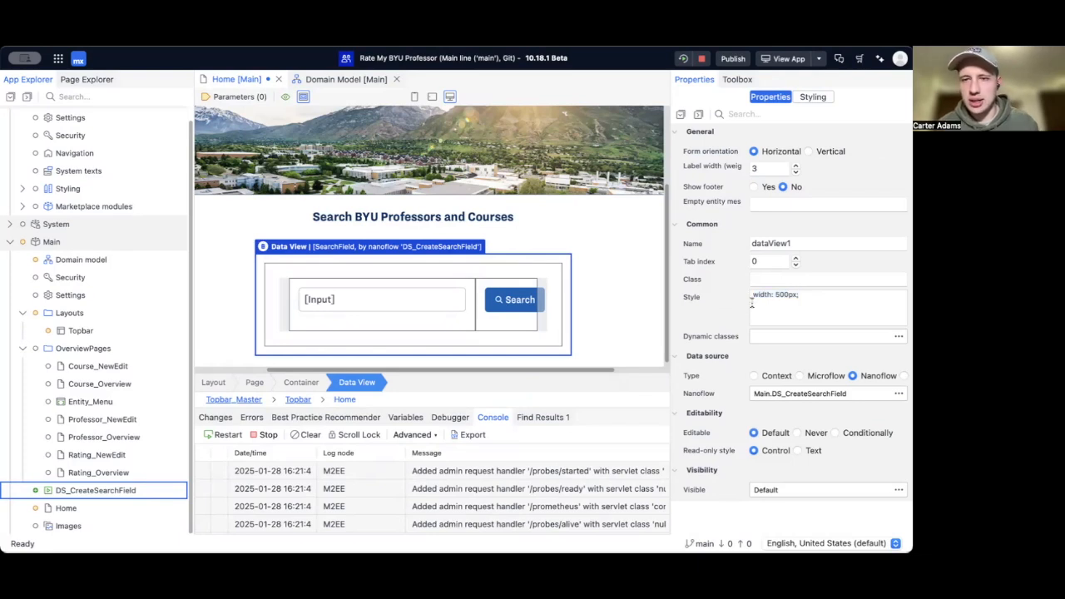
left_click_drag(806, 296, 745, 298)
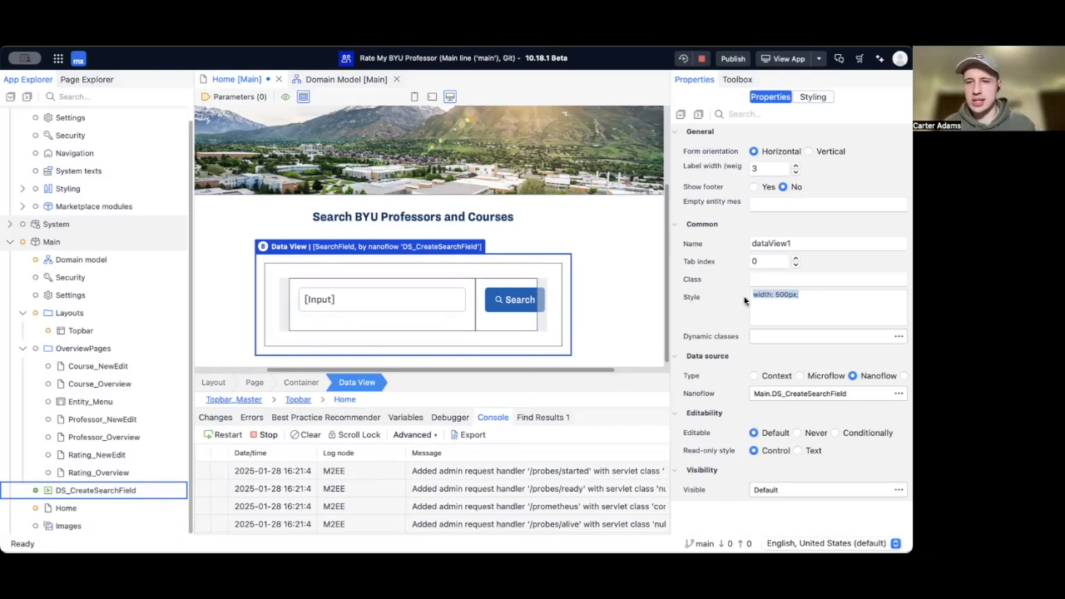
left_click(807, 297)
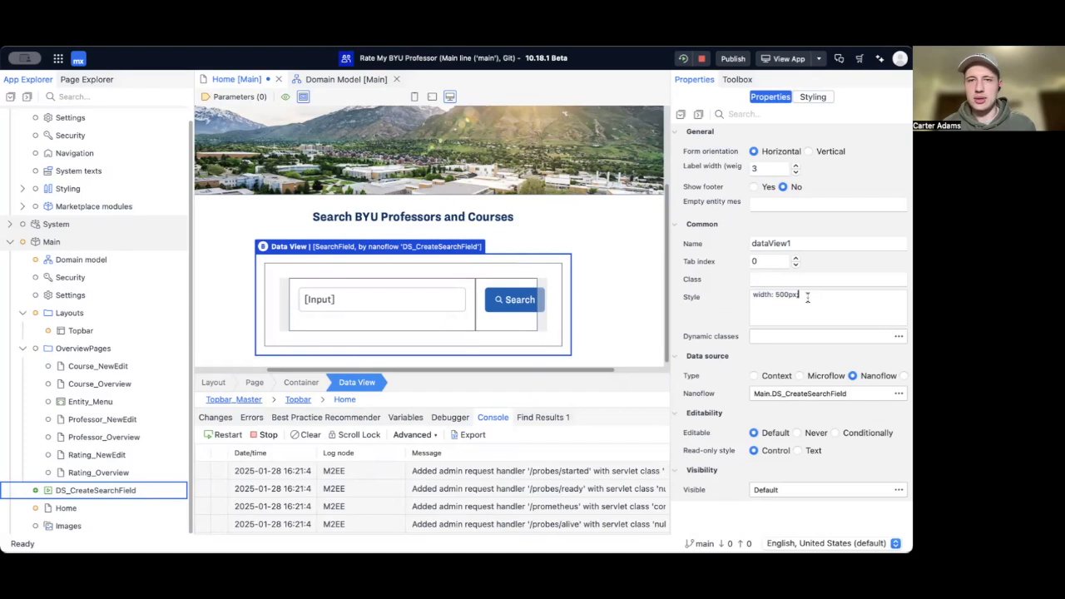
left_click_drag(807, 297, 718, 295)
left_click(758, 308)
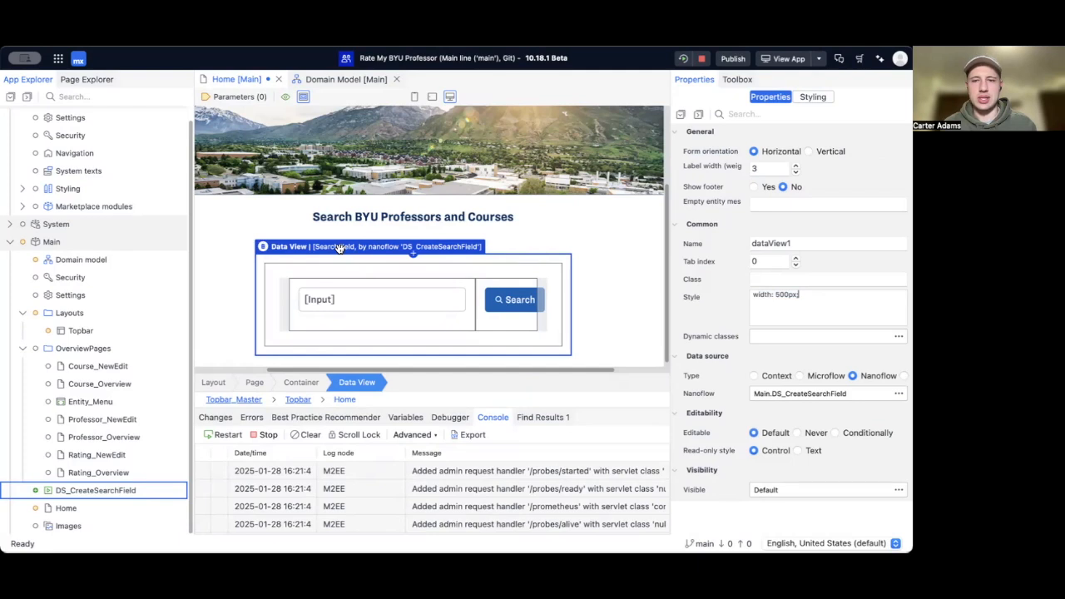
left_click_drag(801, 297, 749, 297)
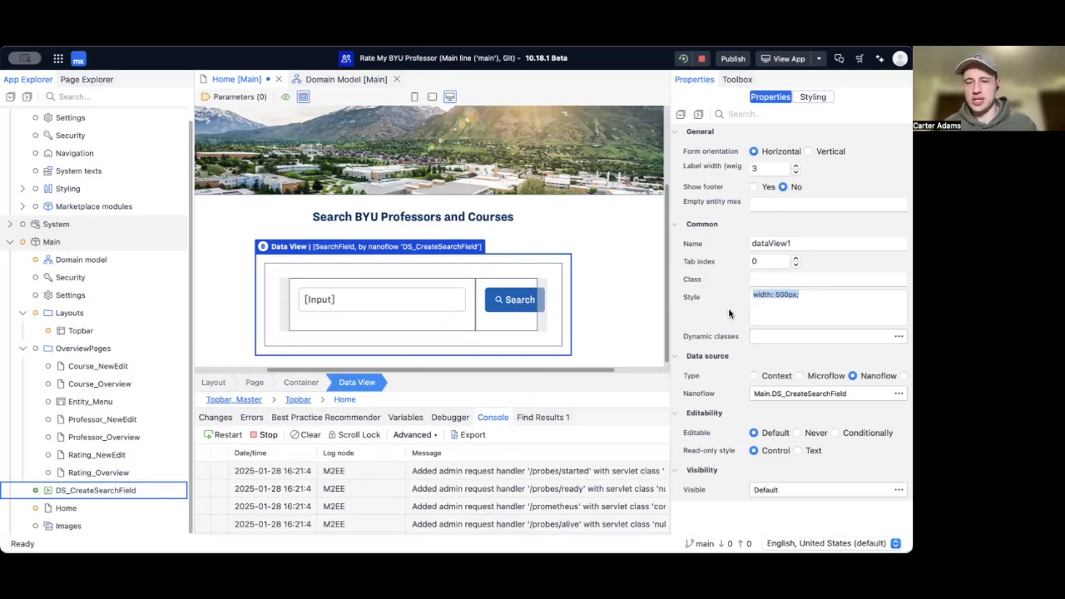
left_click(771, 307)
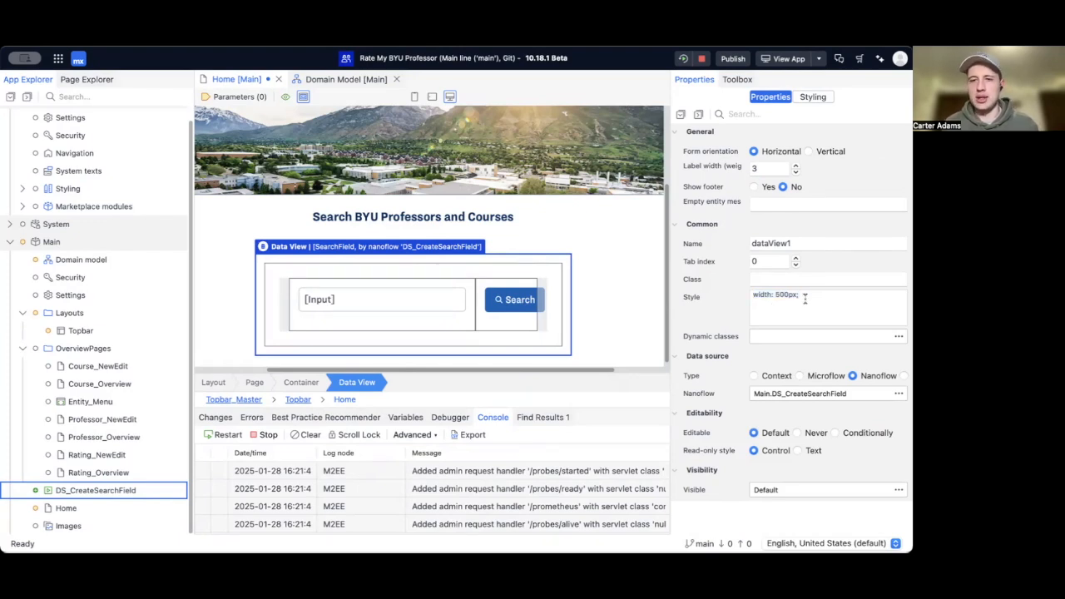
left_click_drag(805, 298, 716, 298)
left_click(761, 304)
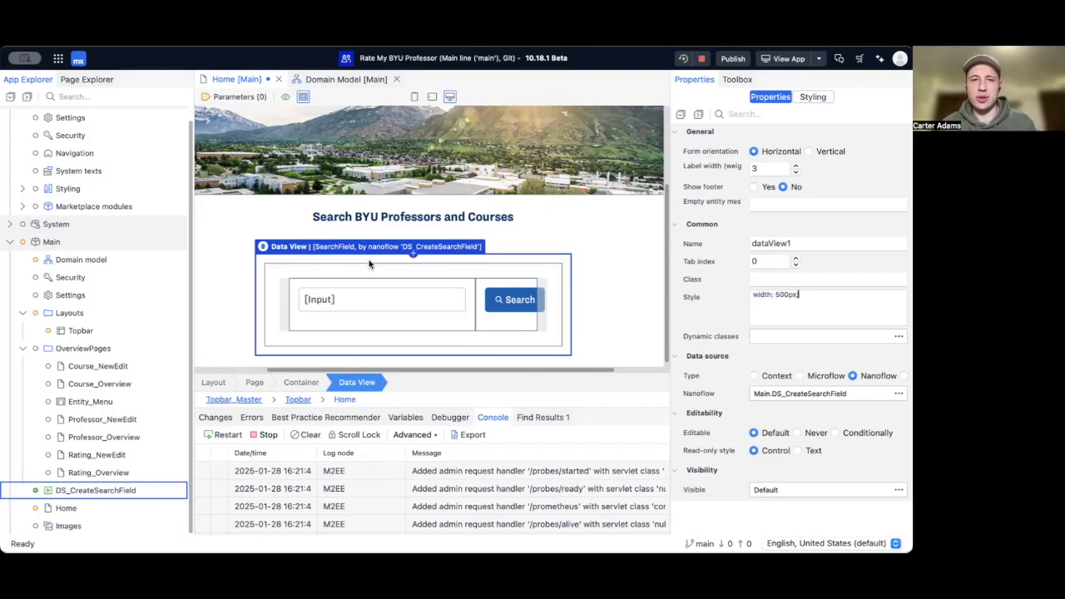
left_click(251, 251)
left_click(283, 247)
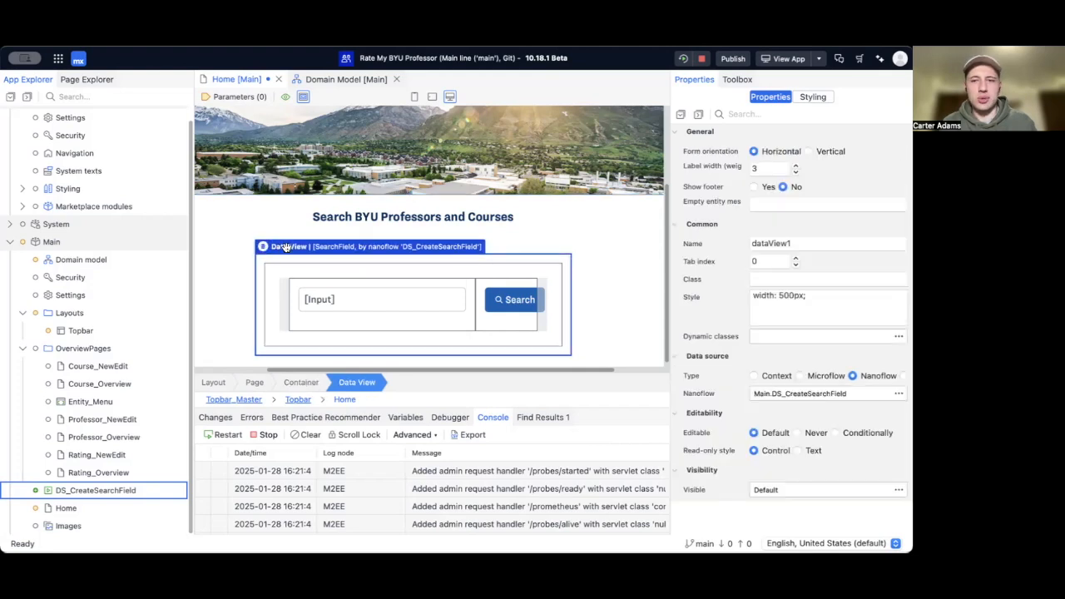
left_click_drag(816, 295, 738, 295)
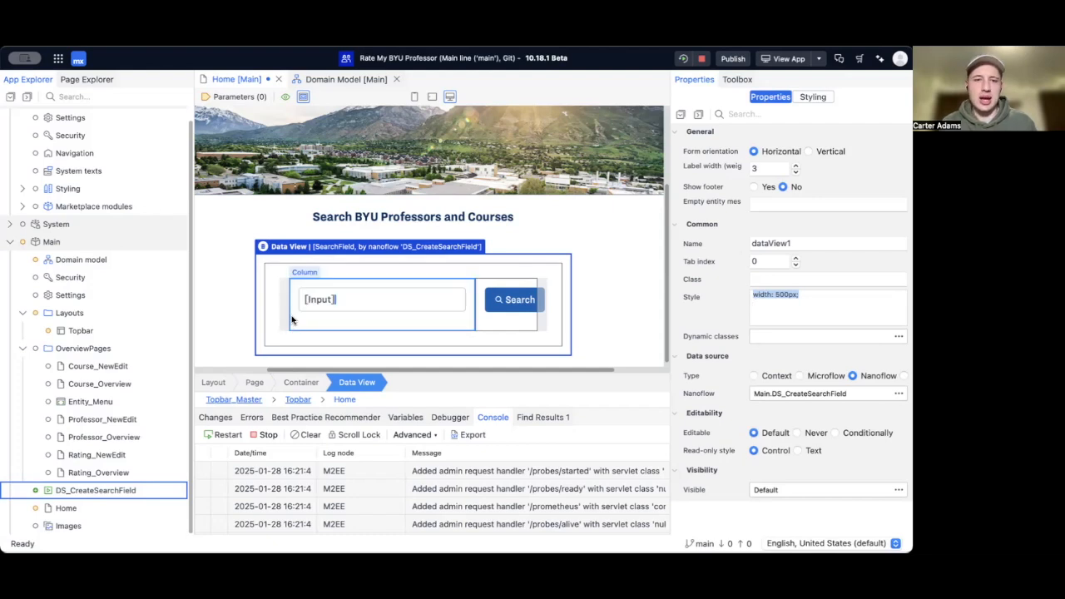
left_click(471, 318)
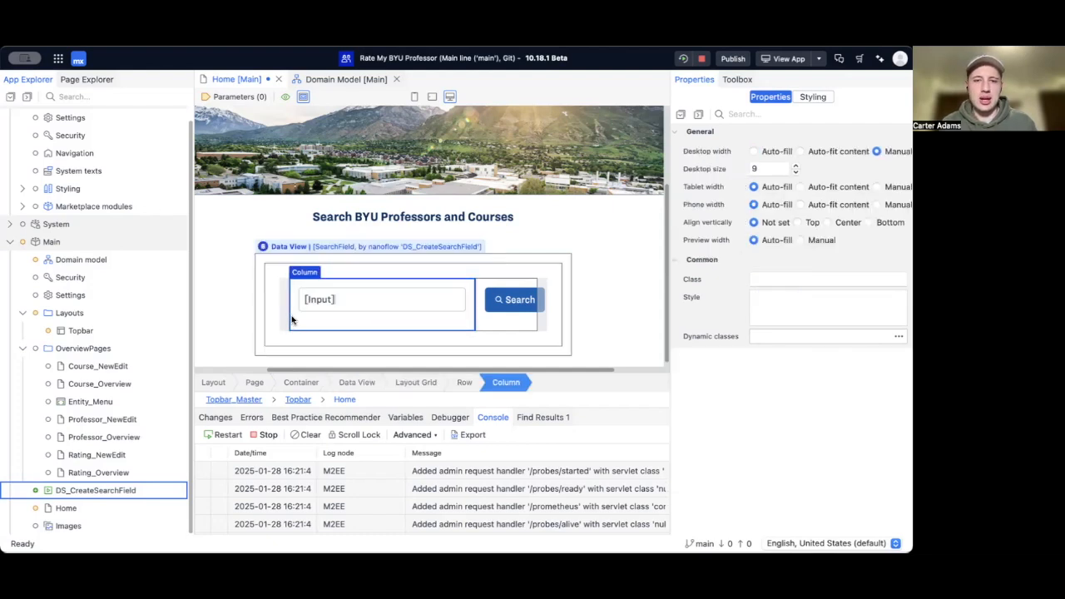
left_click(484, 330)
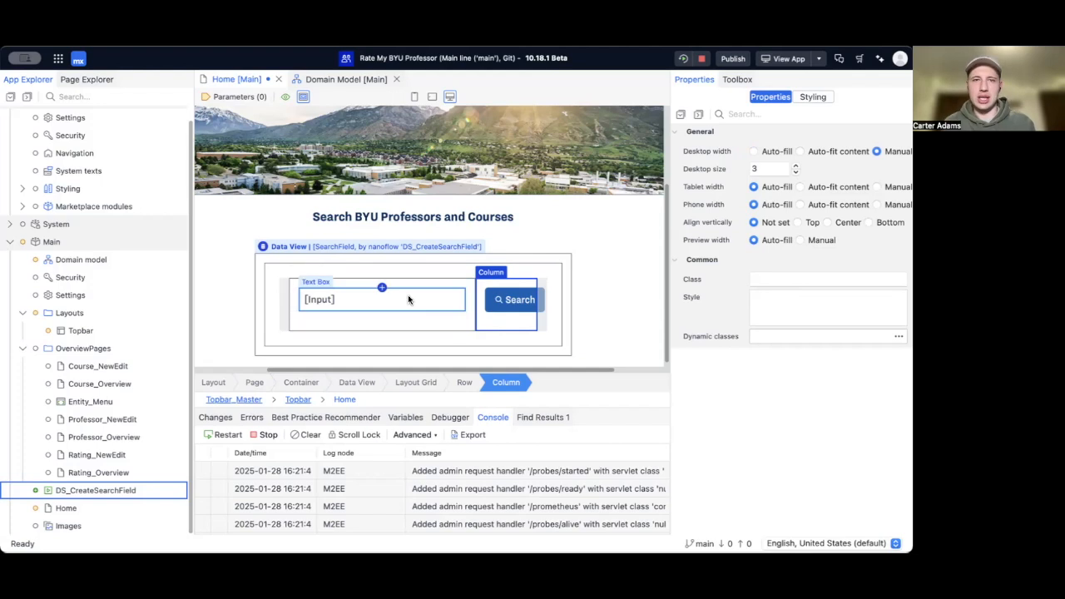